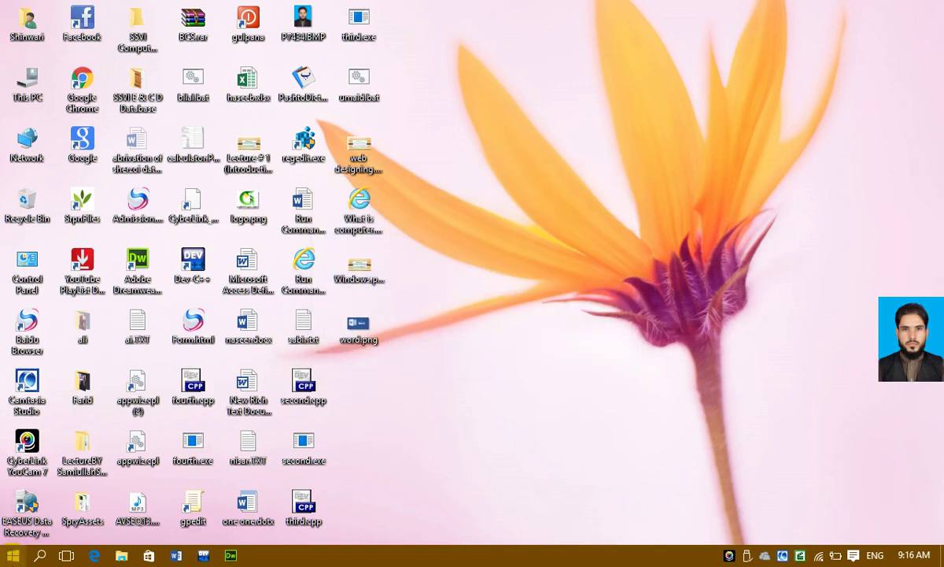
right_click(13, 556)
click(632, 112)
right_click(13, 556)
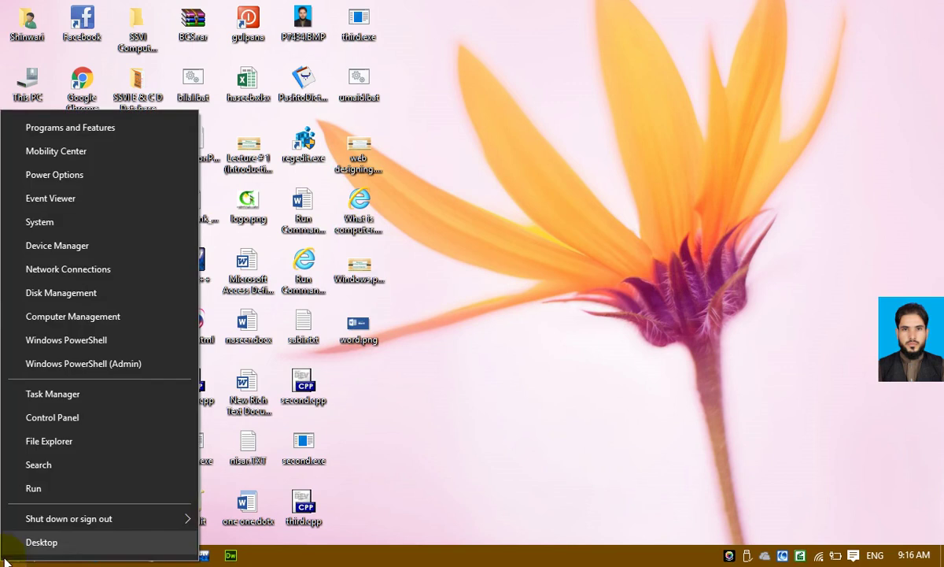
click(33, 489)
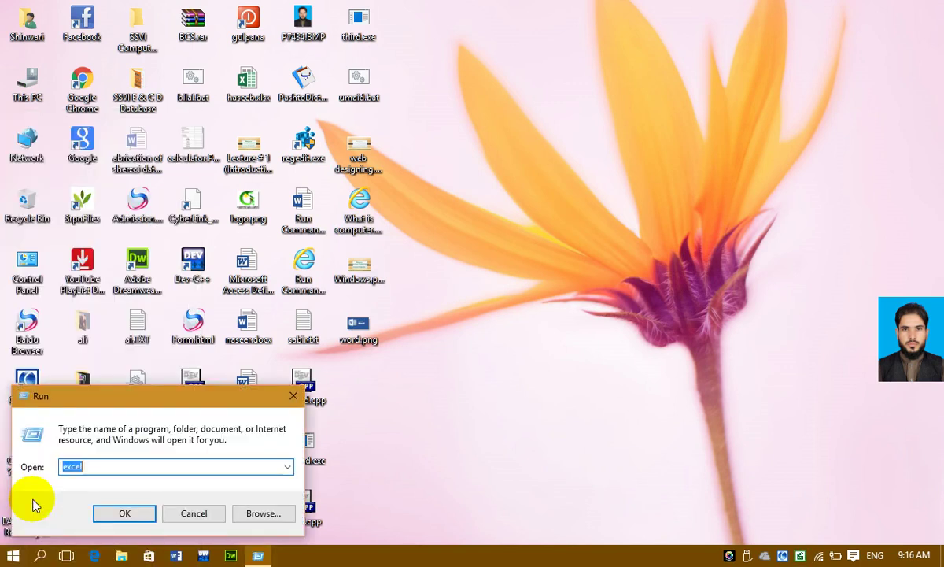
key(Escape)
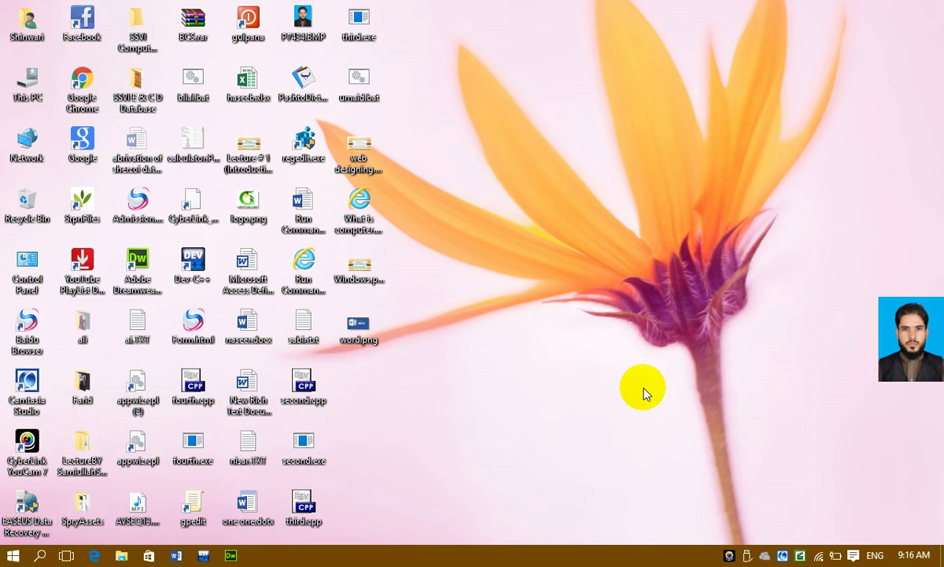
Open the Run dialog
key(super+r)
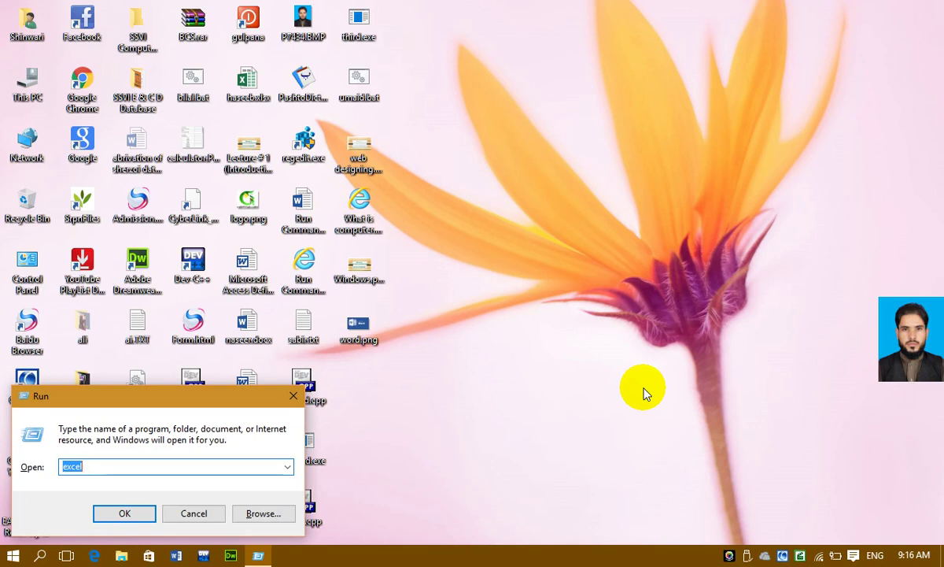
Look at the drives in This PC and the contents of the R: drive, closing the Explorer windows again
right_click(55, 88)
click(134, 101)
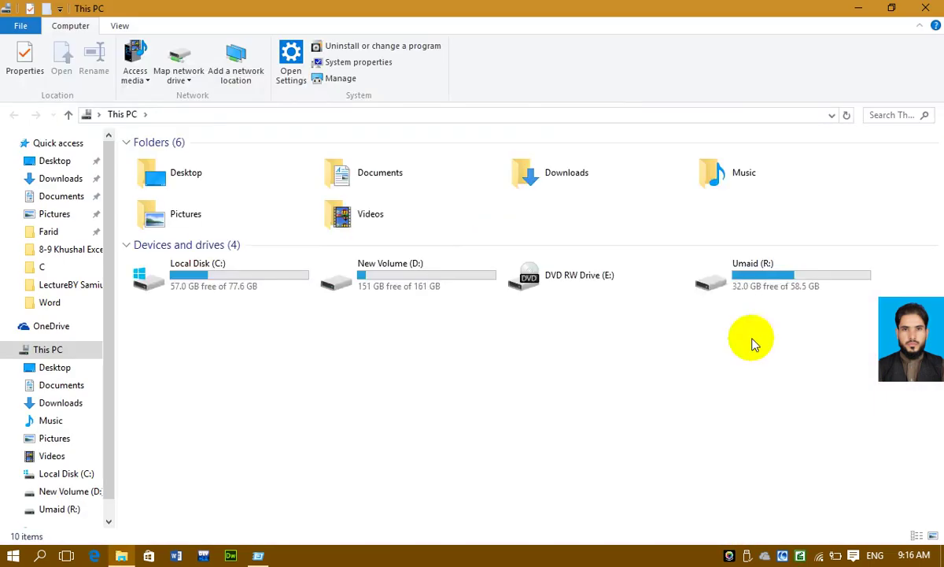
click(775, 275)
right_click(765, 276)
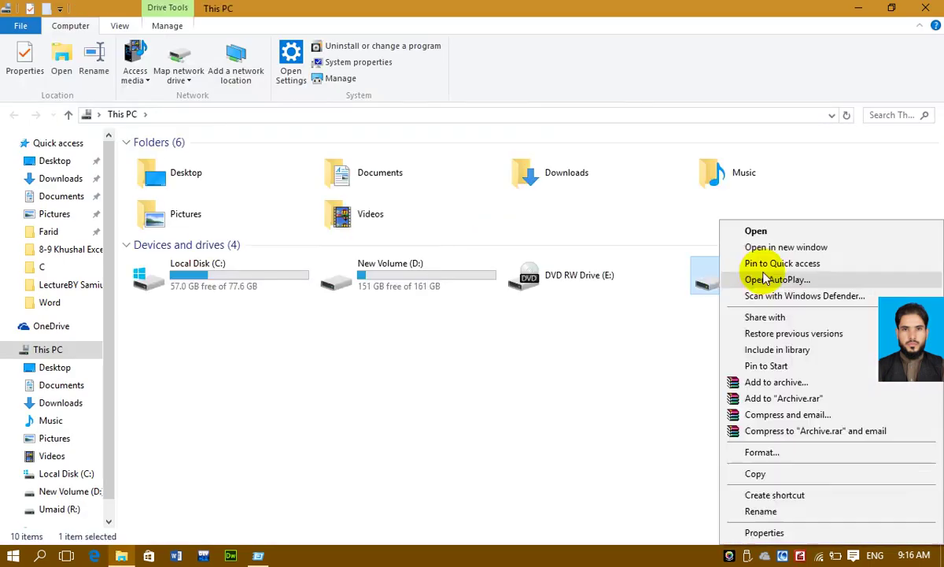
click(789, 232)
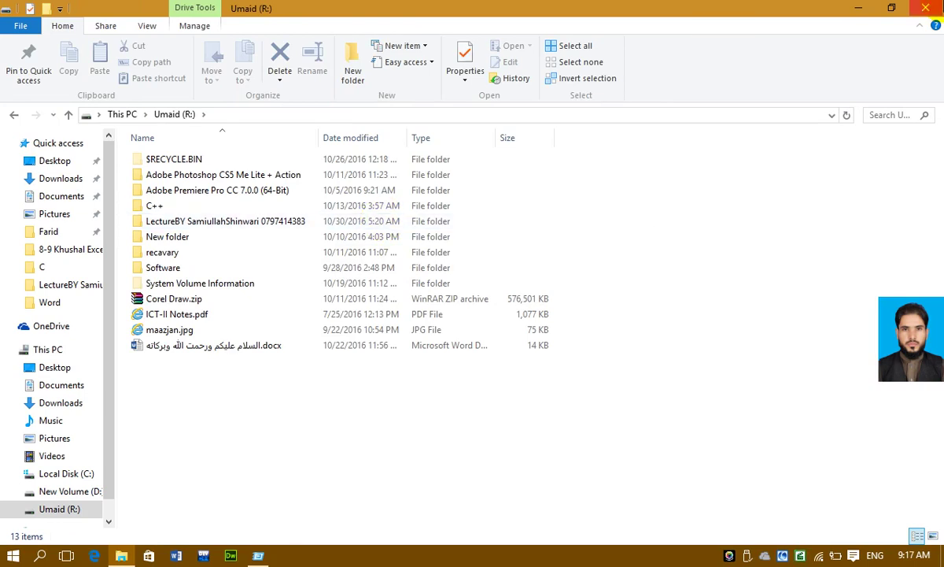
click(926, 8)
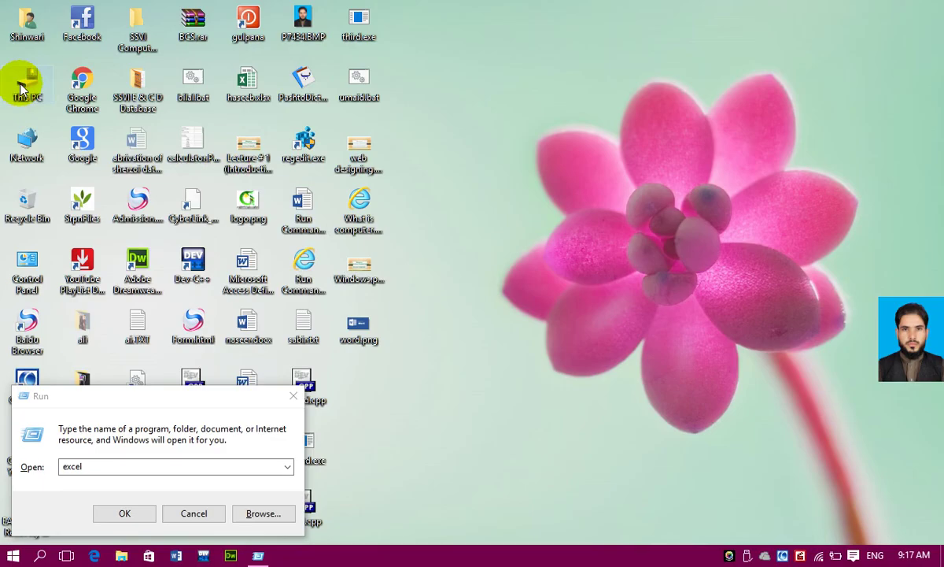
double_click(21, 88)
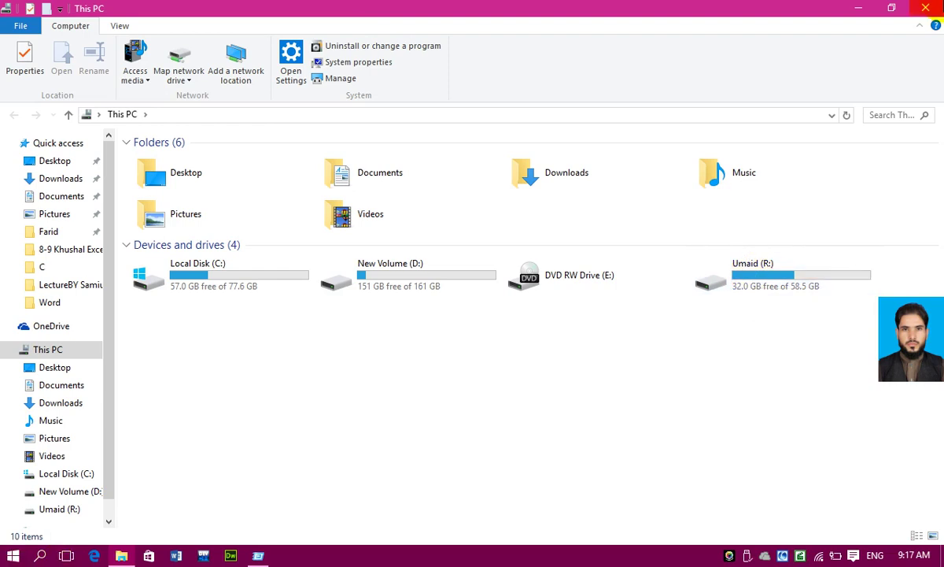
click(926, 8)
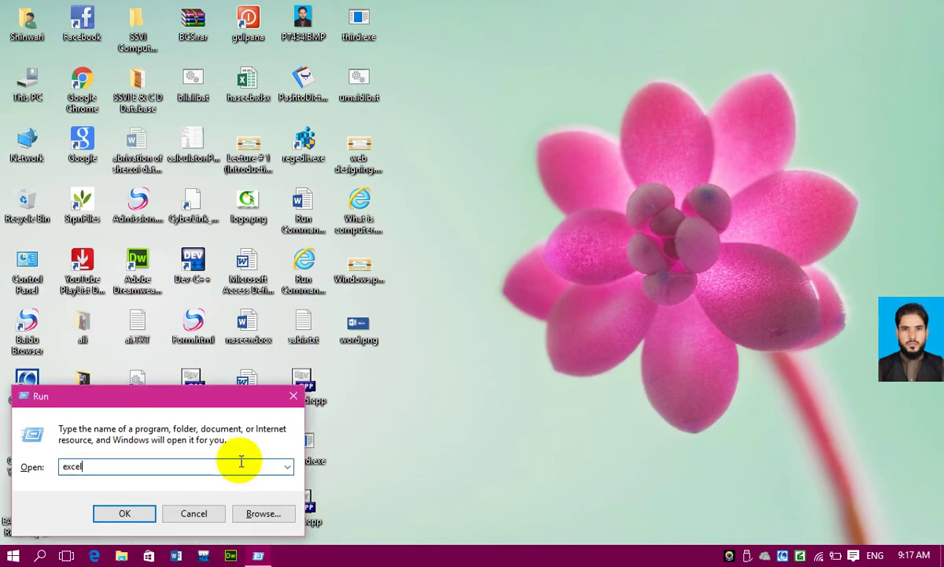
Try to open the drive through Run by entering only R, without a colon
text(R)
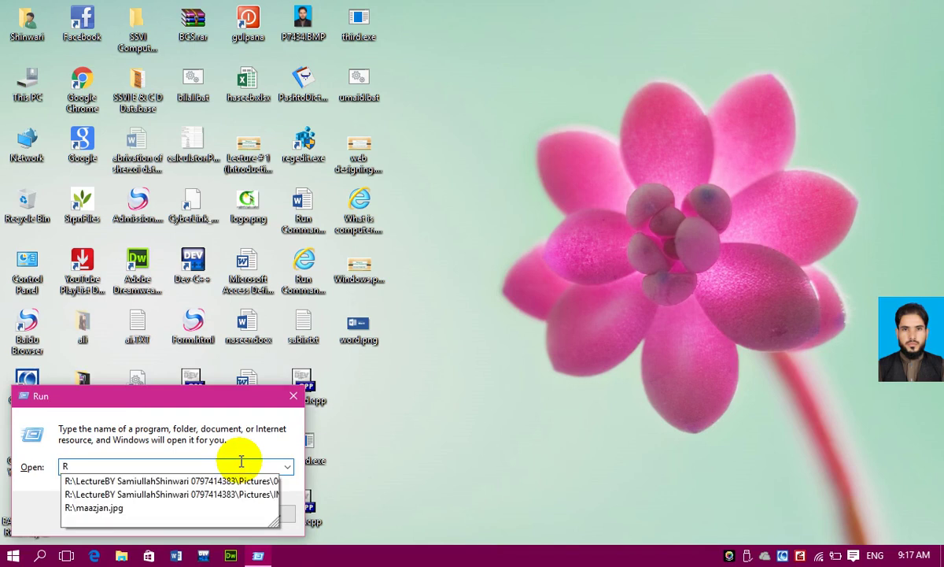
key(Return)
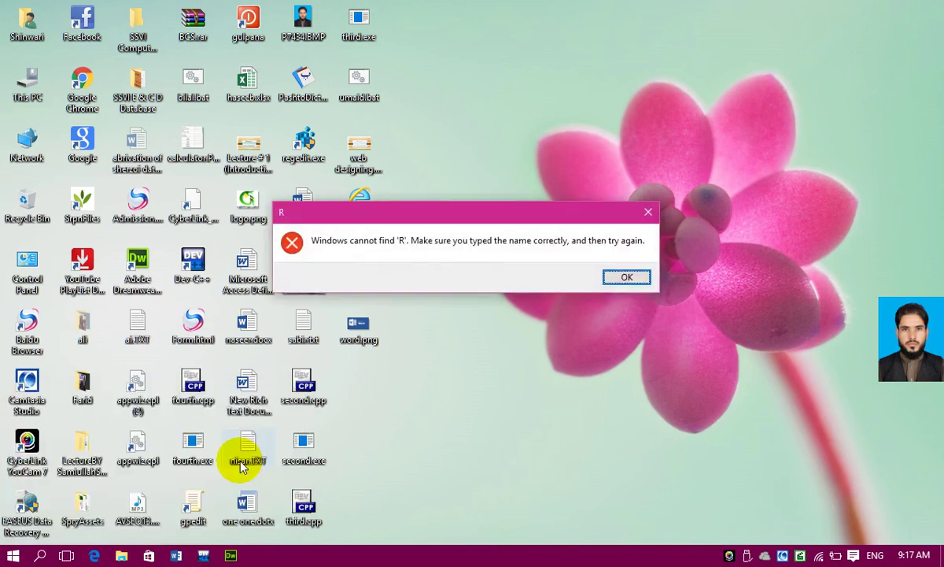
key(Return)
Open the R: drive by running R:, and minimize its window
text(R:)
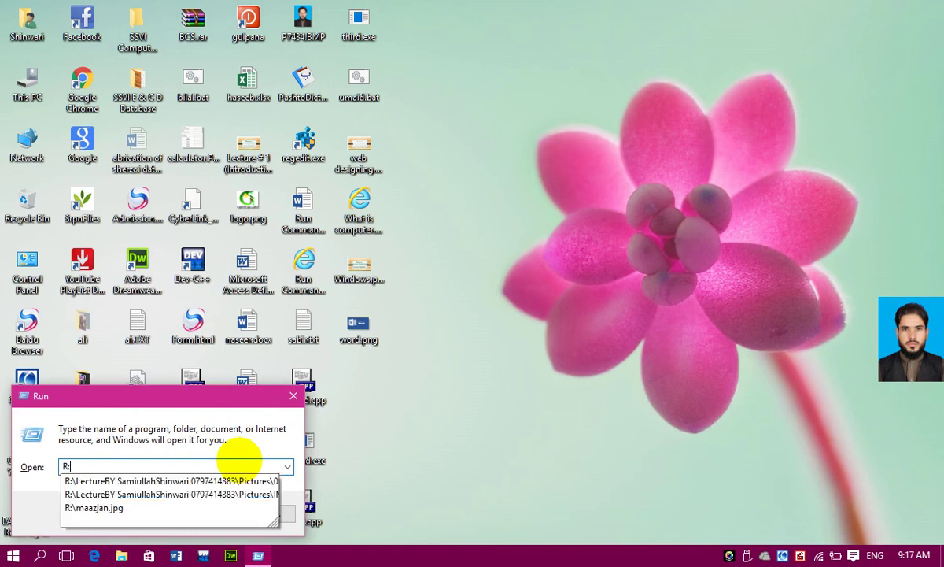
key(Escape)
key(Return)
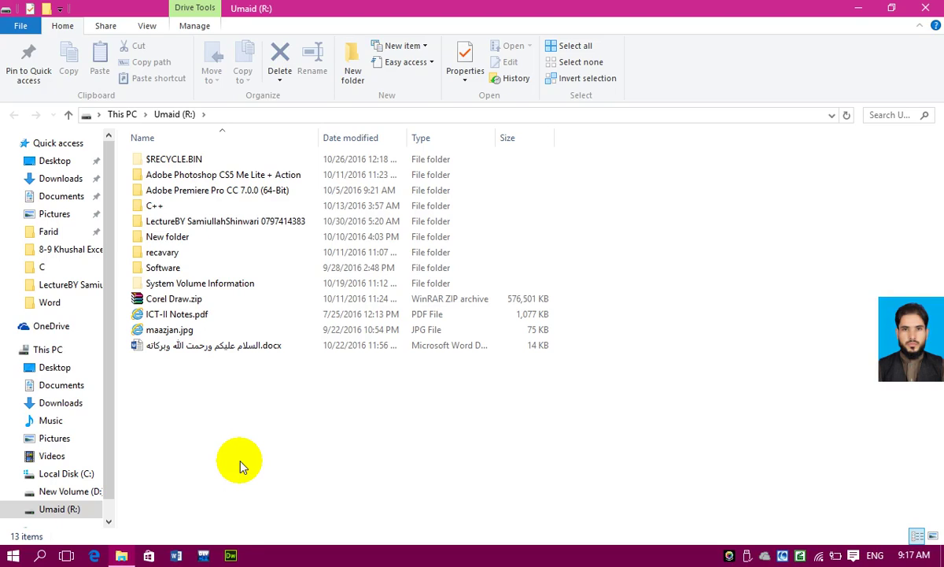
key(alt+space)
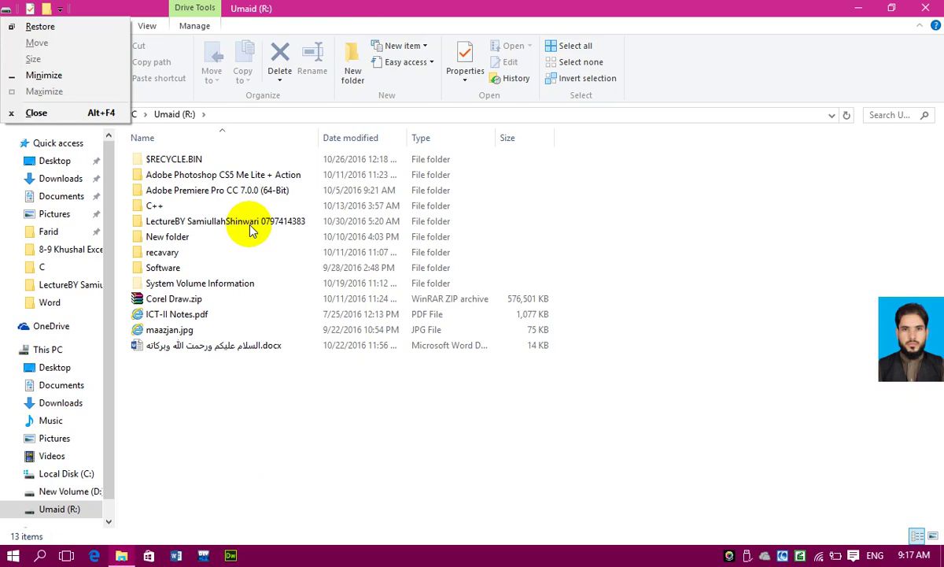
key(n)
Open the lecture folder on R: through Run by cutting the suggested 00'.jpg path back to that folder
key(super+r)
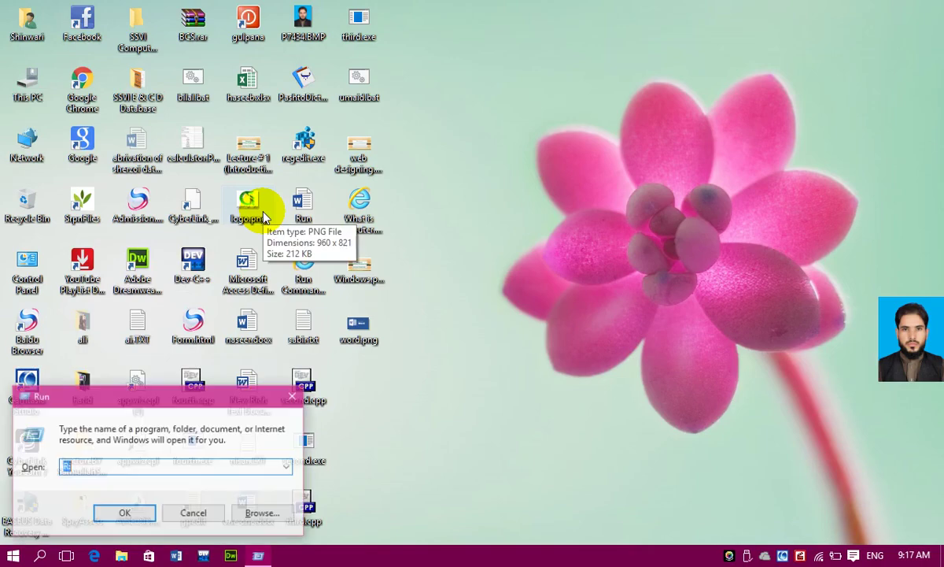
text(R)
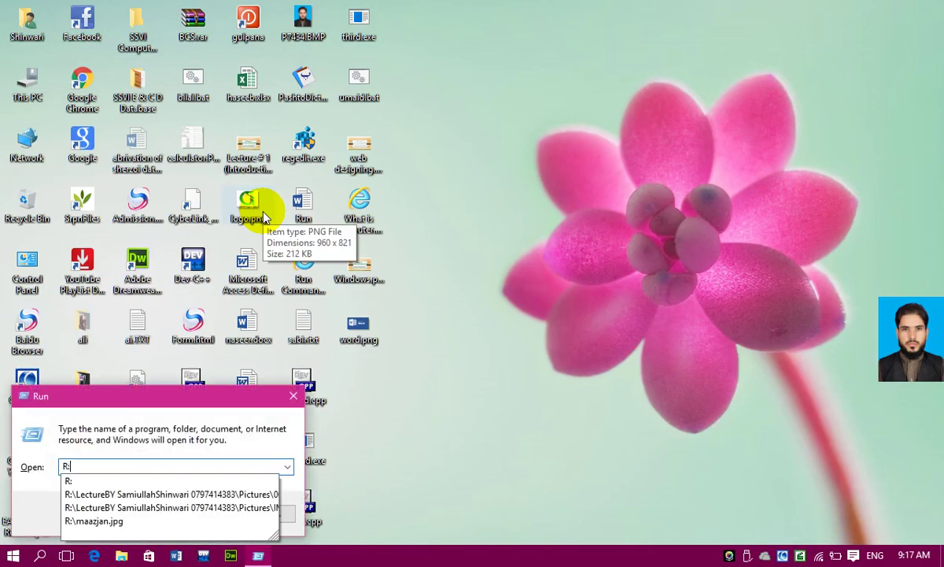
key(Down)
key(Down)
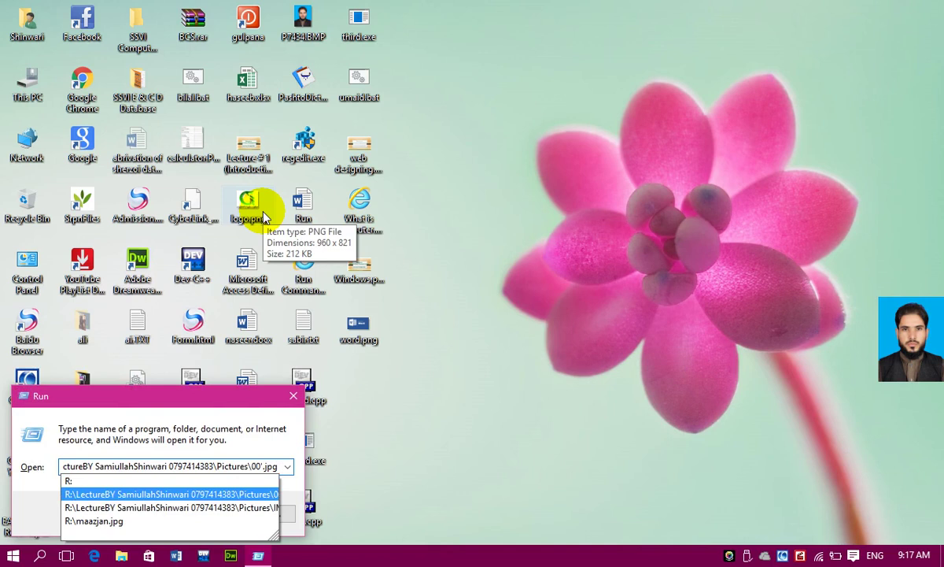
key(Left)
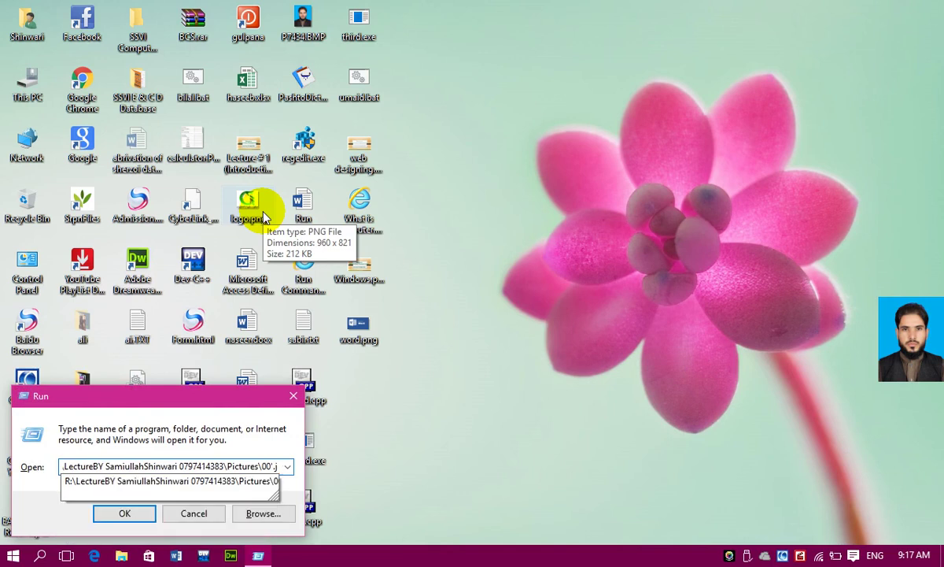
key(BackSpace)
key(BackSpace)
key(BackSpace)
key(BackSpace)
key(BackSpace)
key(BackSpace)
key(BackSpace)
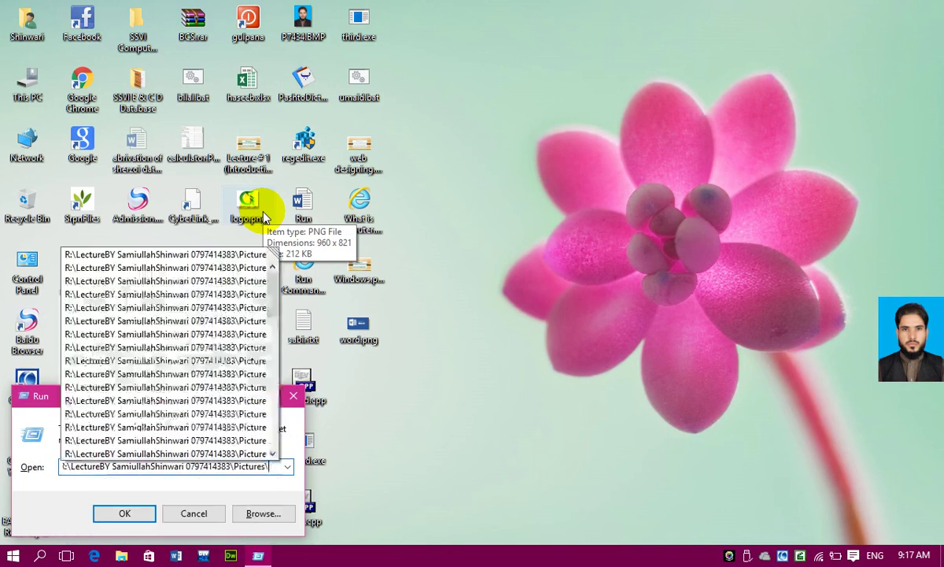
key(BackSpace)
key(BackSpace)
key(BackSpace)
key(BackSpace)
key(BackSpace)
key(BackSpace)
key(BackSpace)
key(BackSpace)
key(BackSpace)
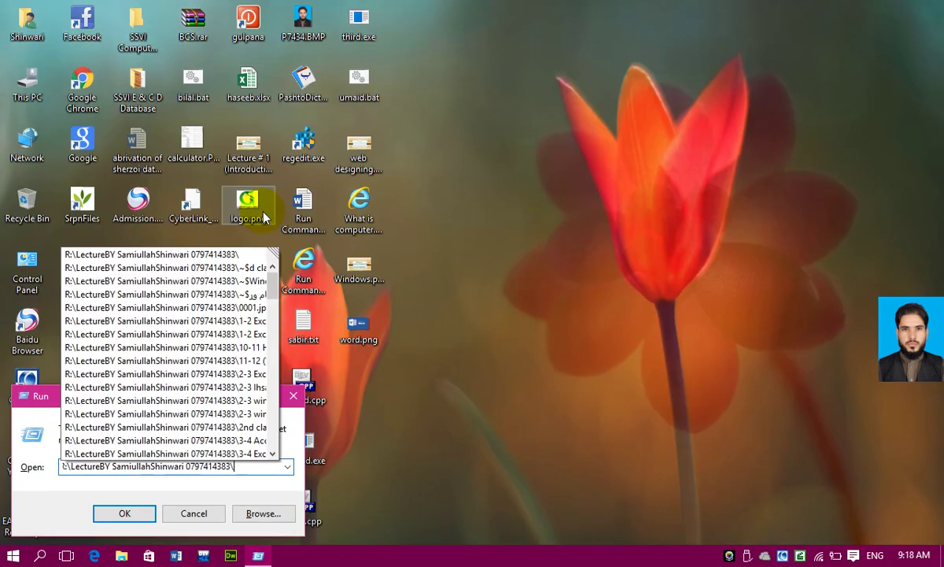
key(BackSpace)
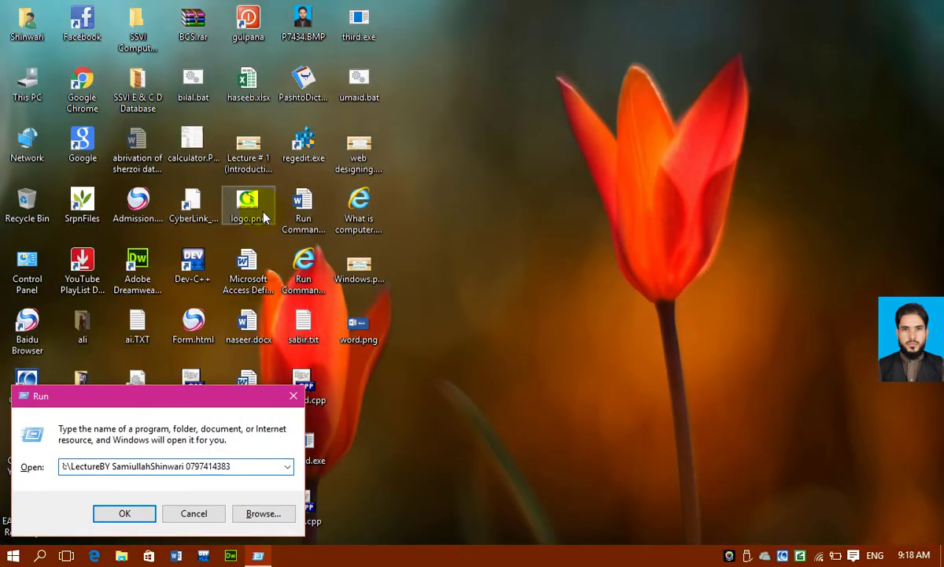
key(Return)
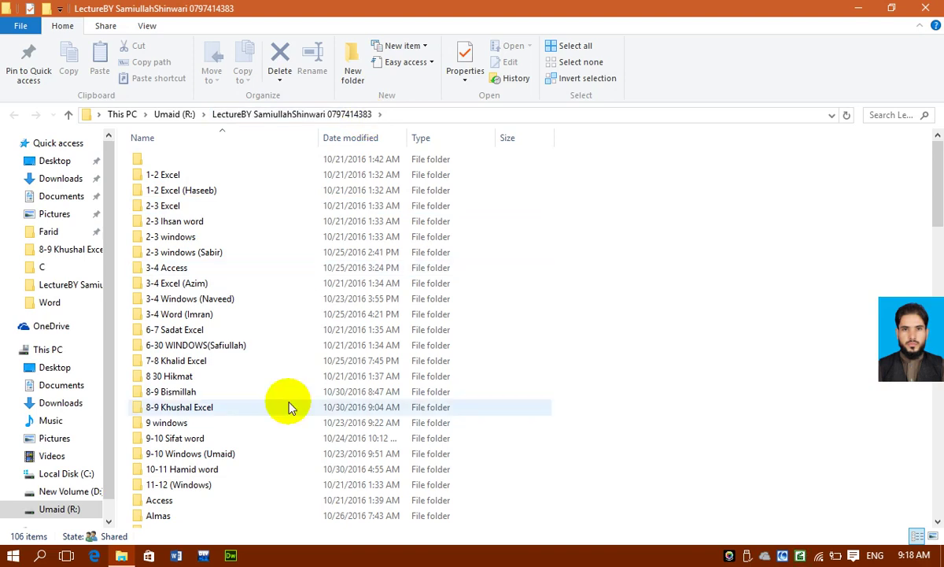
Return to the desktop and open the lecture folder's Pictures subfolder by adding \Pictures to the path in Run
key(super+d)
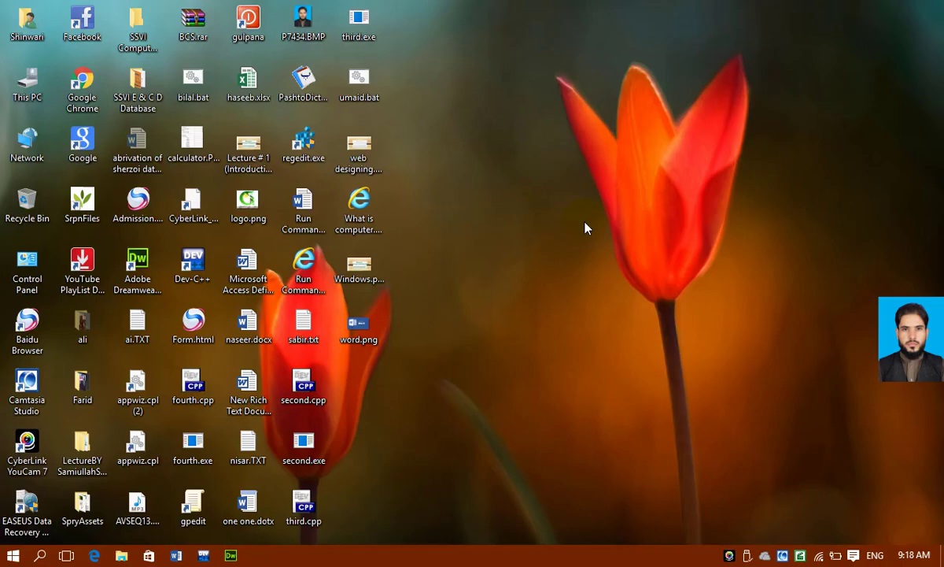
key(super+r)
key(End)
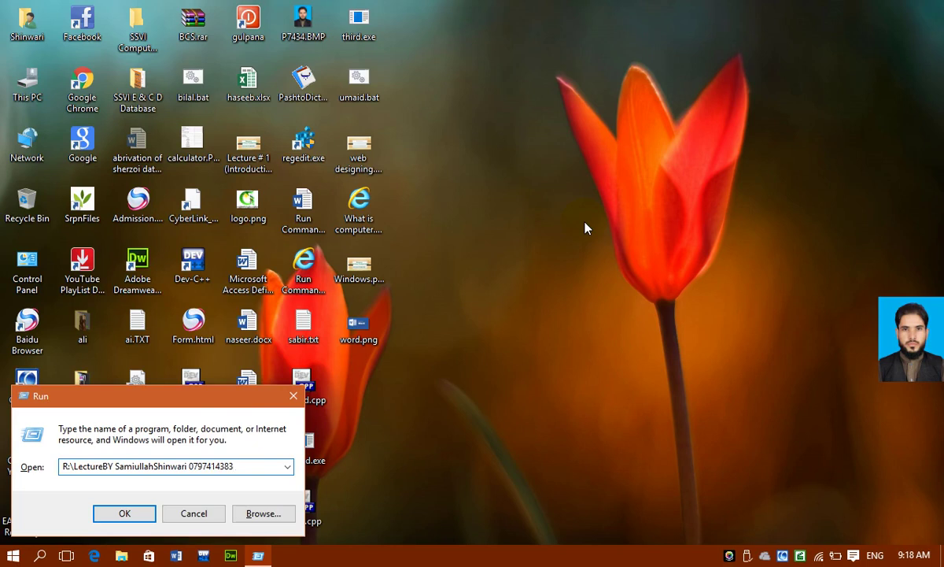
text(\)
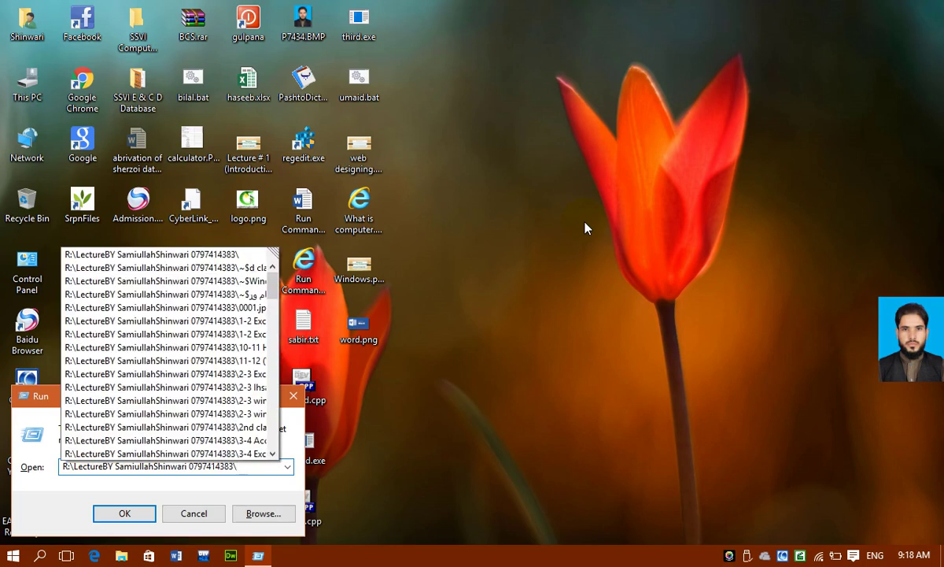
text(Pi)
key(Down)
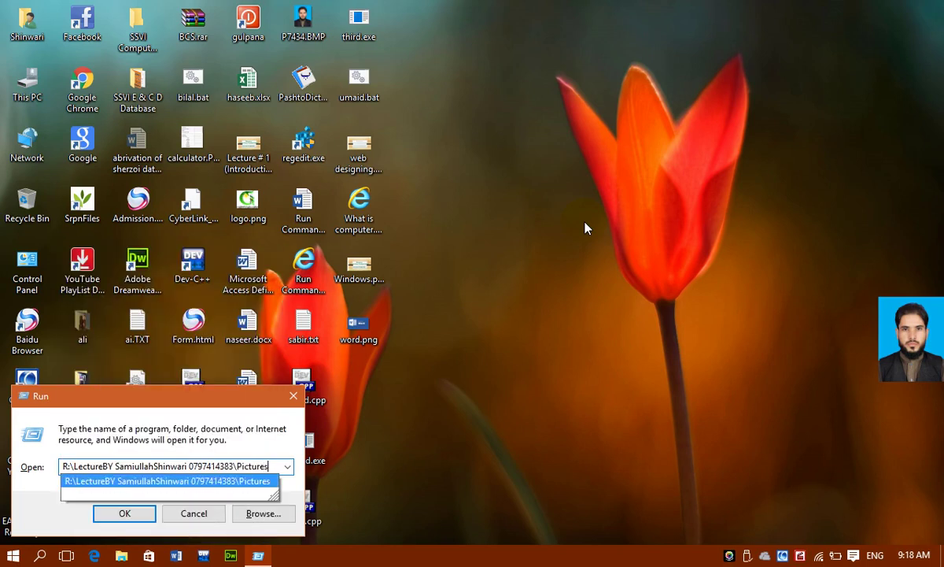
key(Return)
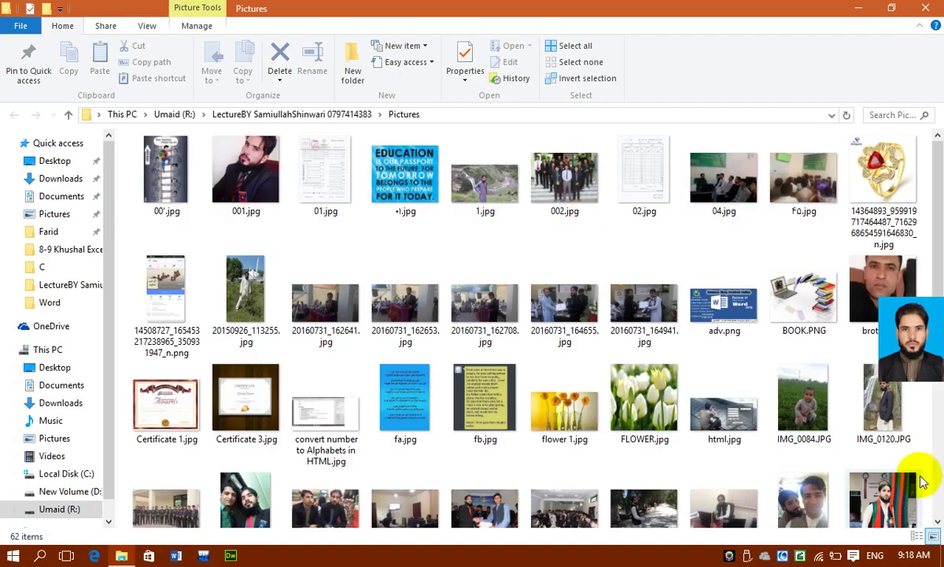
Look through the images in the Pictures folder, including SSVI.png and TY.jpg, and close the window
scroll(922, 482, down, 5)
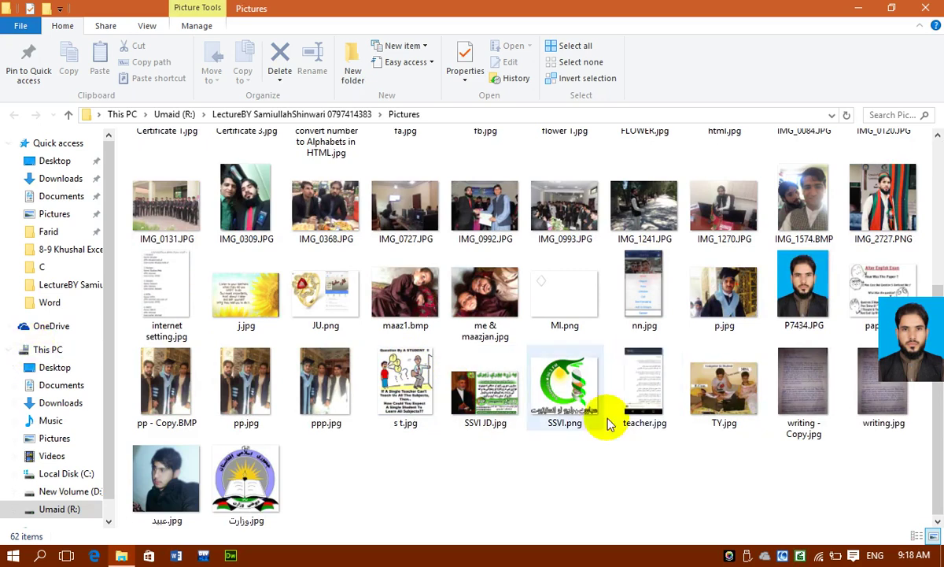
click(548, 395)
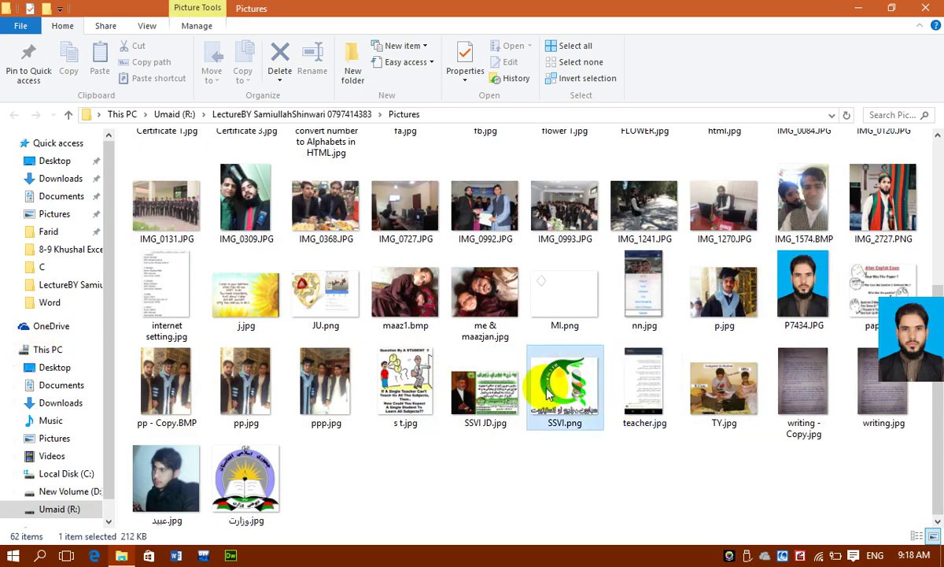
click(723, 386)
click(926, 8)
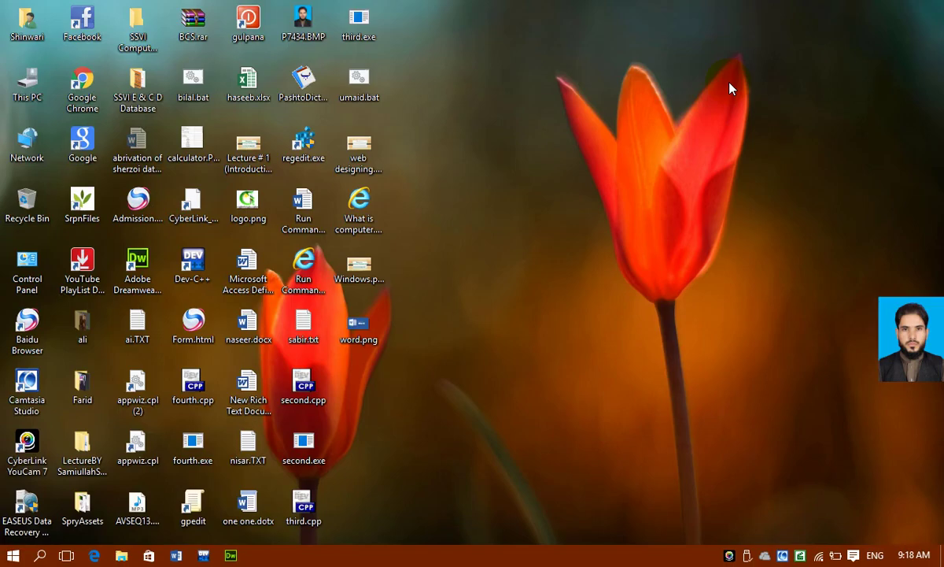
Open the image TY.jpg directly through Run by adding \TY.jpg to the Pictures folder path
key(super+r)
key(End)
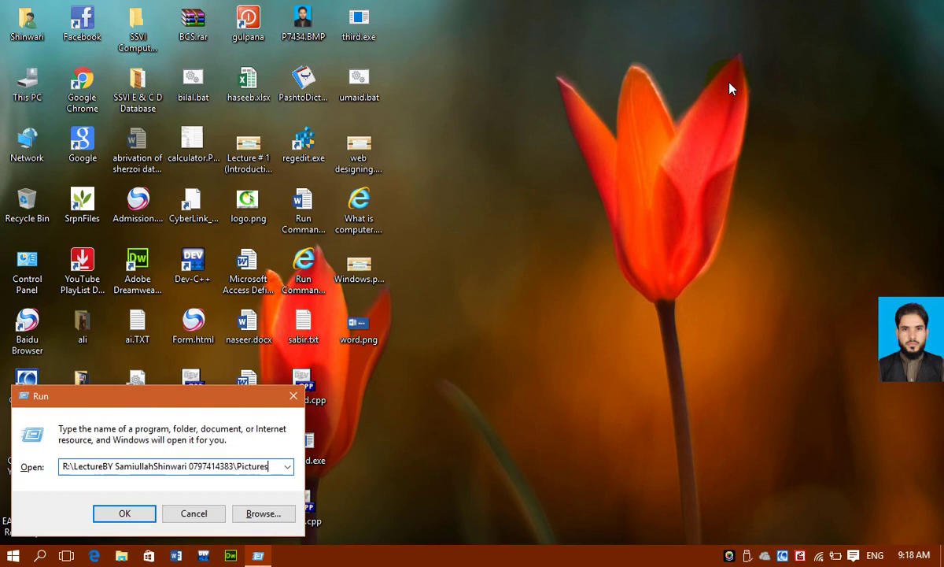
text(\)
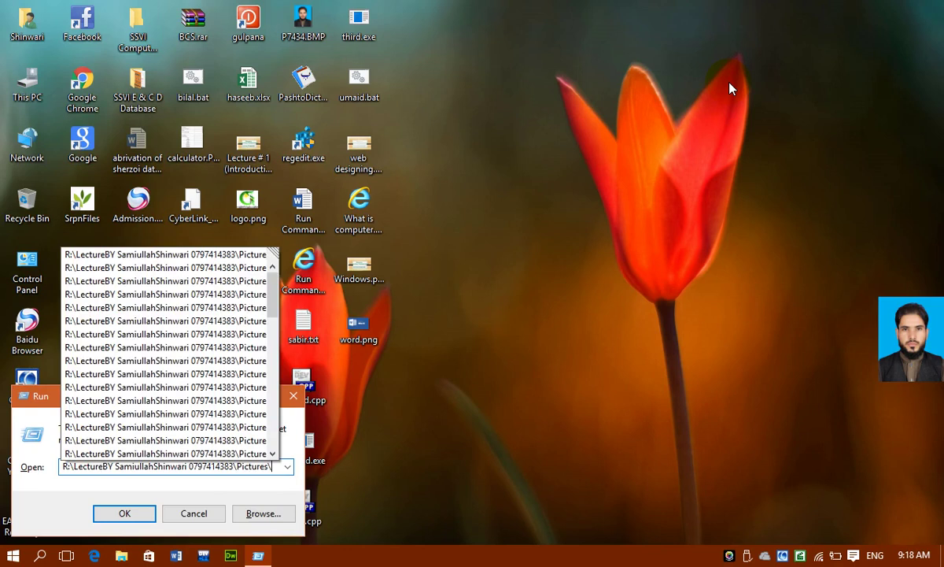
text(te)
key(Down)
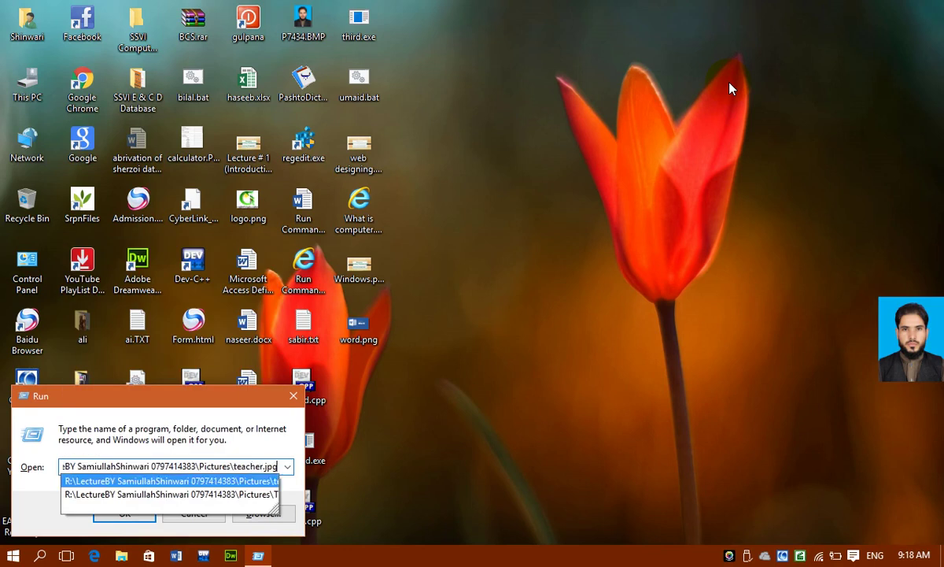
key(Down)
key(Return)
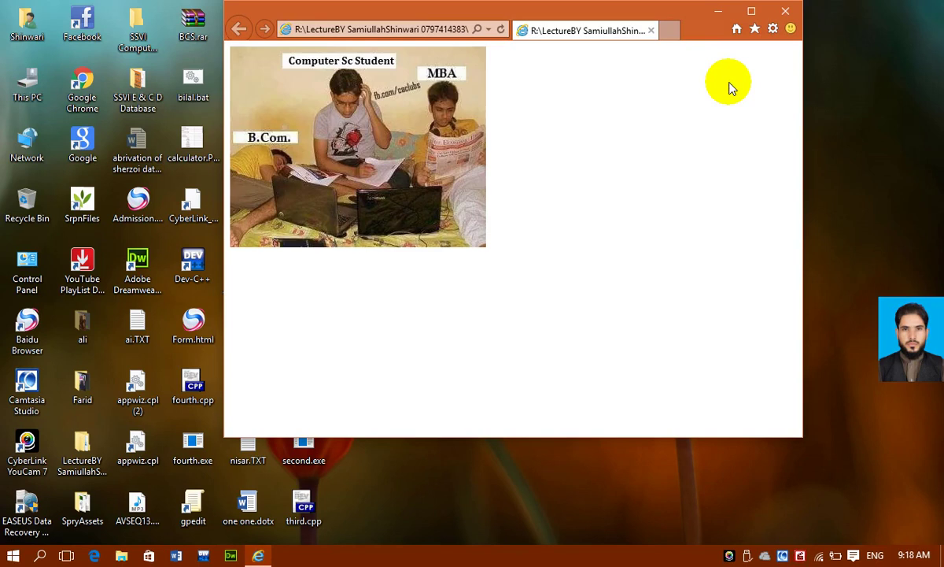
Close the TY.jpg image and cut the Pictures\TY.jpg part off the suggested path in Run, back to the lecture folder
key(alt+space)
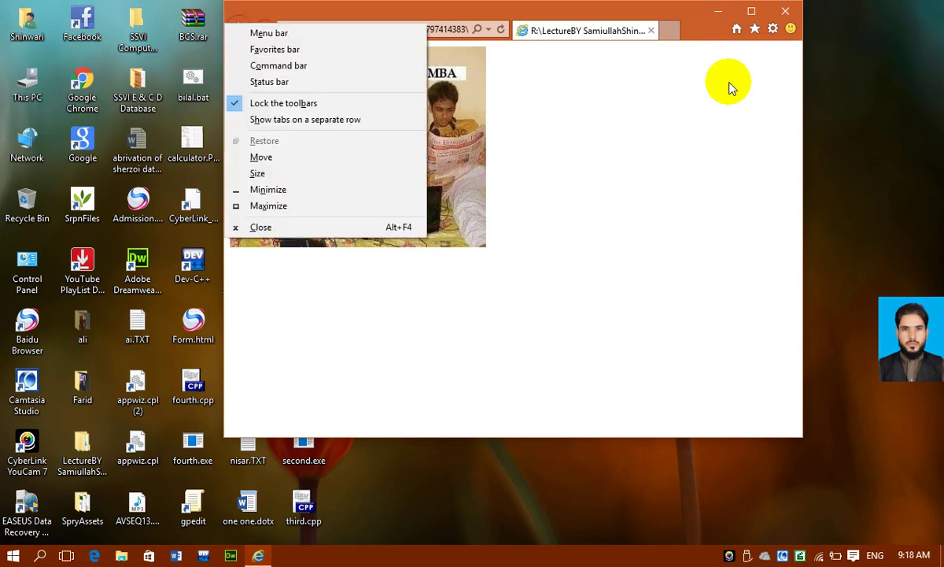
key(c)
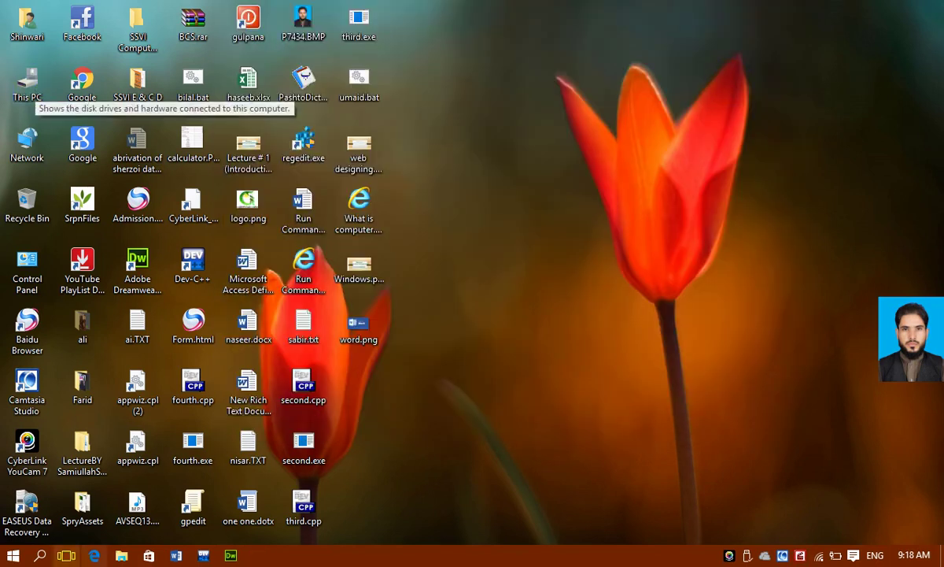
key(super+r)
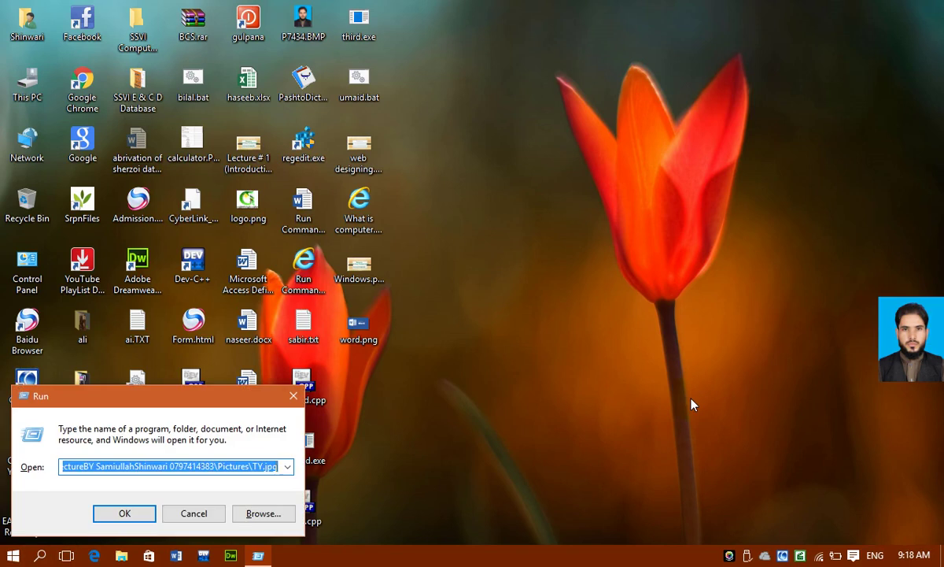
key(End)
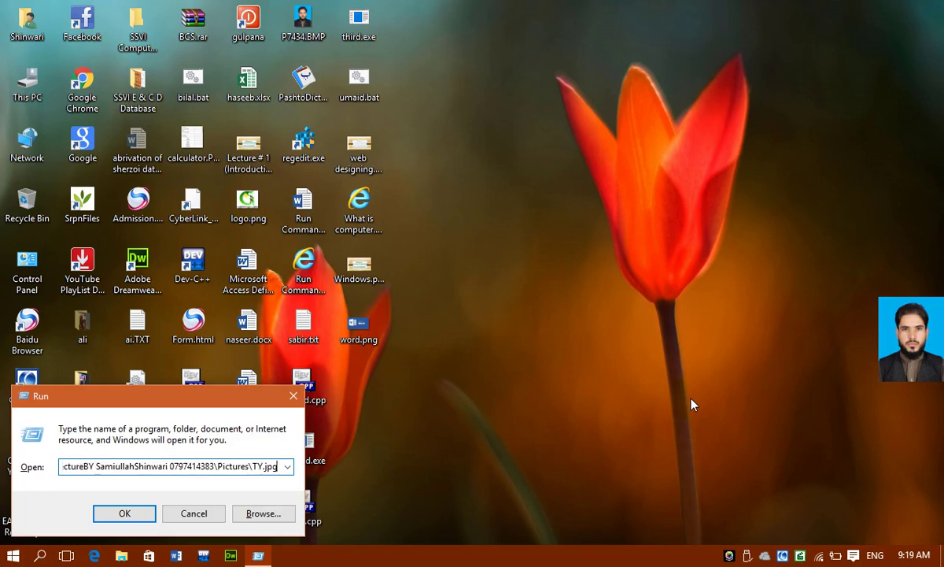
key(BackSpace)
key(BackSpace)
key(BackSpace)
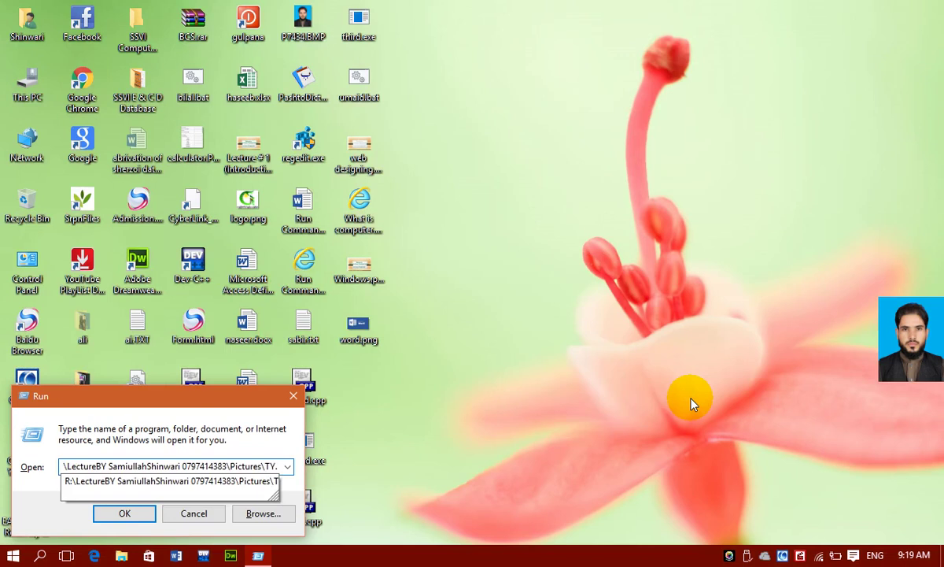
key(BackSpace)
key(BackSpace)
key(BackSpace)
key(BackSpace)
key(BackSpace)
key(BackSpace)
key(BackSpace)
key(BackSpace)
key(BackSpace)
key(BackSpace)
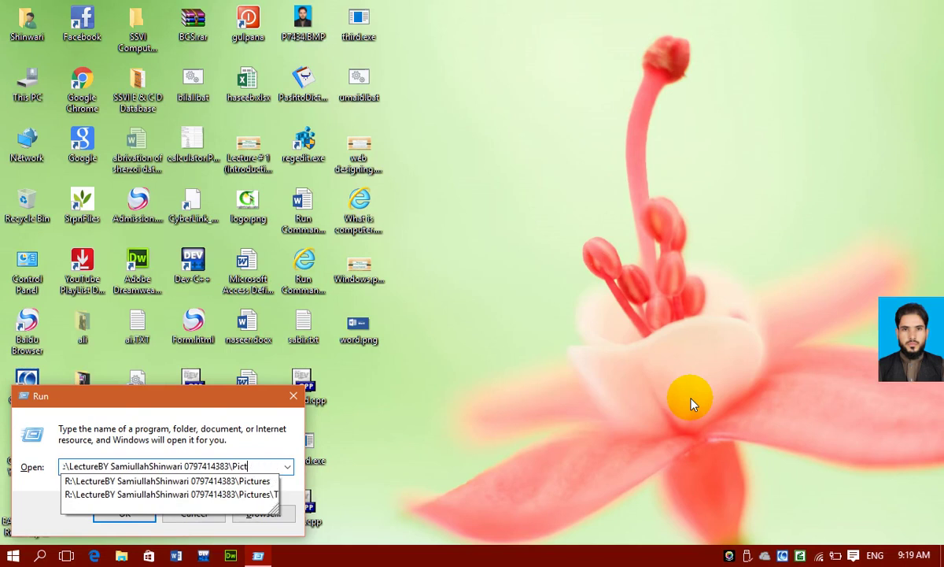
key(BackSpace)
key(BackSpace)
Extend the path with S and choose the first suggested subfolder of the lecture folder
text(S)
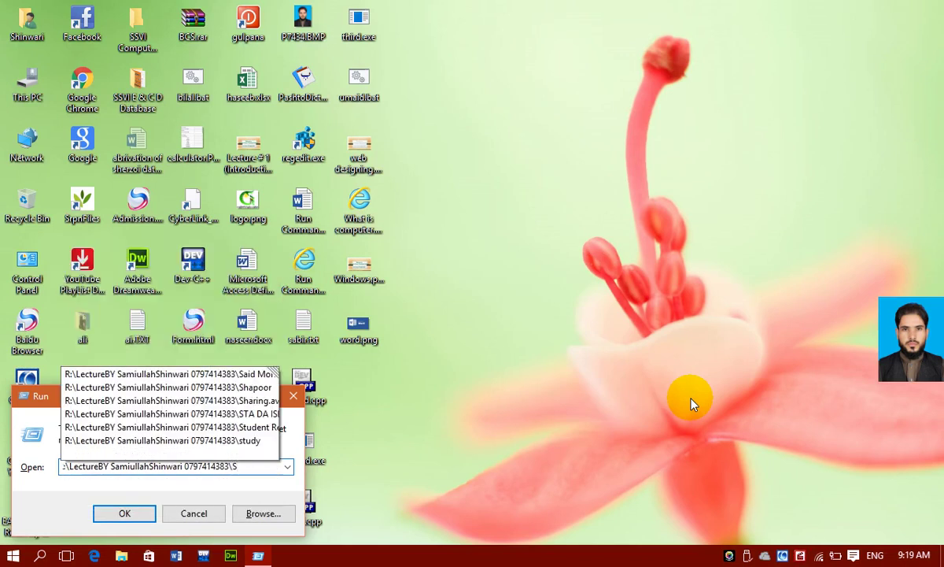
key(Down)
key(Down)
key(Down)
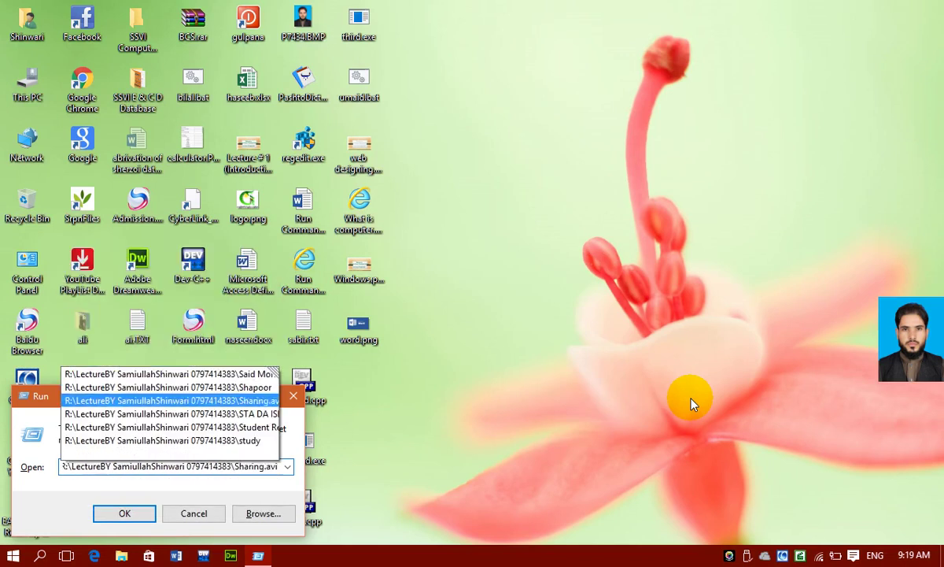
key(Up)
key(Up)
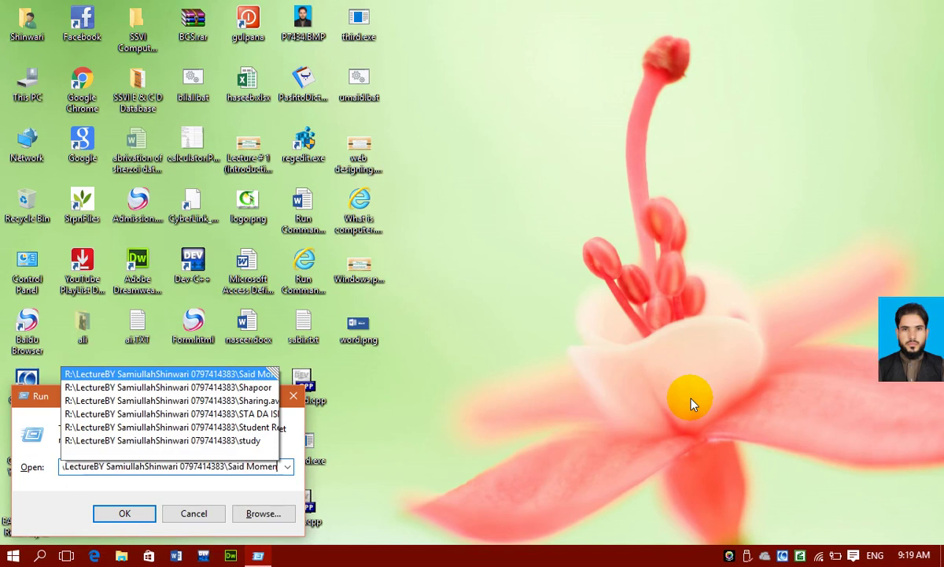
Open the subfolder's video Control Panel 1 (Date & Time AND Region & Language).avi through Run, play it briefly and close the player
text(\)
key(Down)
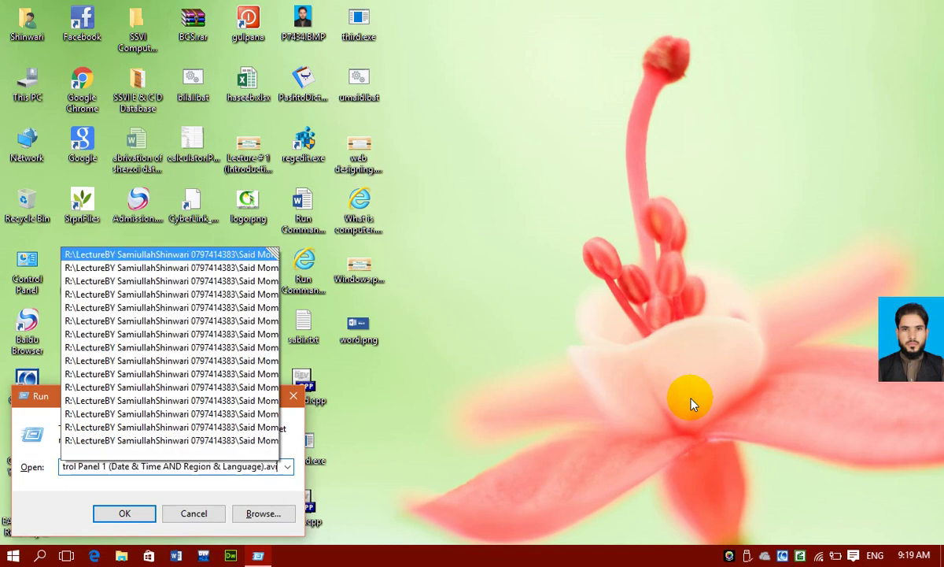
key(Return)
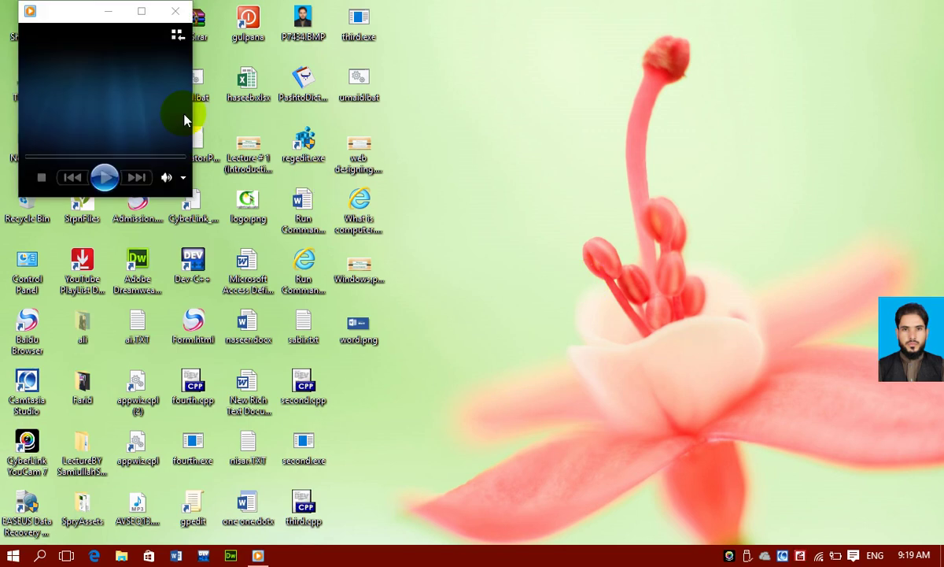
click(184, 119)
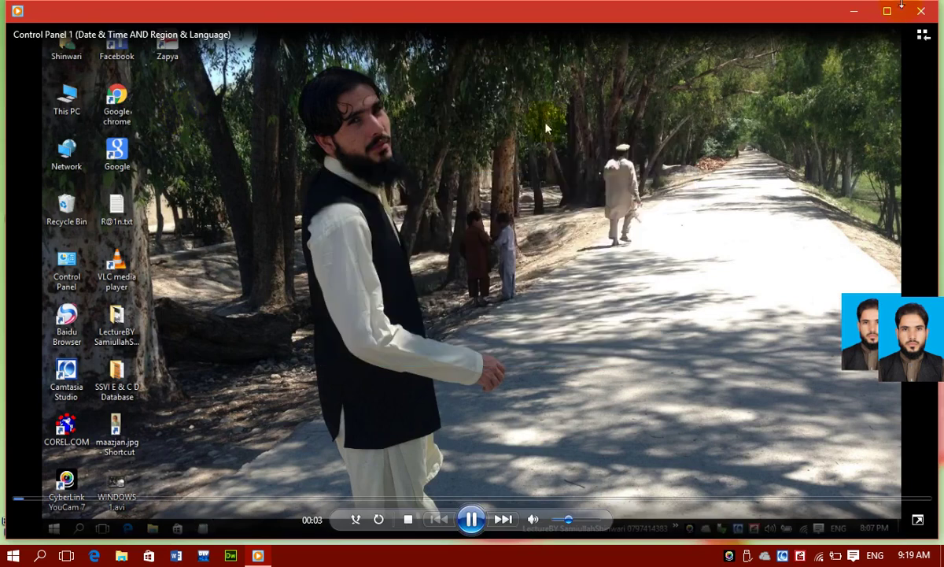
click(923, 12)
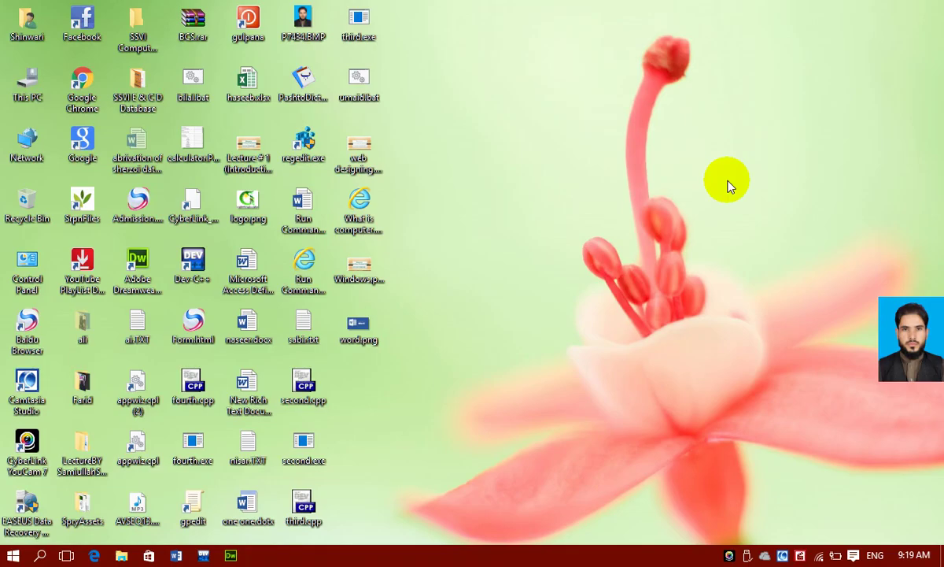
Open the Windows Prefetch folder by running Prefetch and grant permanent access to it
key(super+r)
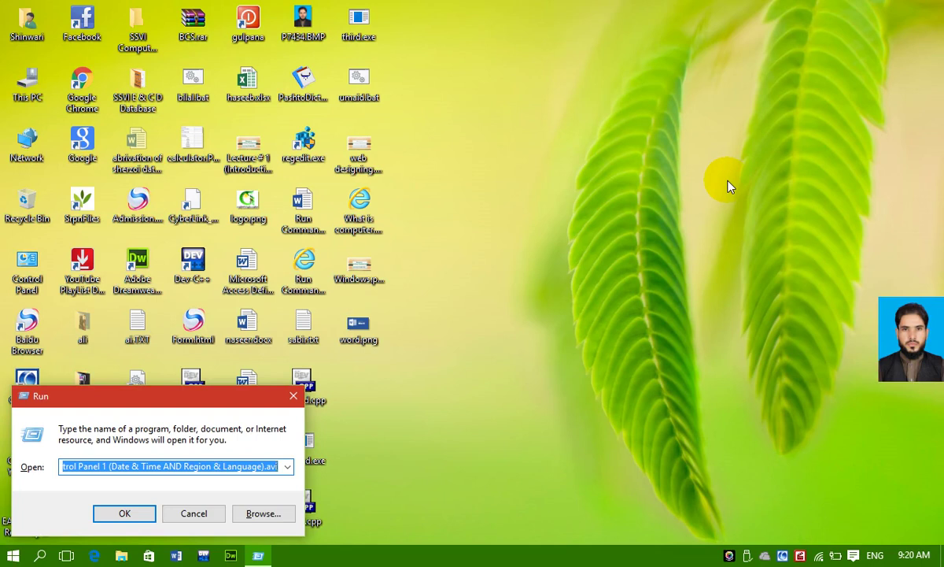
text(P)
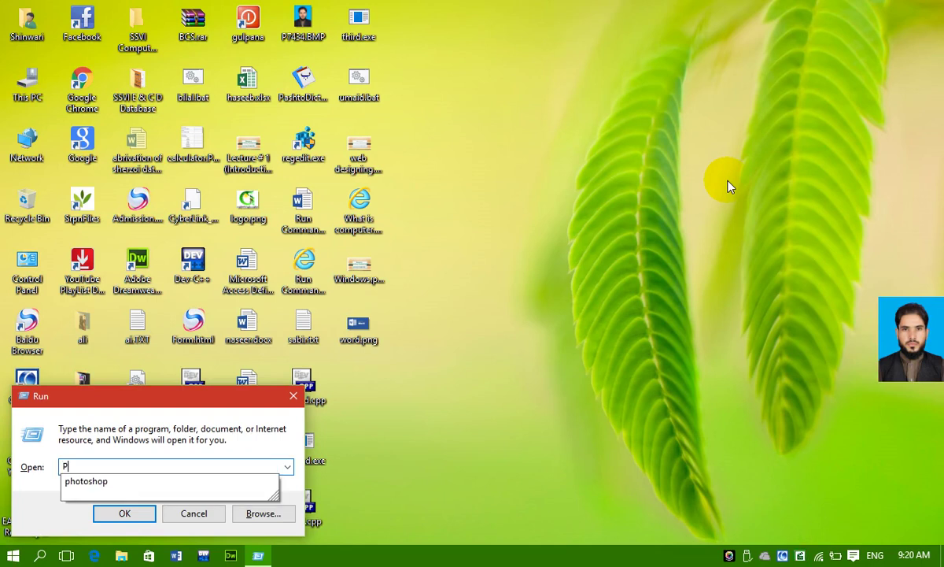
text(refetch)
key(Return)
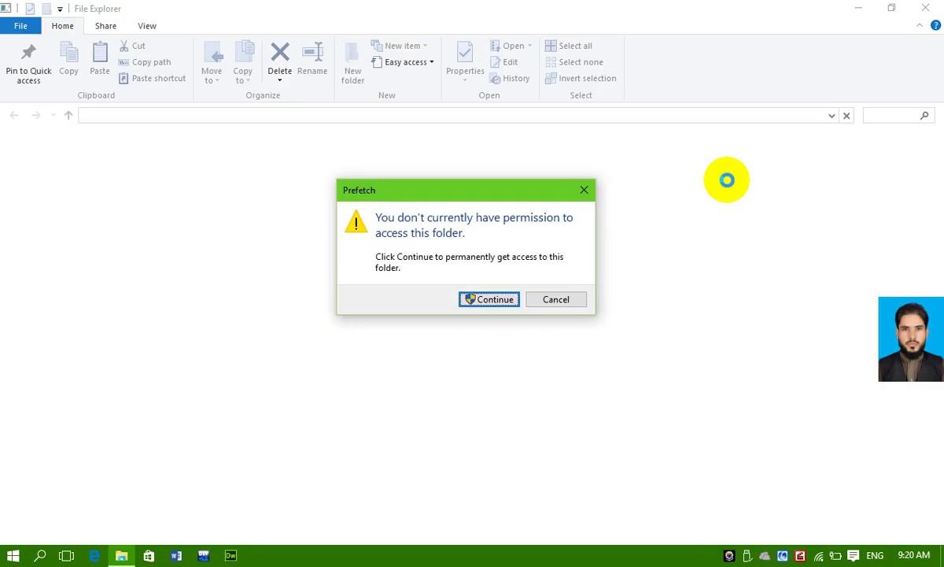
key(Return)
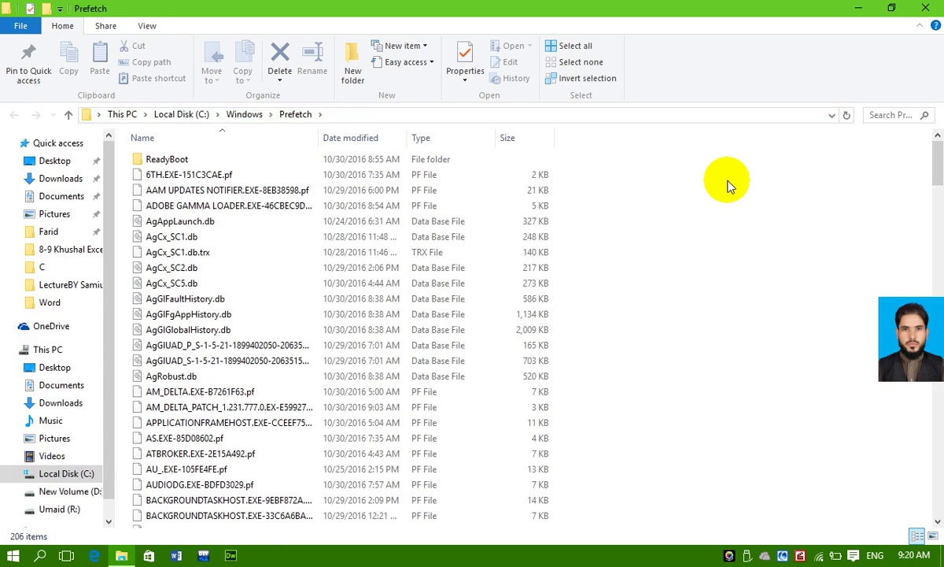
Permanently delete all items in the Prefetch folder, skip every file in use and close the window
key(ctrl+a)
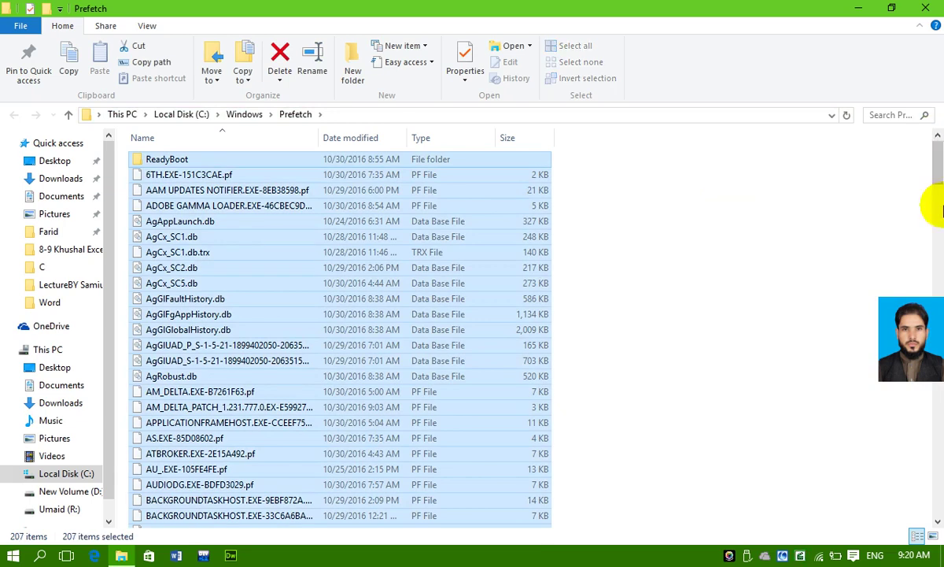
drag(939, 173, 936, 396)
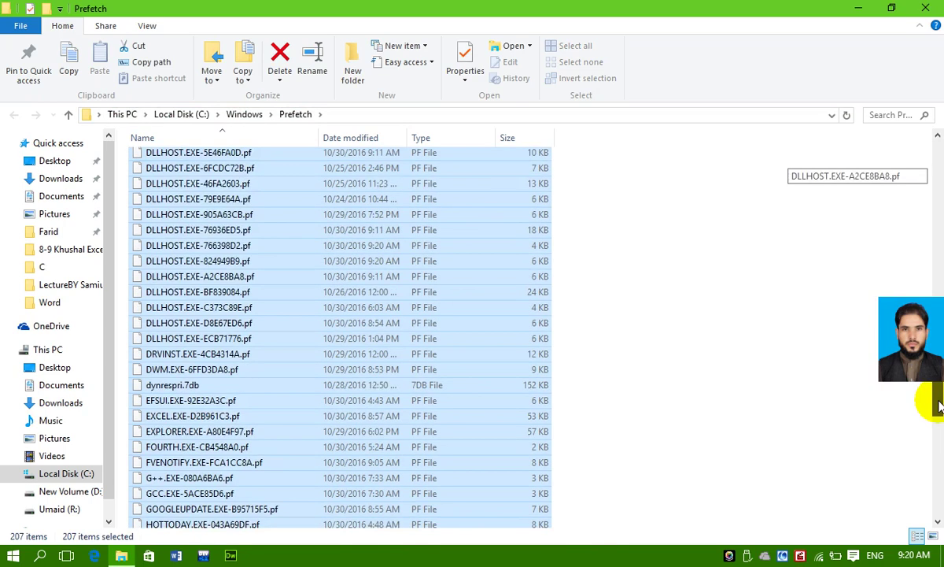
key(shift+Delete)
click(629, 299)
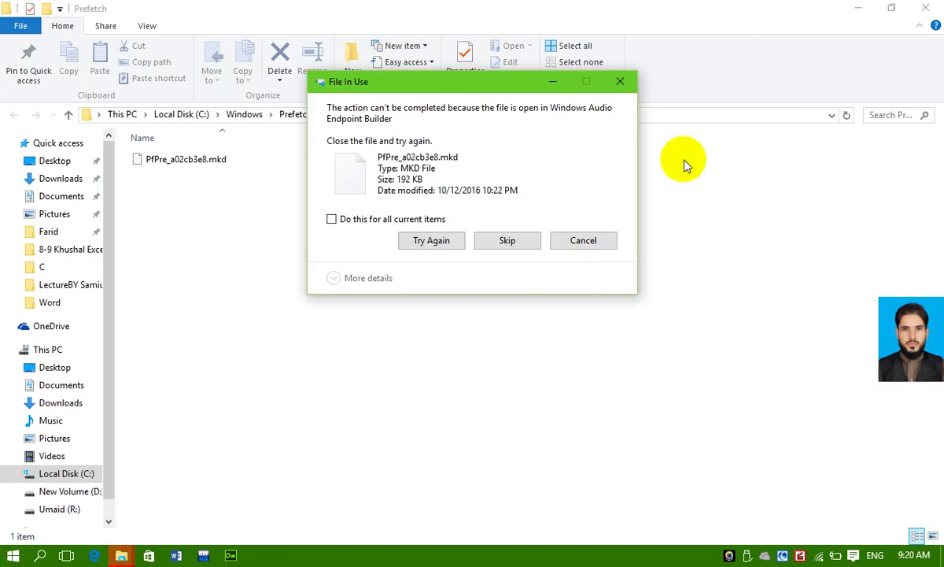
click(417, 220)
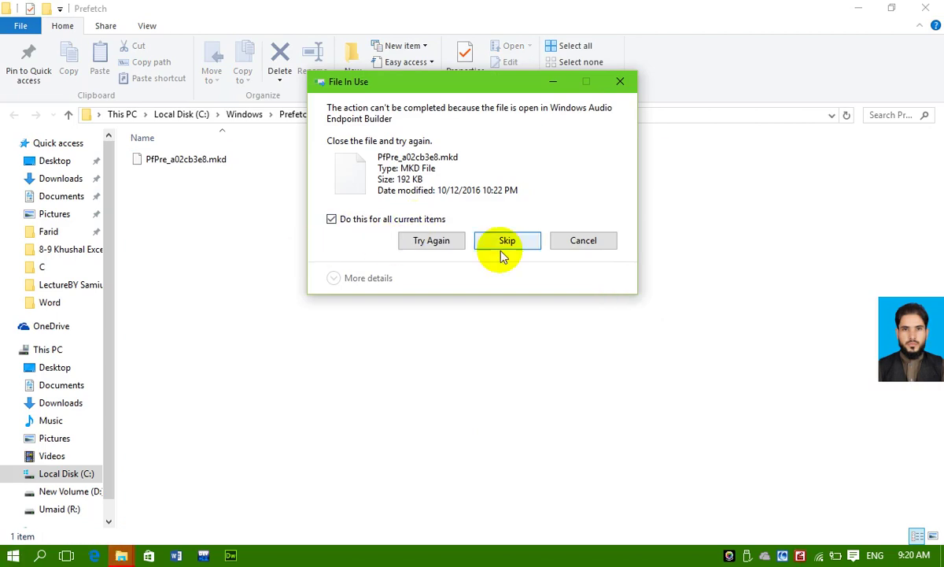
click(503, 244)
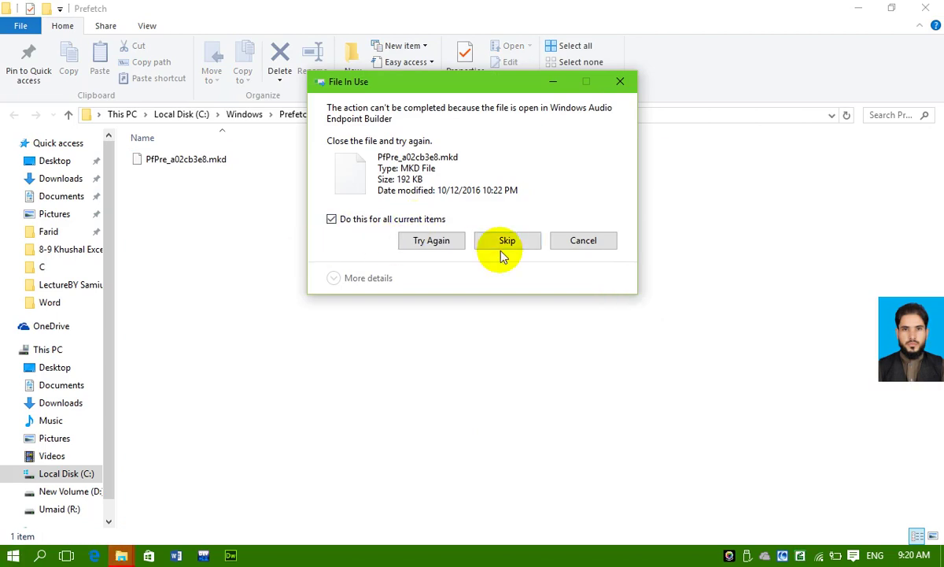
click(505, 252)
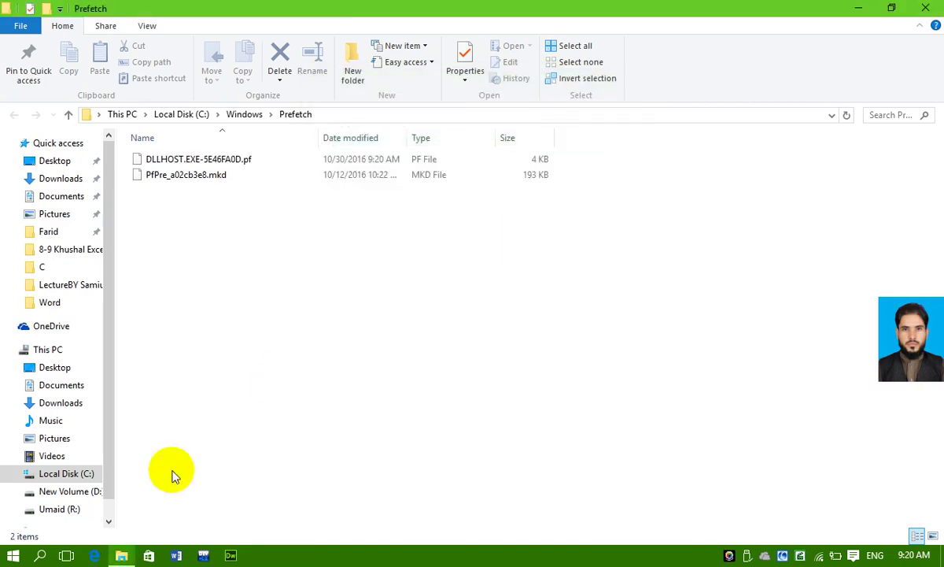
click(921, 8)
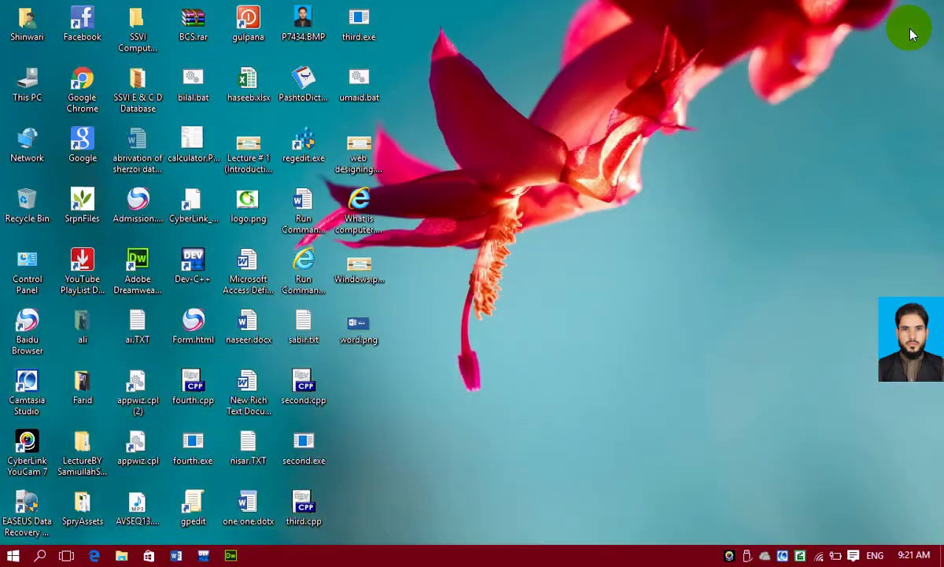
Open the Recent items folder by running recent
key(super+r)
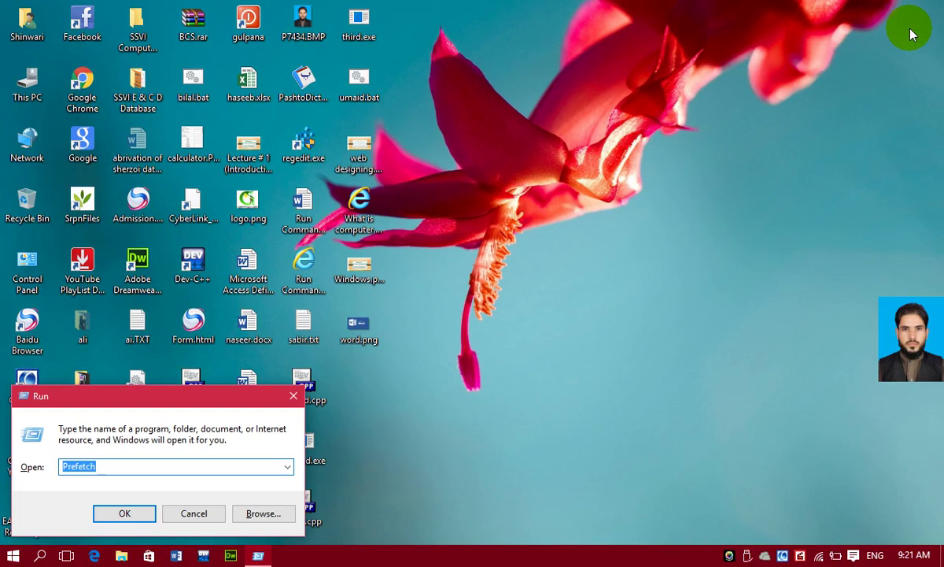
text(recent)
key(Return)
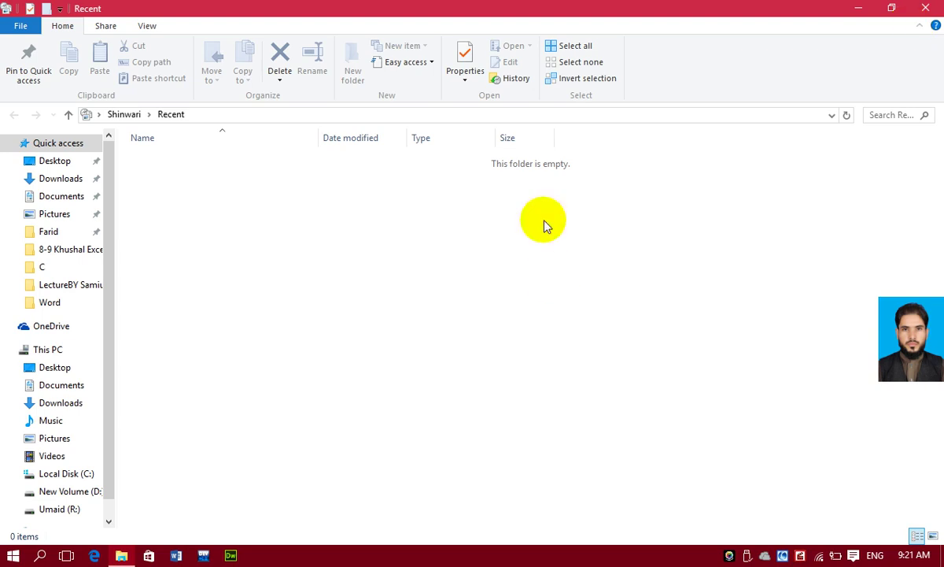
Check the taskbar's properties and close the Recent folder window
right_click(525, 559)
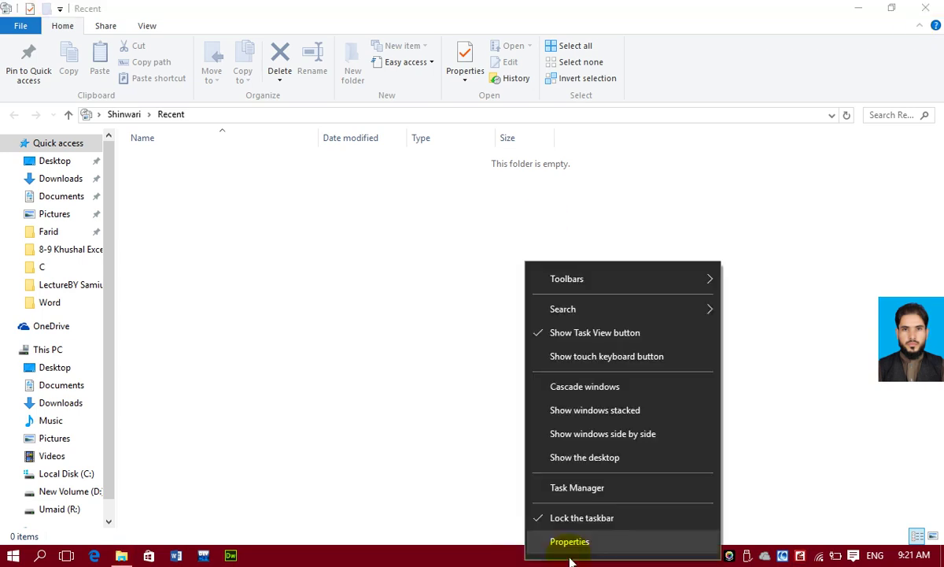
click(570, 554)
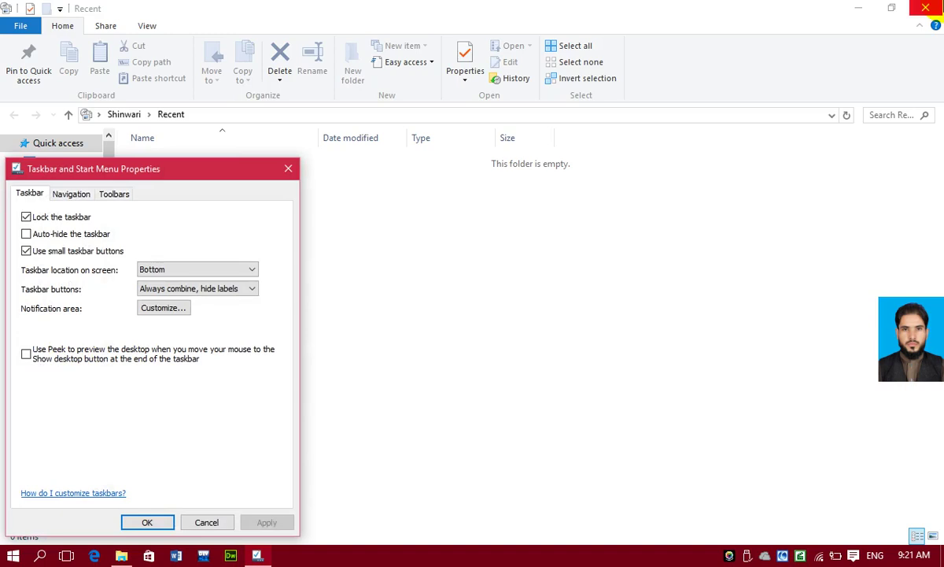
click(925, 8)
Open the desktop's Personalization settings and go through its pages to the Start option for recently opened items in Jump Lists
right_click(543, 131)
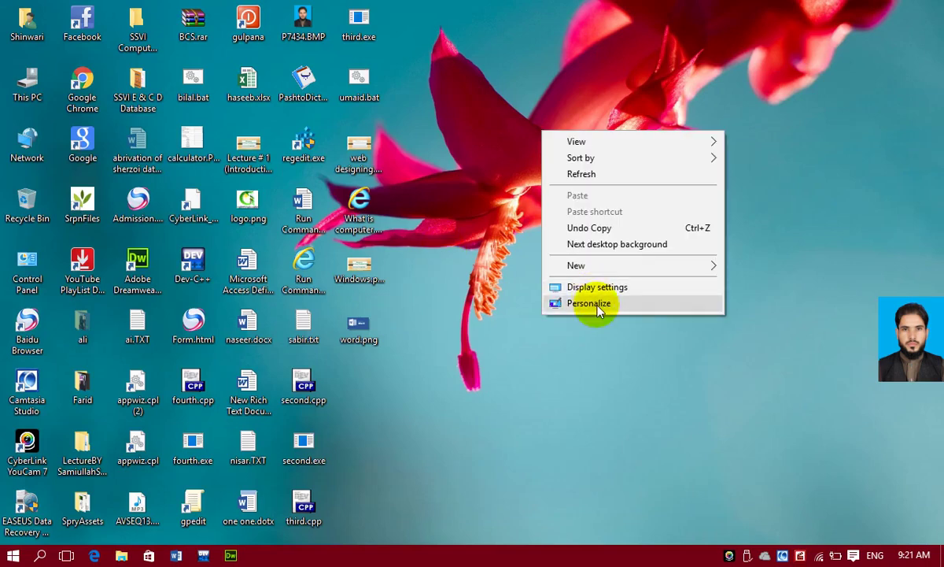
click(589, 303)
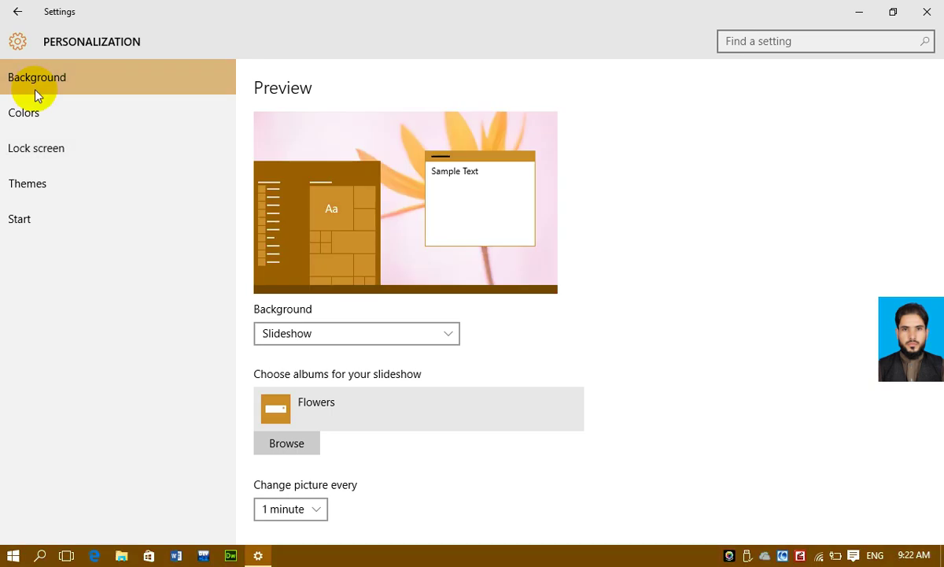
click(71, 155)
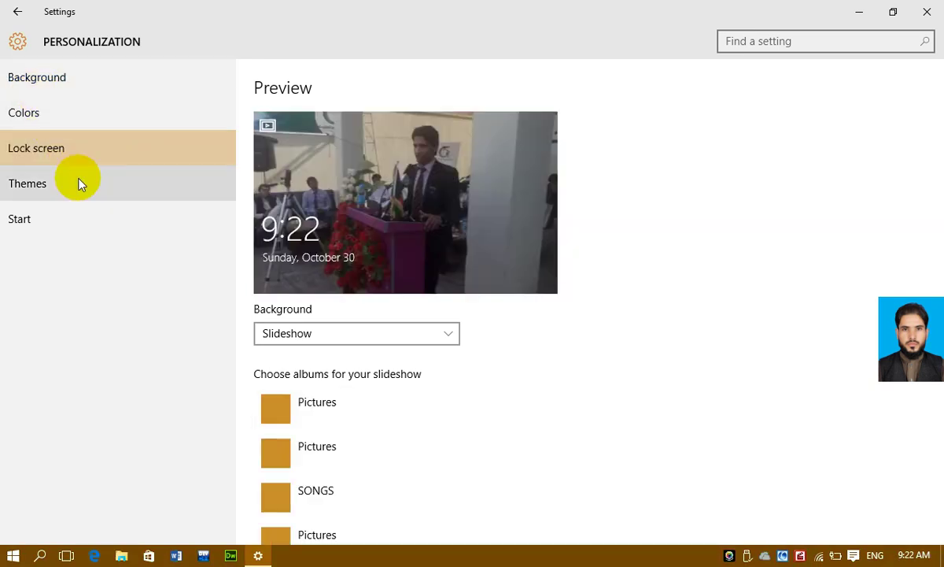
click(72, 182)
click(68, 221)
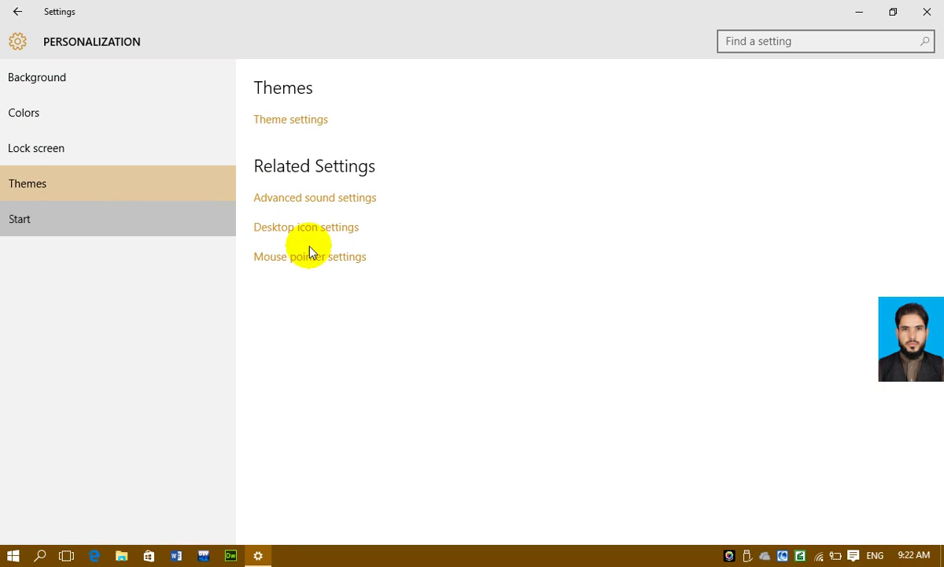
click(111, 75)
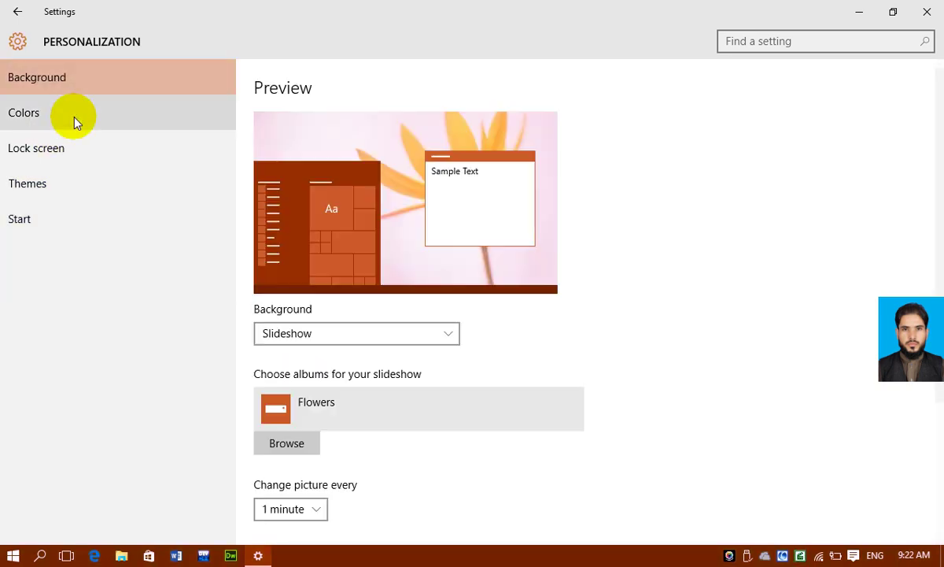
click(79, 156)
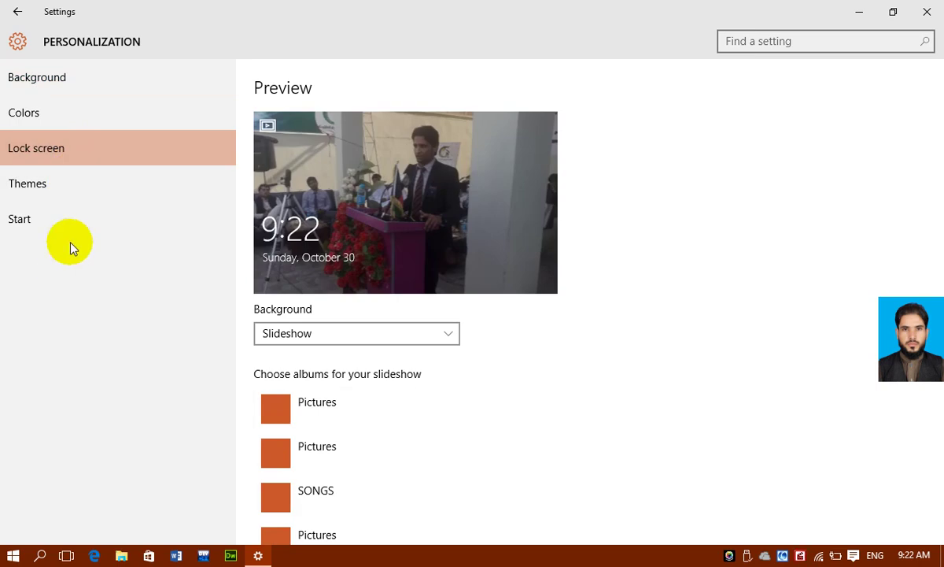
click(90, 202)
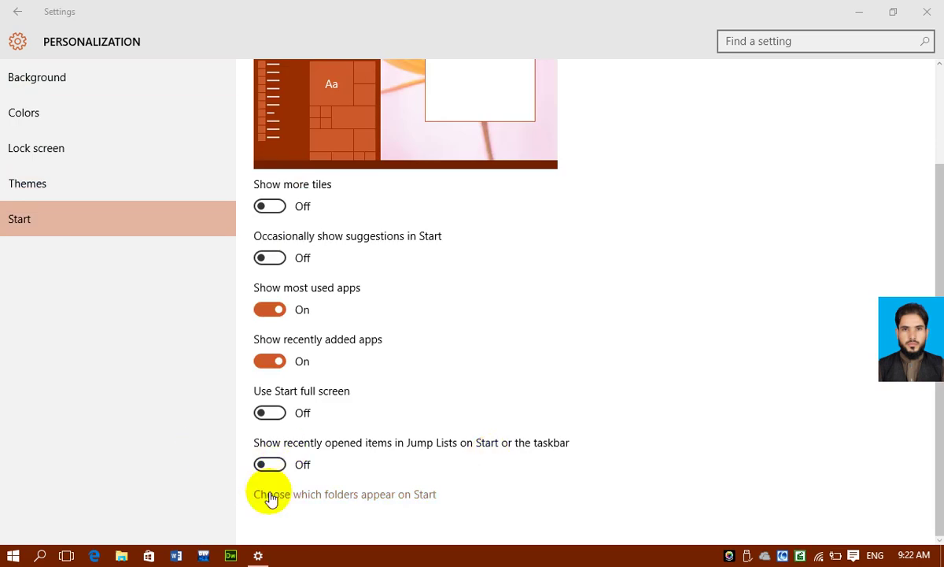
Turn on showing recently opened items in Jump Lists on Start or the taskbar, and close Settings
click(290, 465)
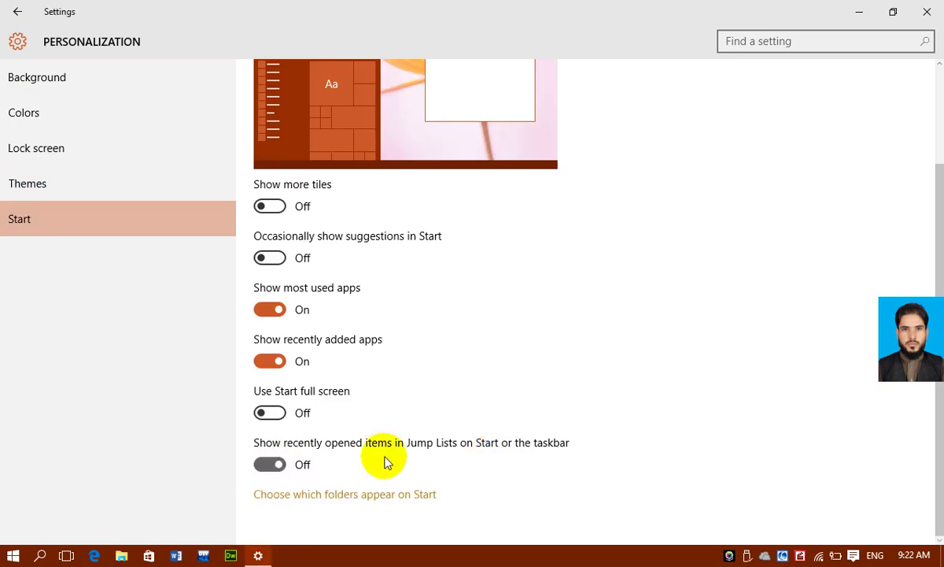
click(927, 11)
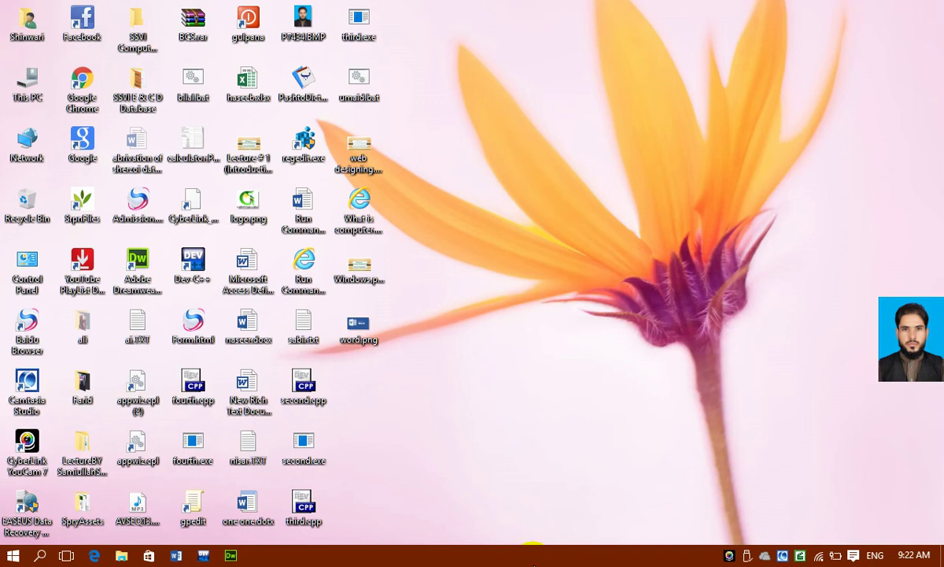
right_click(541, 556)
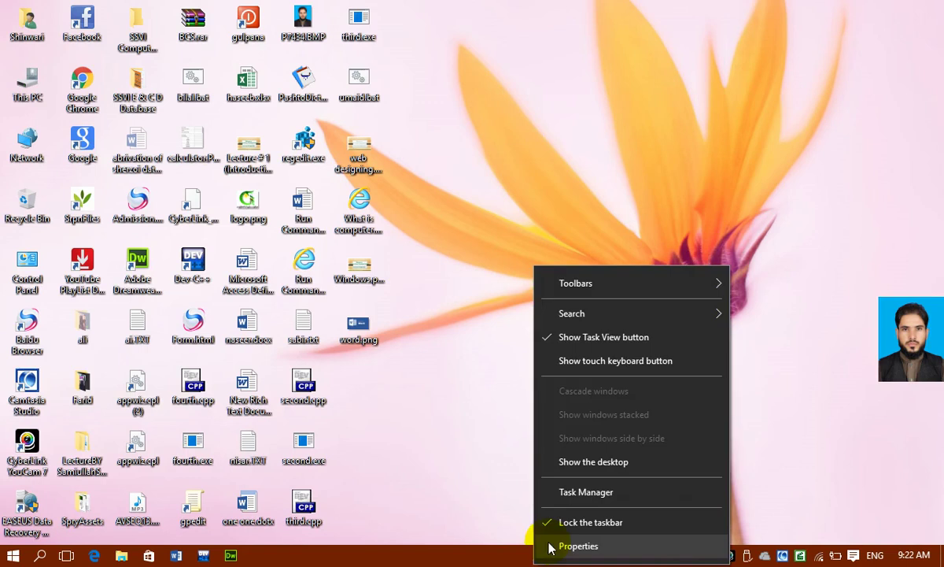
click(443, 329)
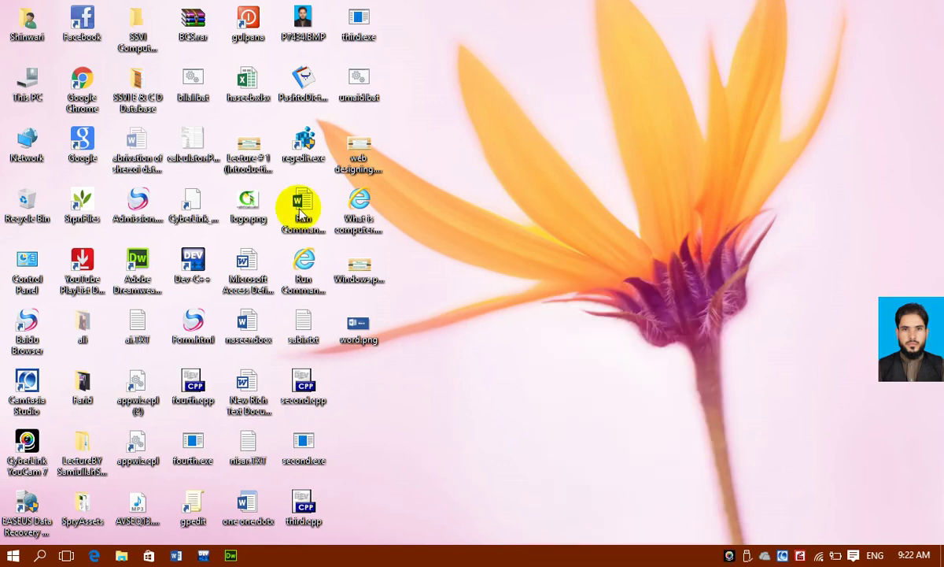
Open the Pictures folder inside the lecture folder on the R: drive, starting from This PC
double_click(12, 89)
click(722, 282)
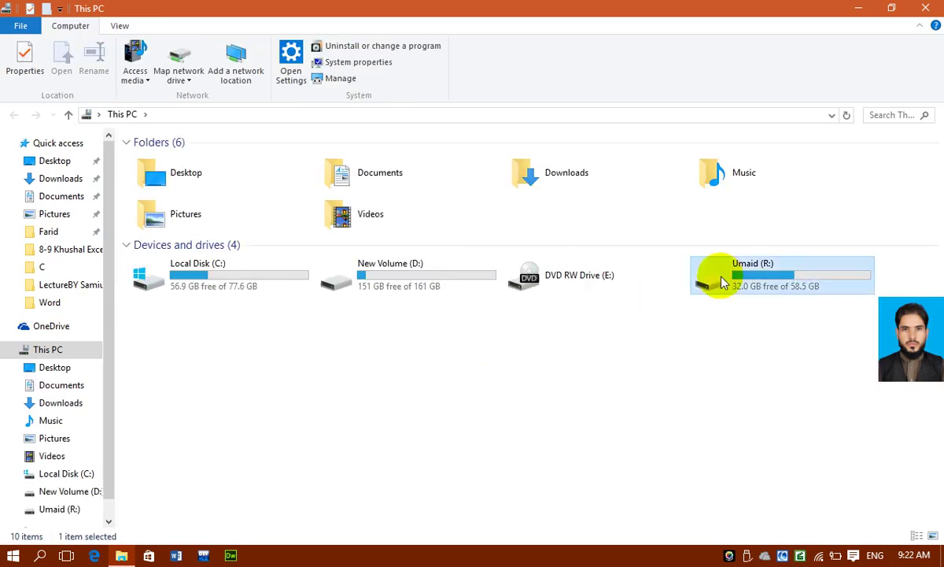
double_click(723, 282)
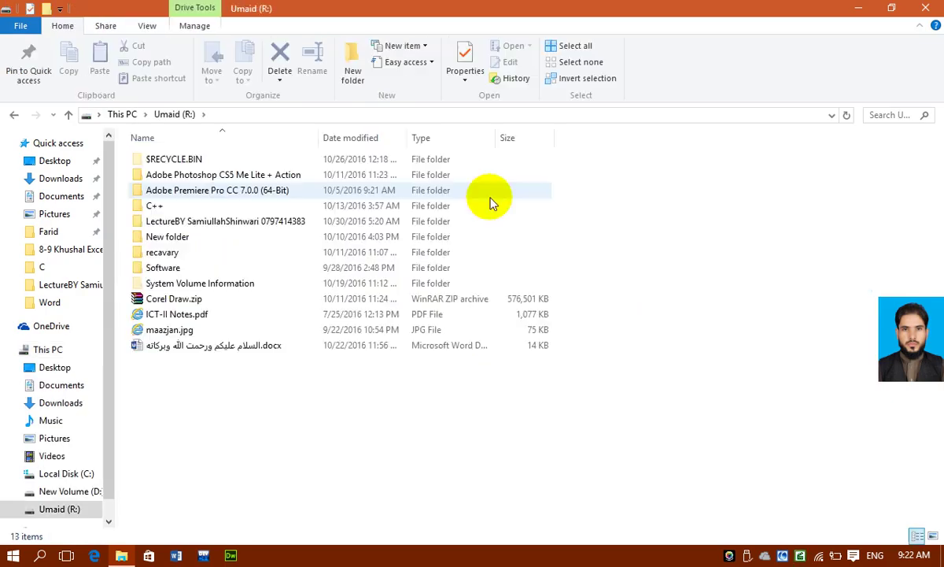
double_click(251, 224)
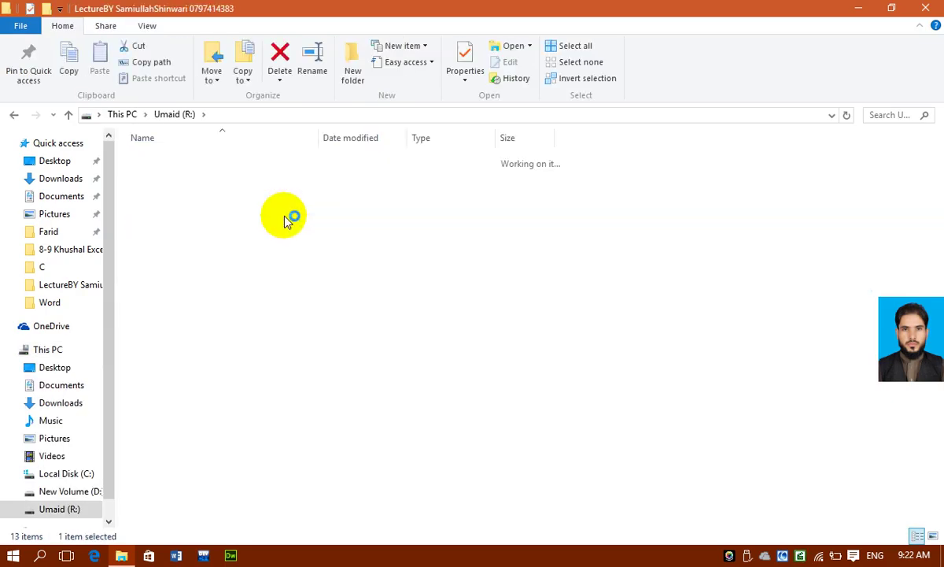
click(286, 207)
key(p)
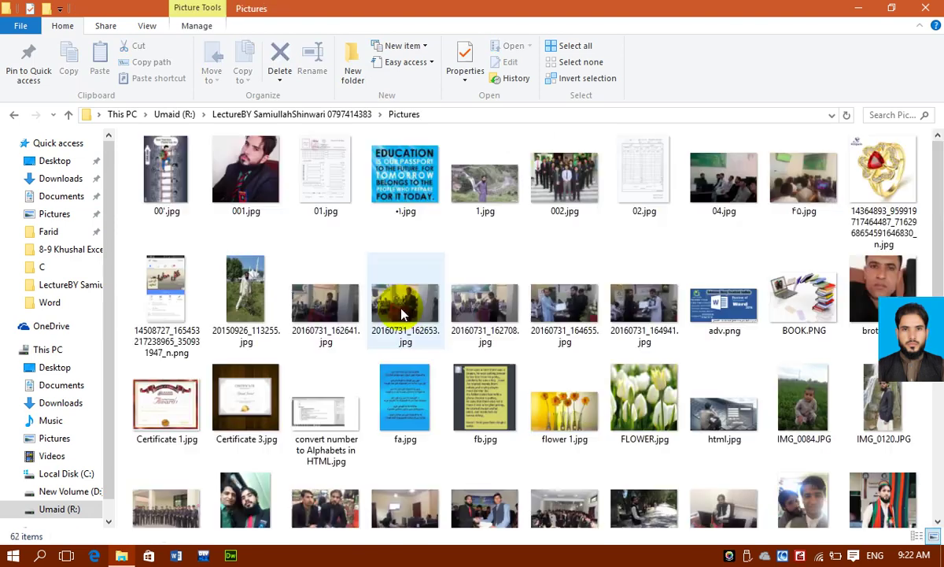
Open the picture 20160731_162641.jpg and the portrait photo in the last row, closing each one, and close the folder window
click(297, 322)
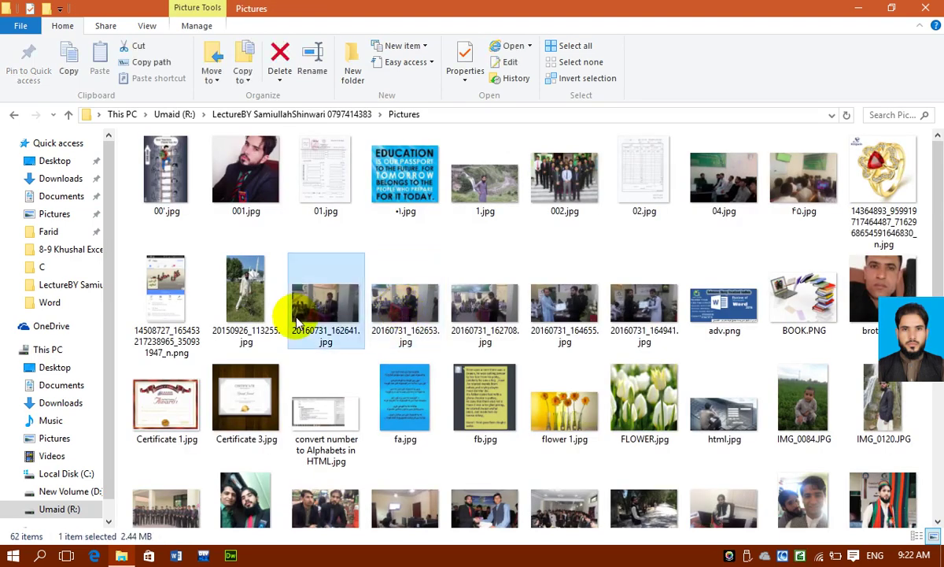
double_click(298, 314)
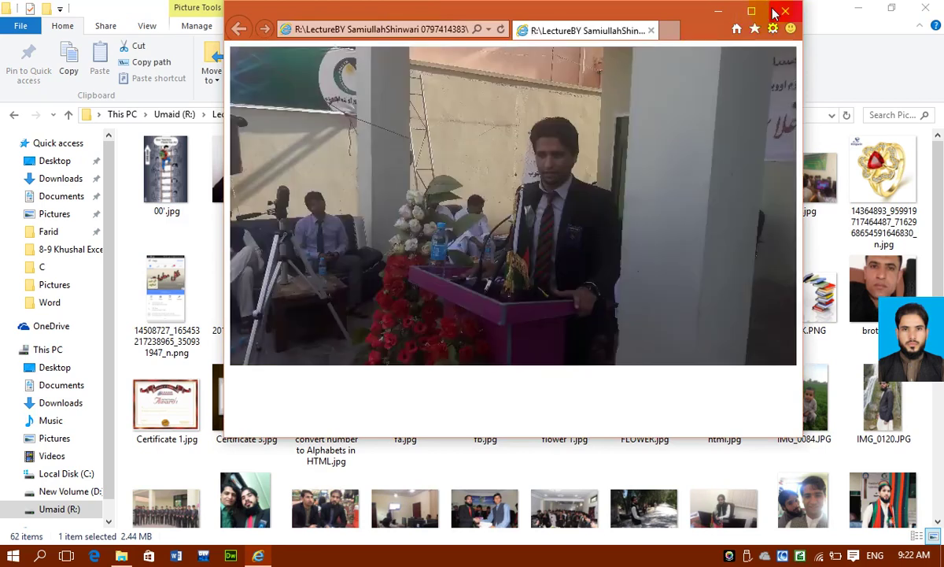
click(785, 11)
scroll(569, 491, down, 5)
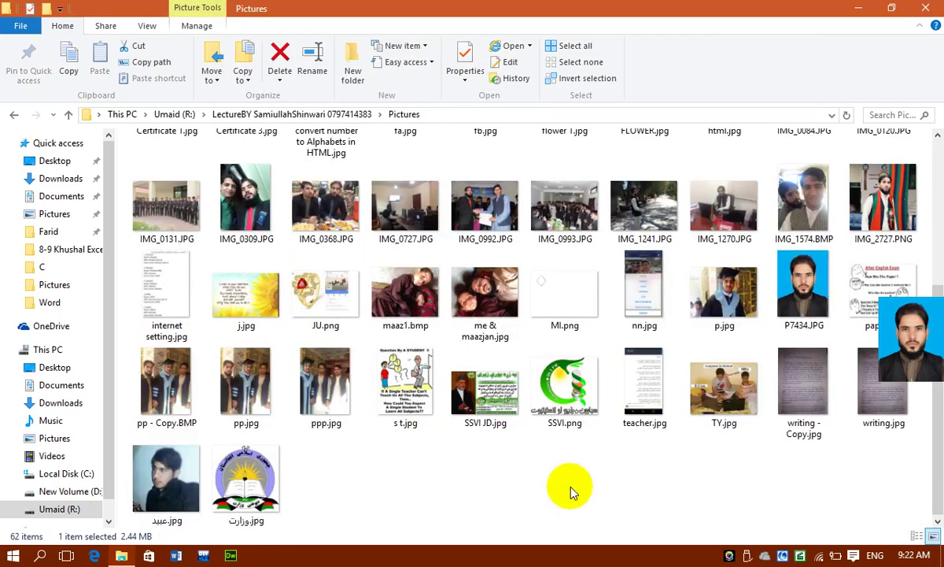
click(163, 482)
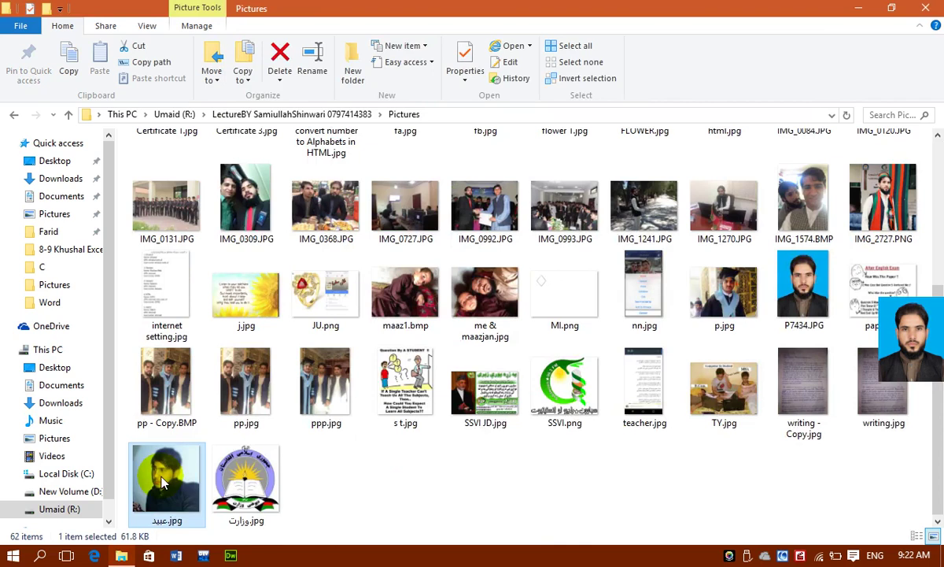
double_click(163, 482)
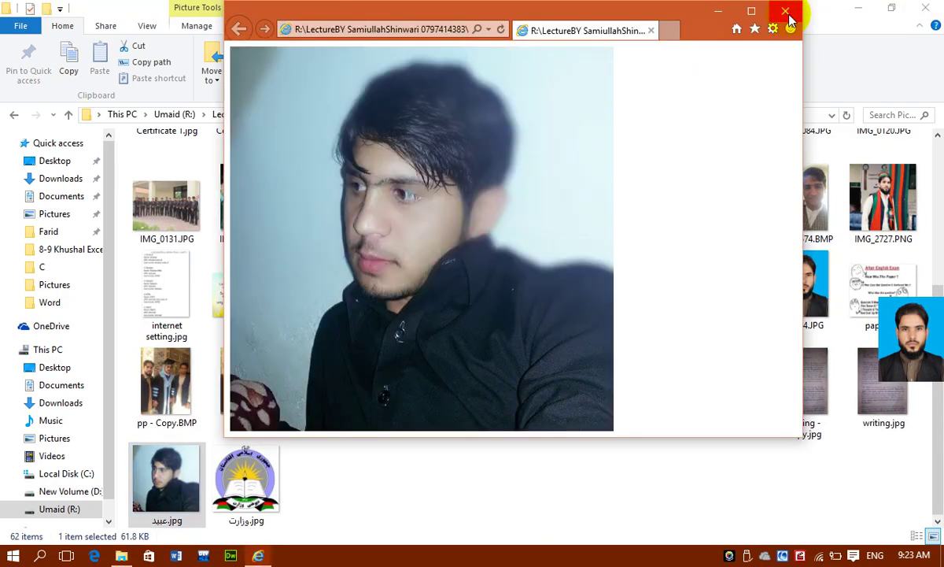
click(787, 13)
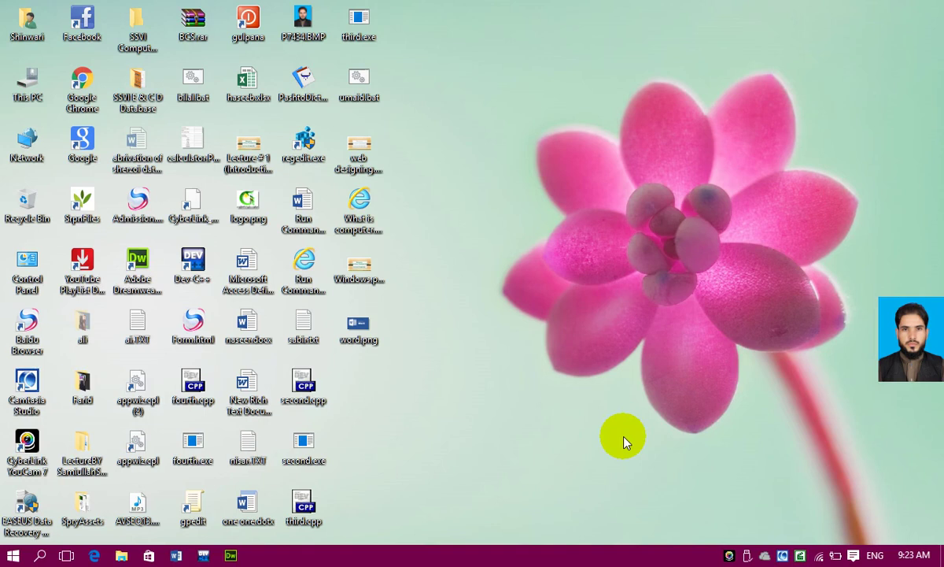
Open the Recent folder by running recent, delete all of its items and close the window
key(super+r)
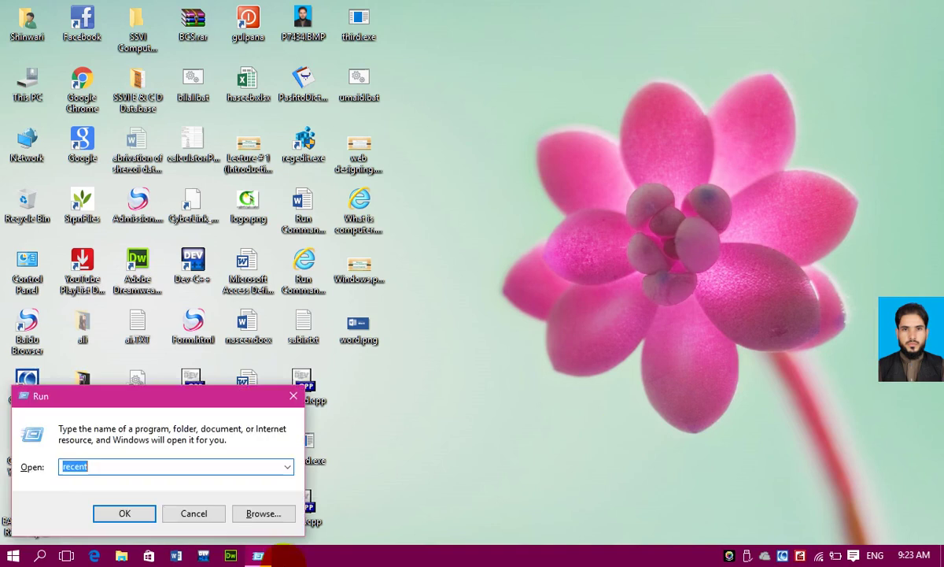
key(Escape)
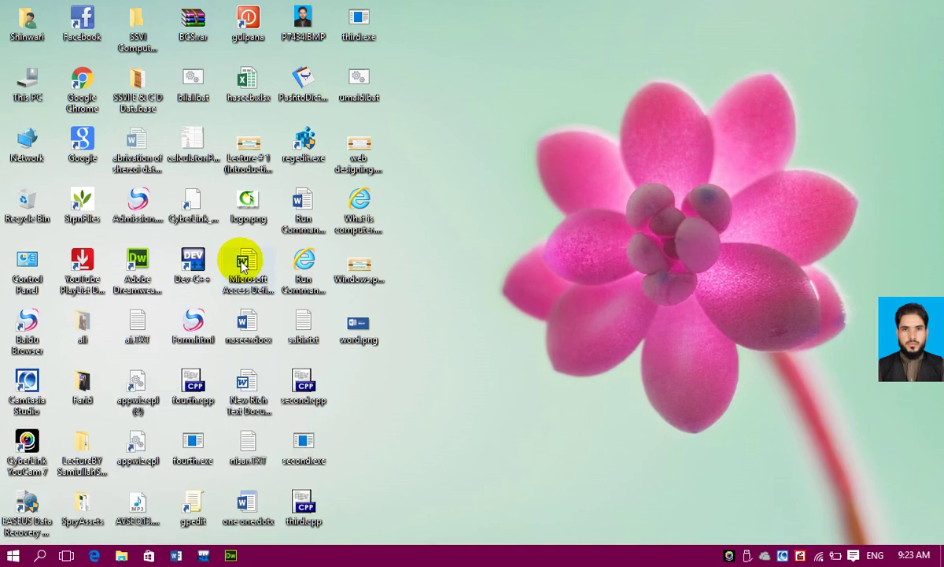
key(ctrl+a)
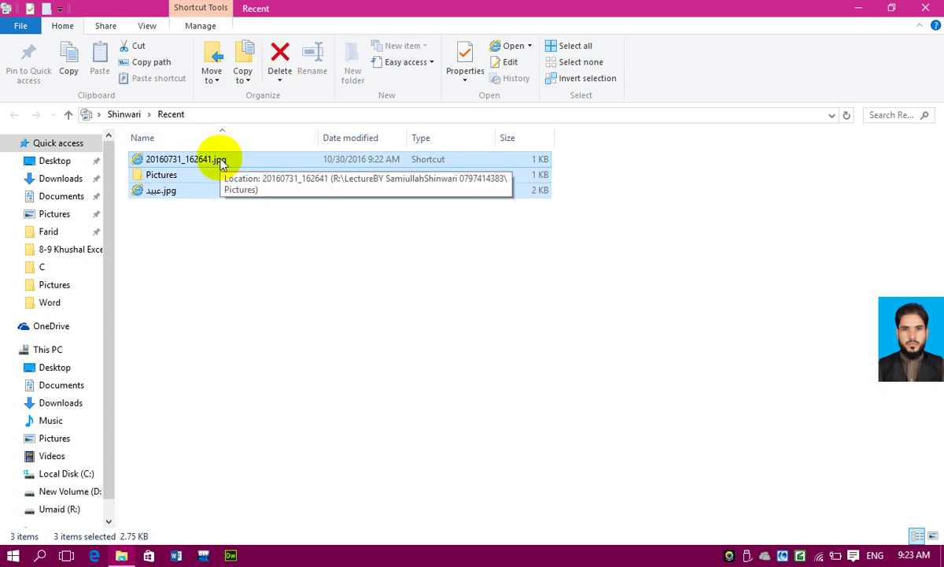
key(Delete)
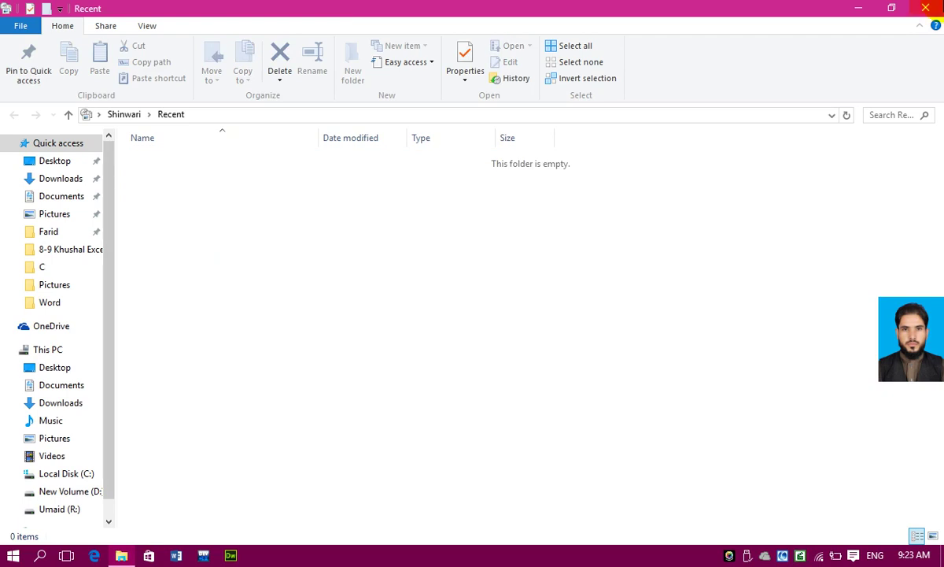
click(925, 8)
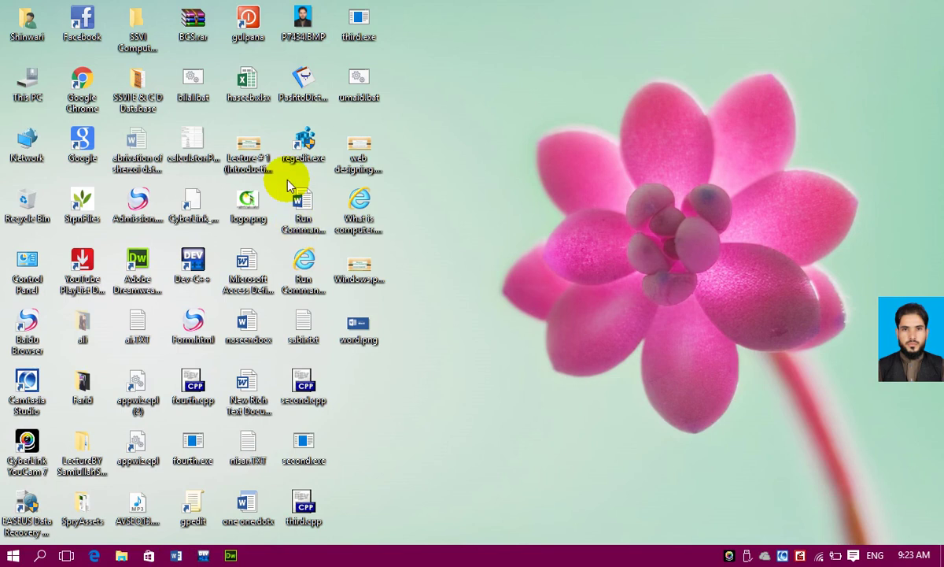
Open the Windows Temp folder by running temp
key(super+r)
text(temp)
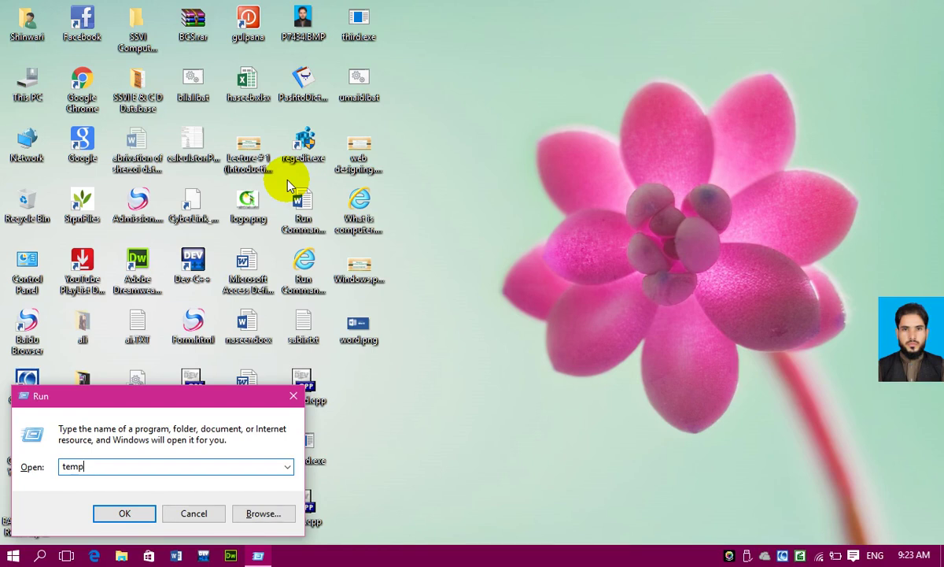
key(Return)
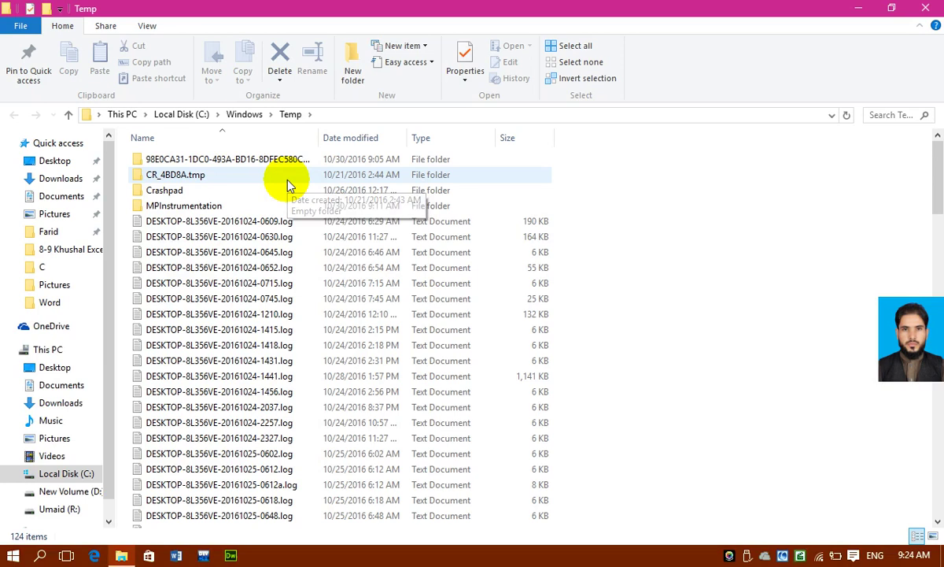
Permanently delete all items in the Windows Temp folder, continuing with administrator permission for all current items
key(Down)
key(Down)
key(Down)
key(Down)
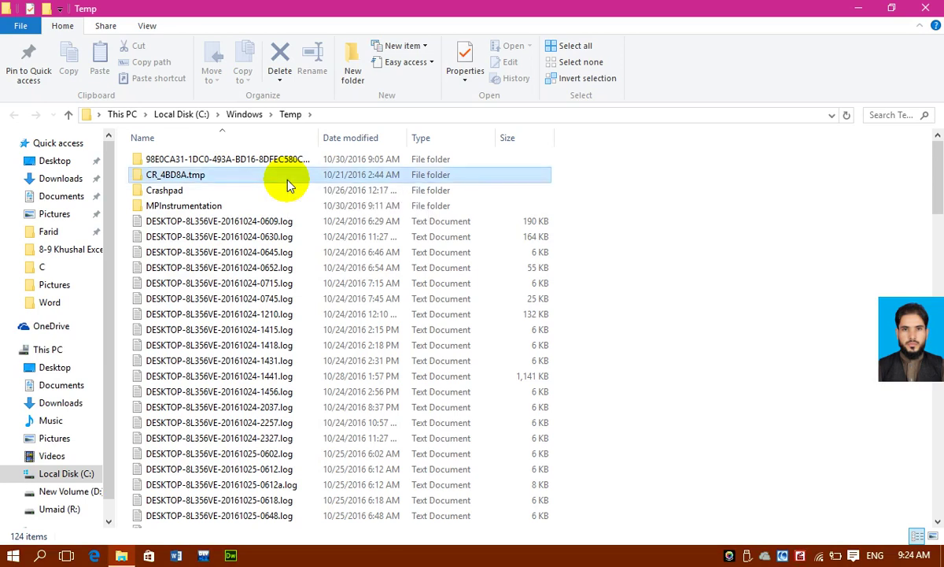
key(ctrl+a)
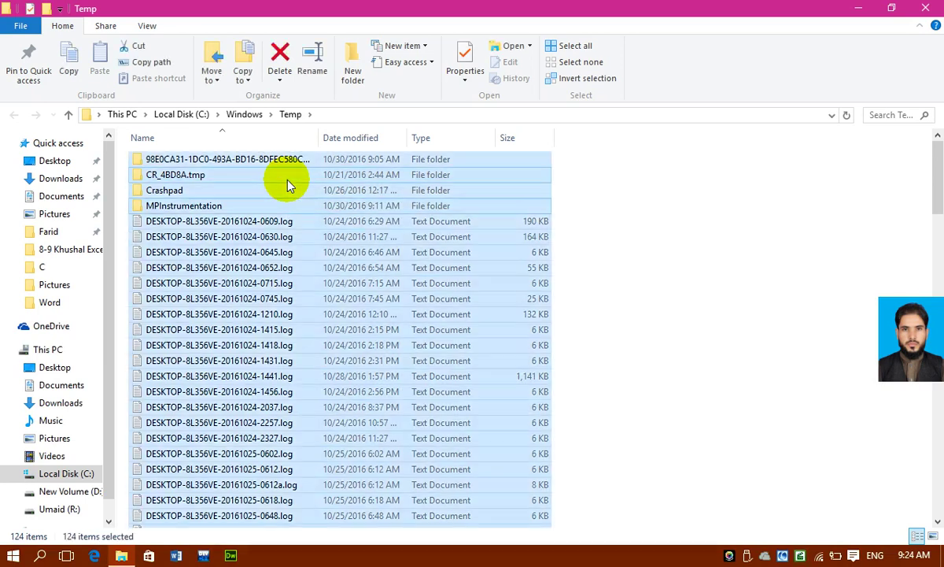
key(shift+Delete)
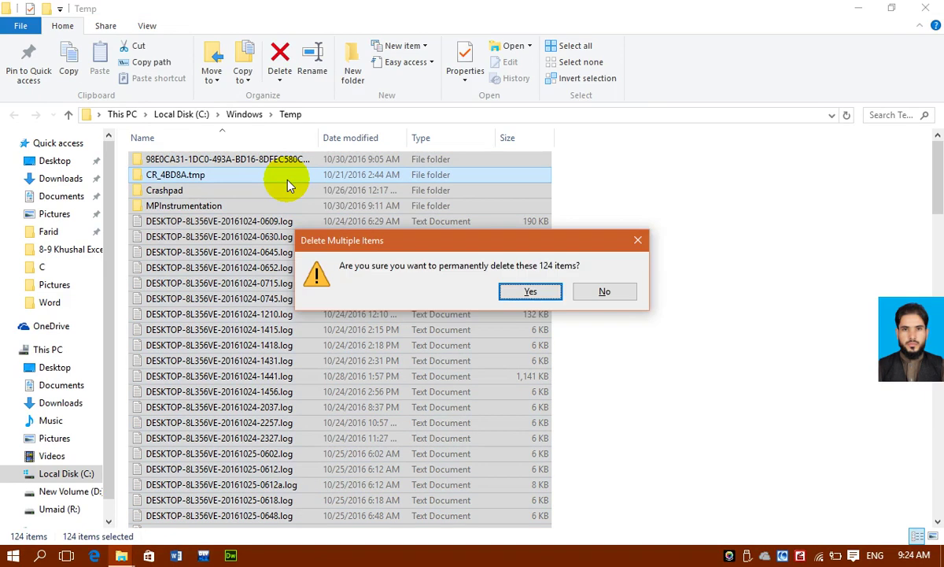
key(Return)
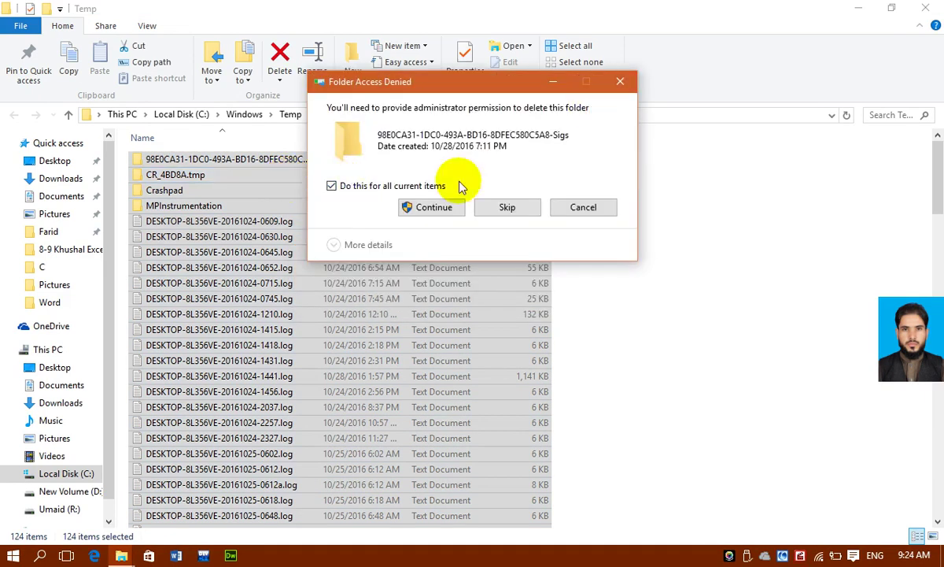
click(435, 207)
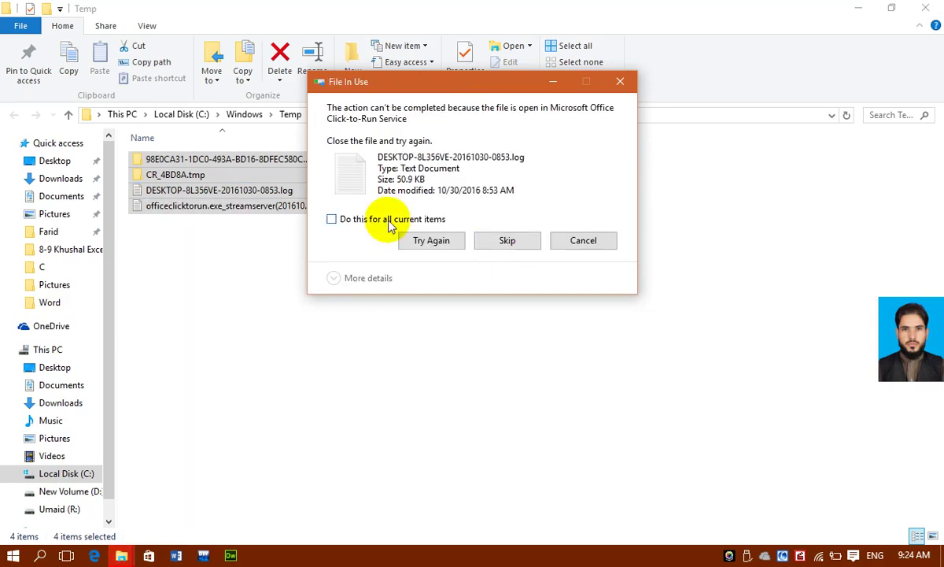
Retry deleting the files in use for all current items, cancel the remaining deletion and close the Temp window
click(391, 224)
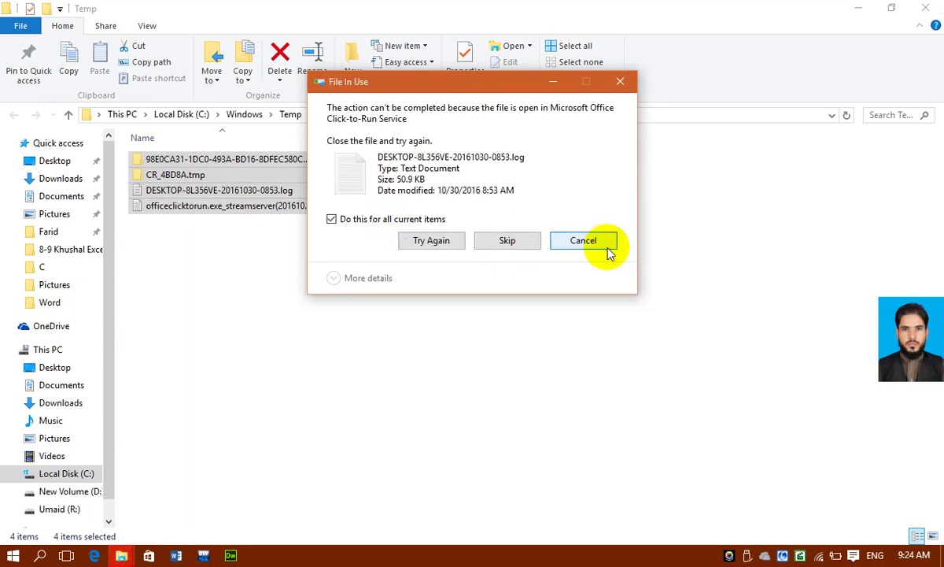
click(465, 240)
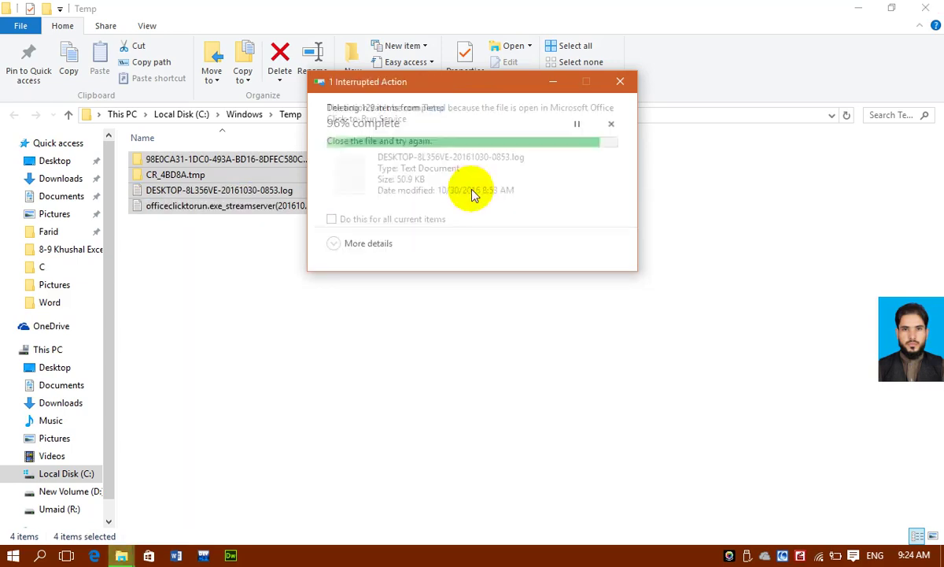
click(586, 244)
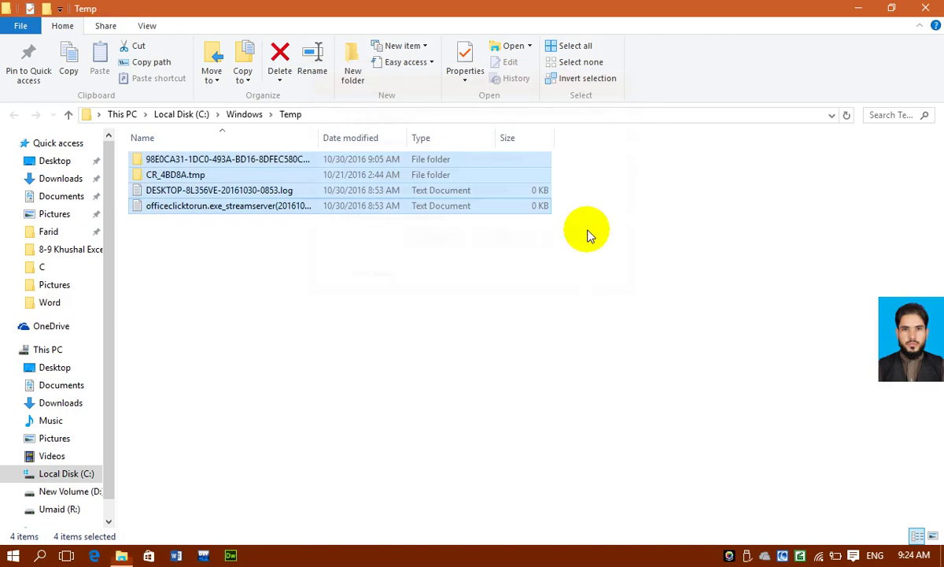
click(590, 234)
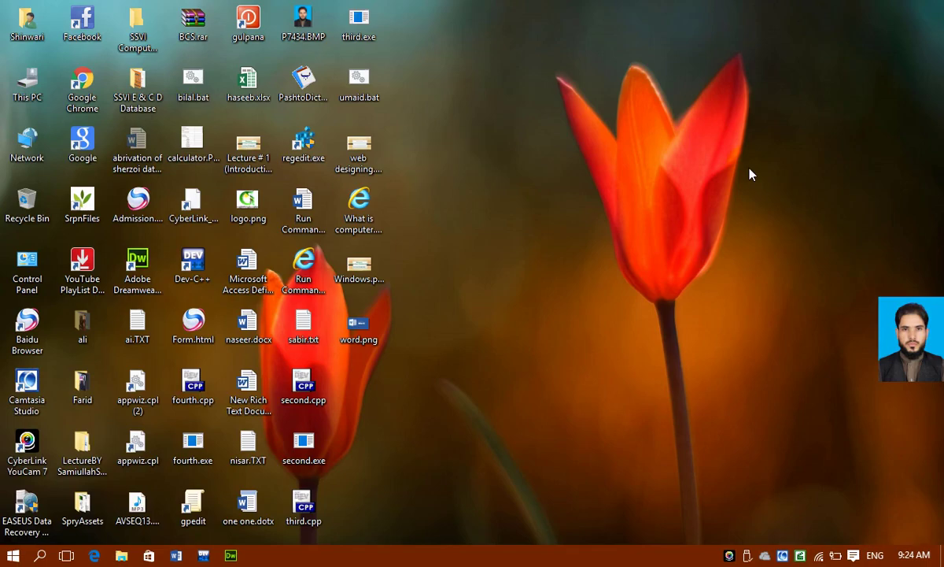
Open the user's own Temp folder by running %temp% and look through its contents
key(super+r)
text(temp)
key(Home)
text(%)
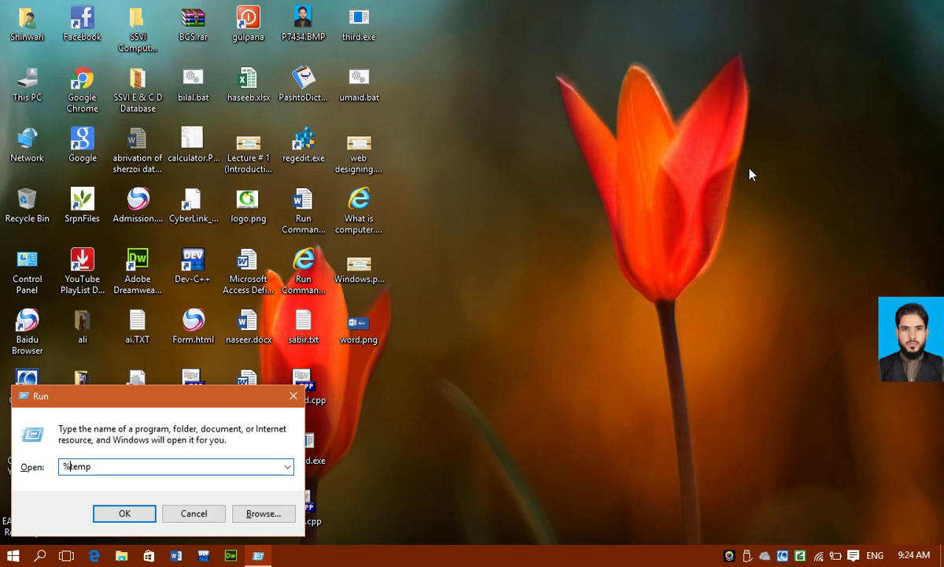
key(End)
text(%)
key(Left)
key(Left)
key(Left)
key(Left)
click(132, 512)
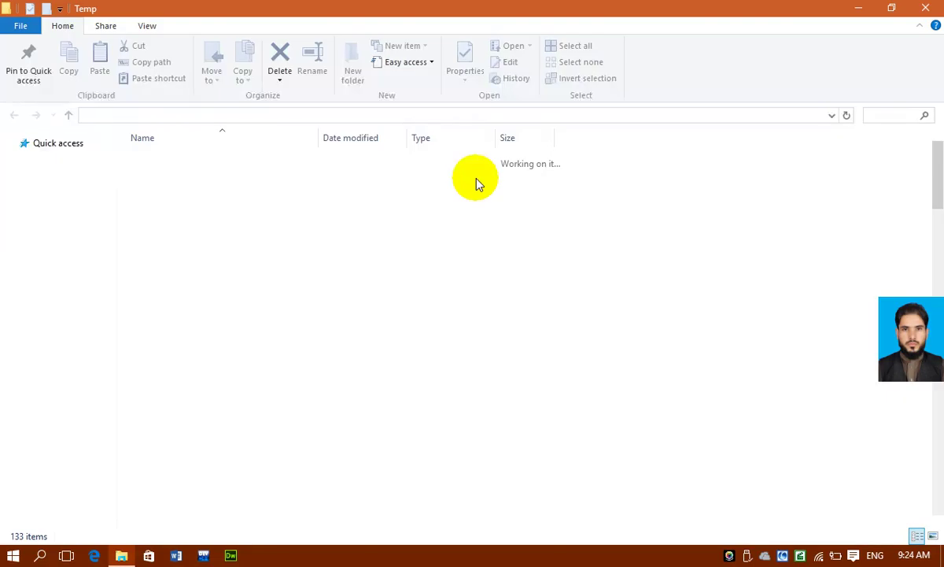
scroll(373, 323, down, 5)
scroll(373, 325, down, 5)
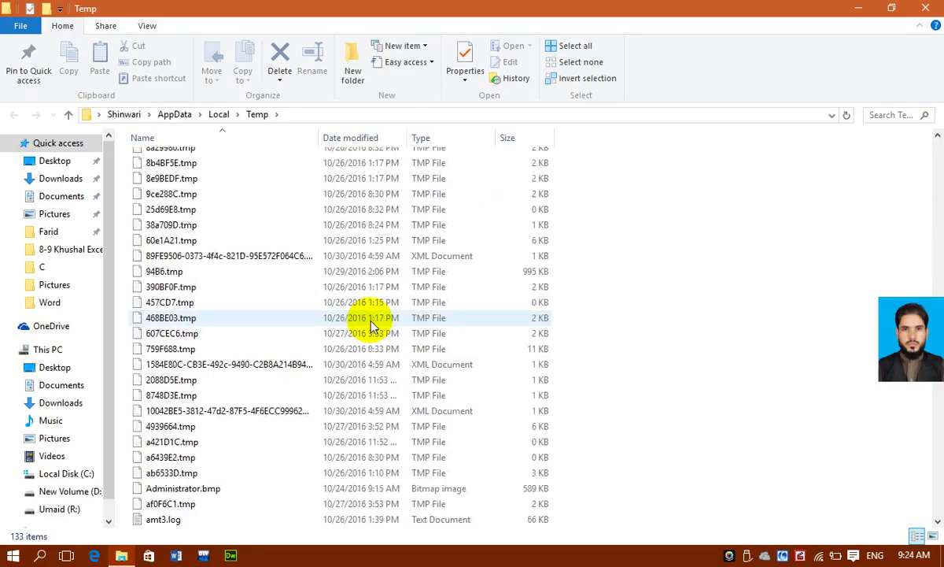
scroll(373, 325, up, 10)
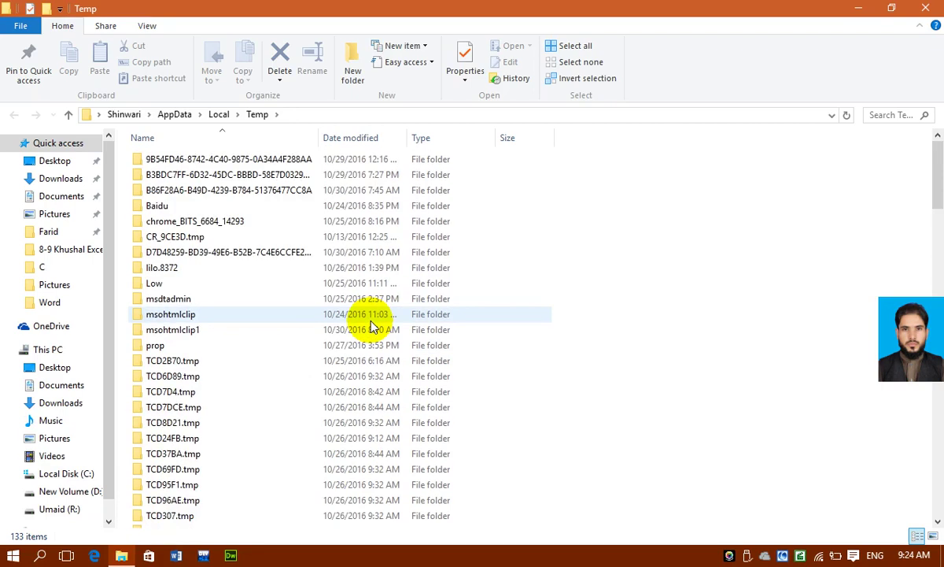
key(super+r)
key(Down)
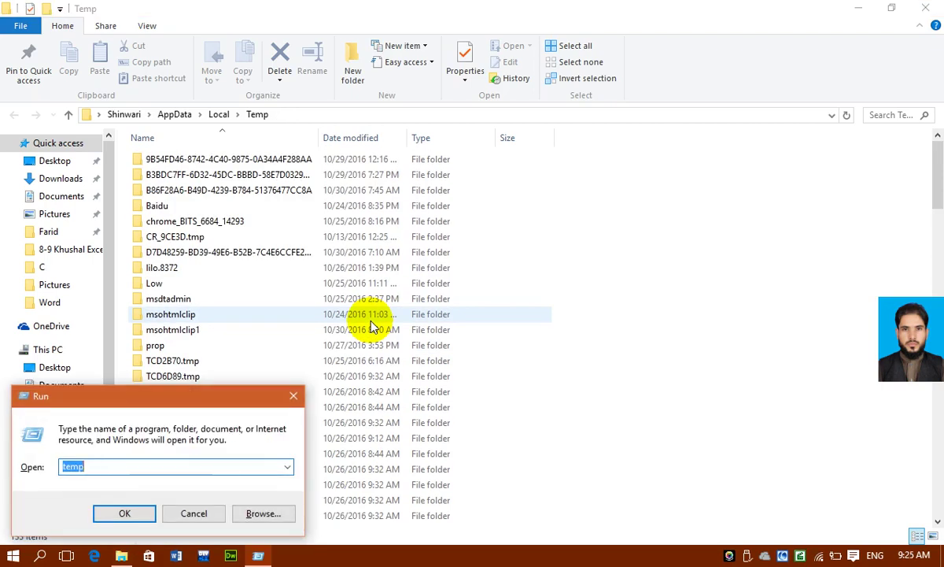
key(Up)
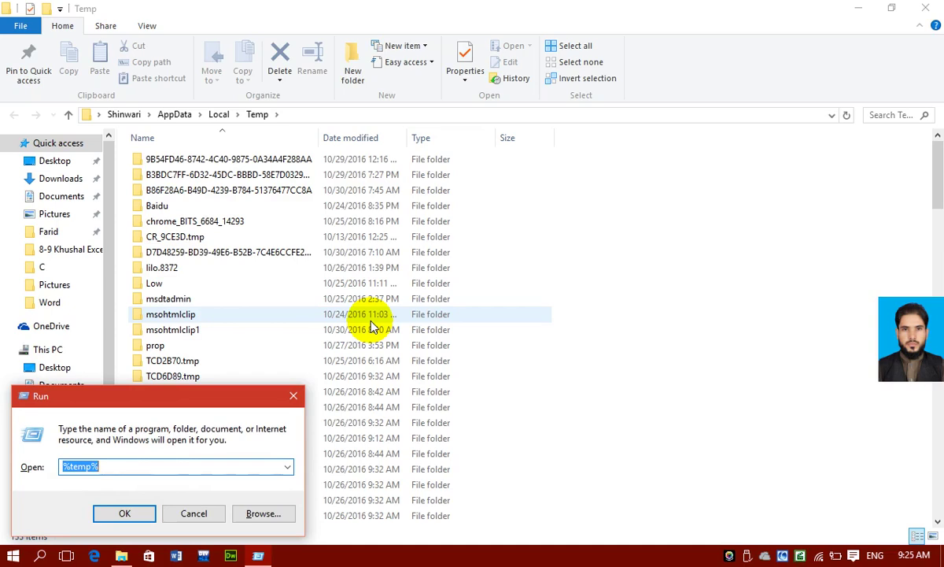
text(temp)
key(ctrl+z)
key(Escape)
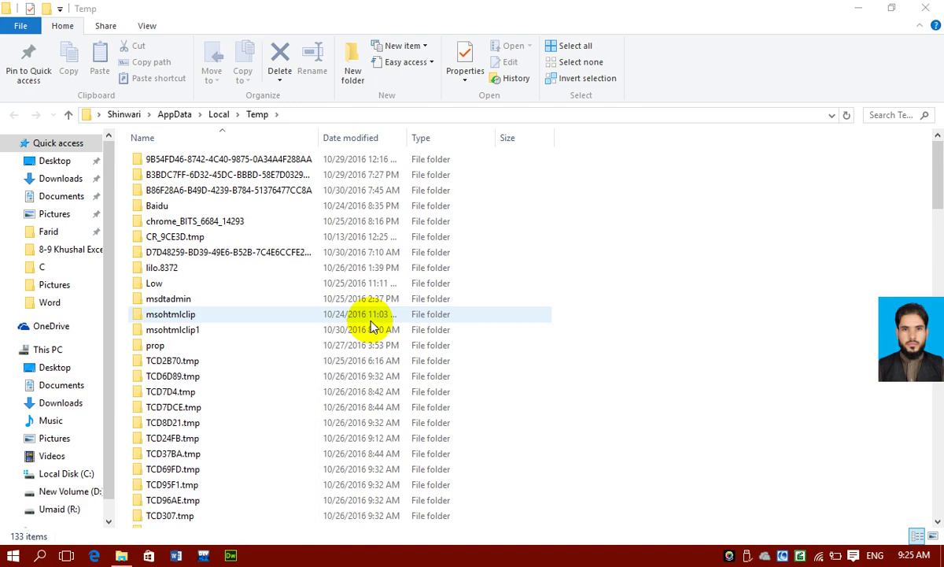
Permanently delete all items in the user's Temp folder with administrator permission, cancelling at the file in use, and close the window
click(425, 256)
key(ctrl+a)
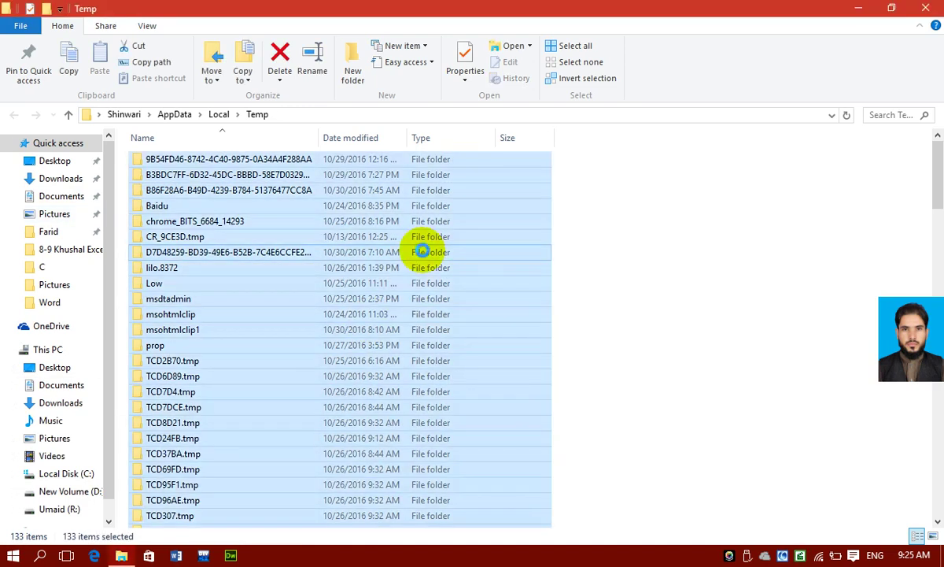
key(shift+Delete)
key(Return)
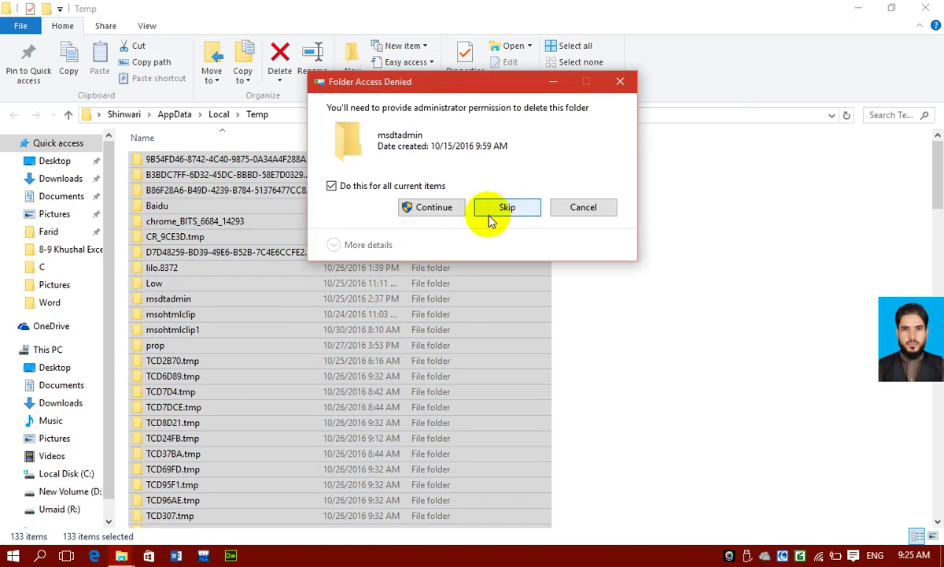
click(416, 207)
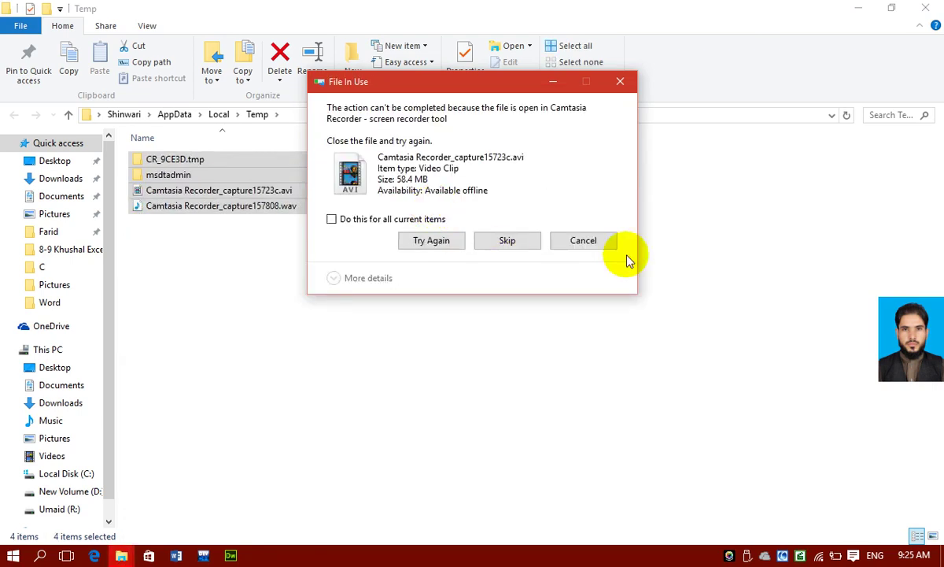
click(583, 244)
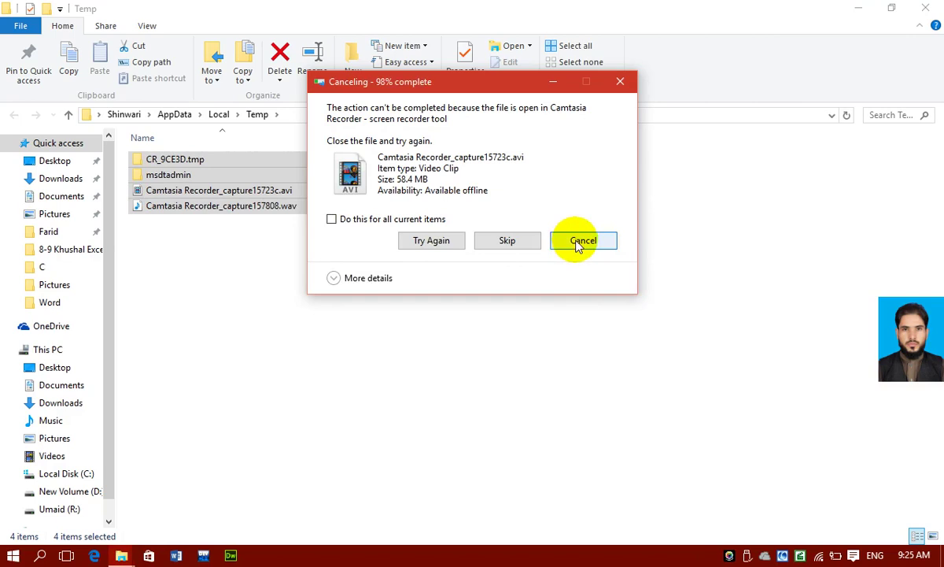
click(926, 7)
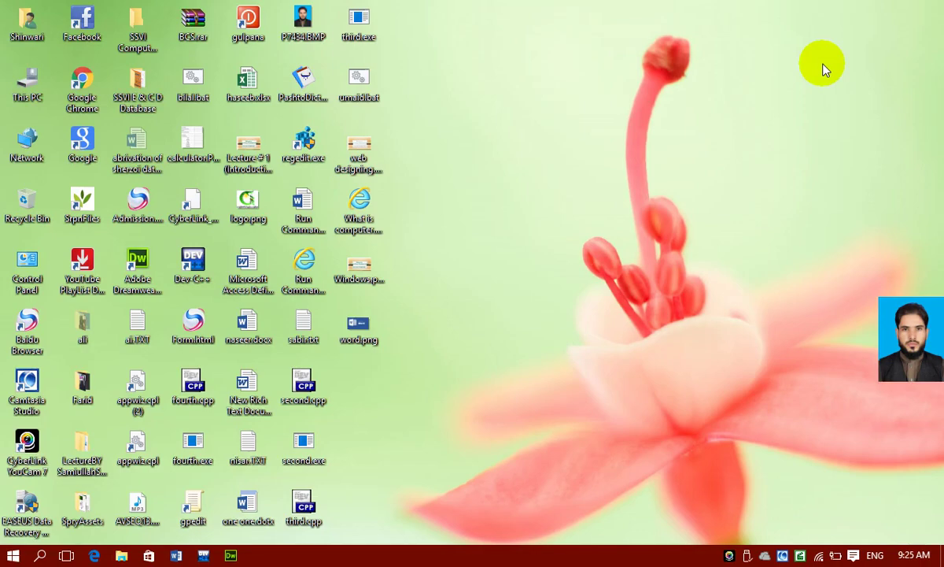
key(super+r)
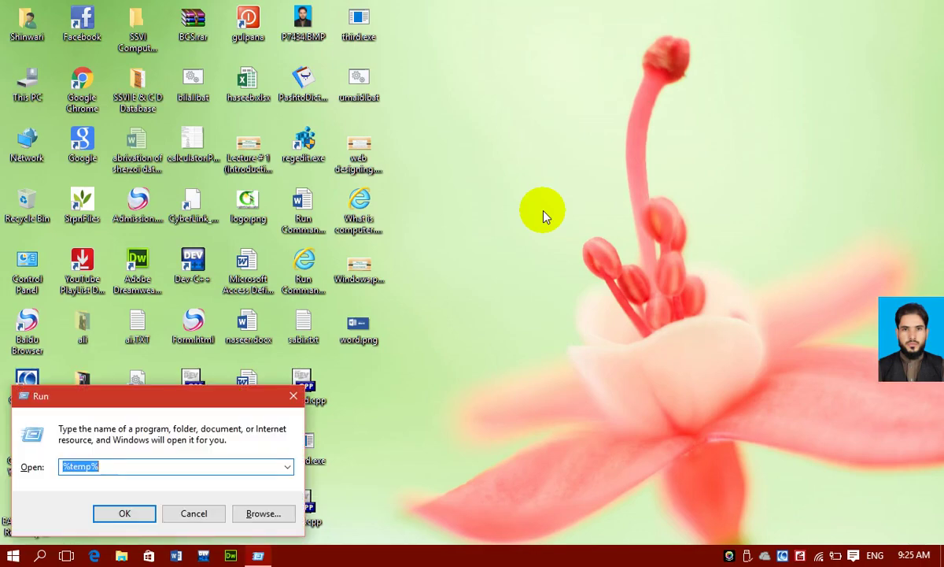
key(Down)
key(Down)
key(Down)
key(Down)
key(Down)
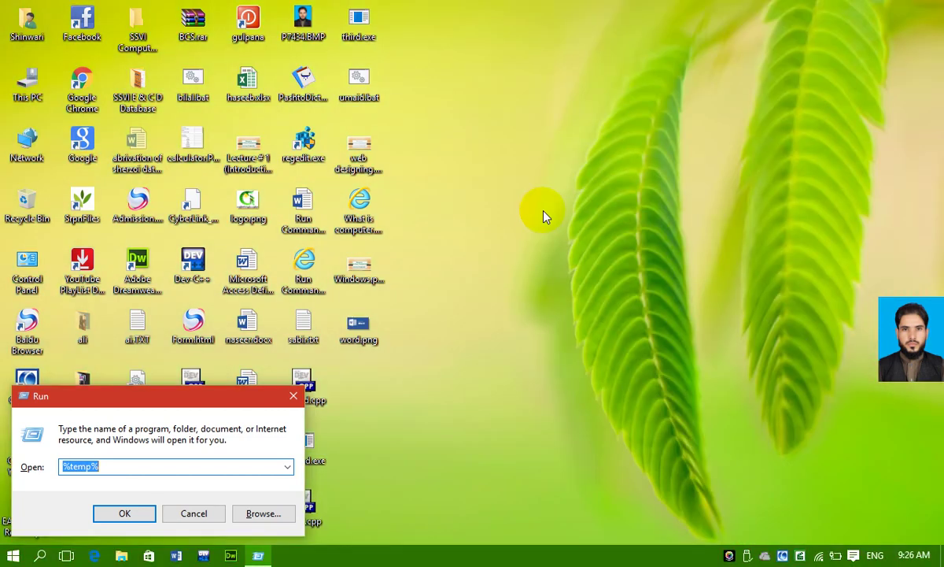
key(Return)
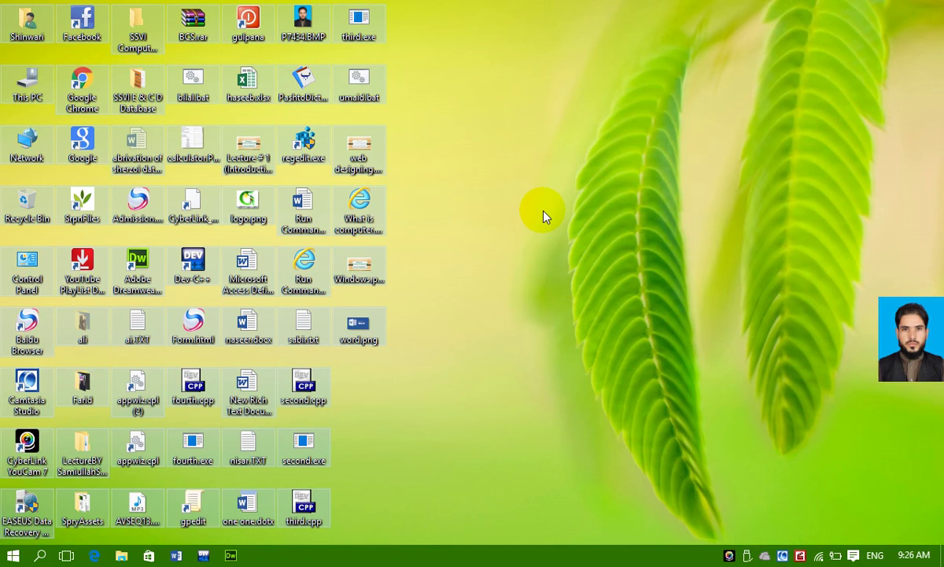
Open the On-Screen Keyboard by running osk and move it toward the middle of the desktop
key(super+r)
text(osk)
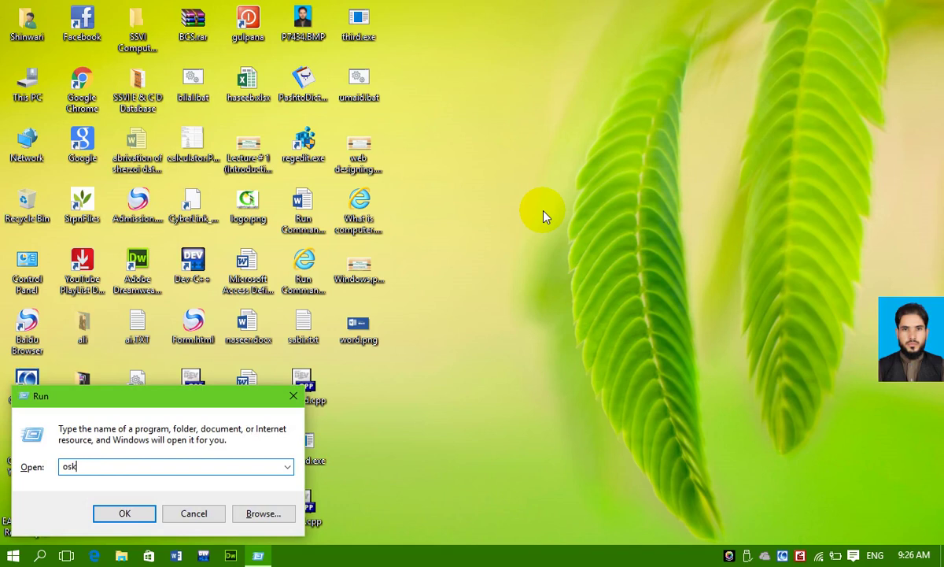
key(Return)
key(ctrl+a)
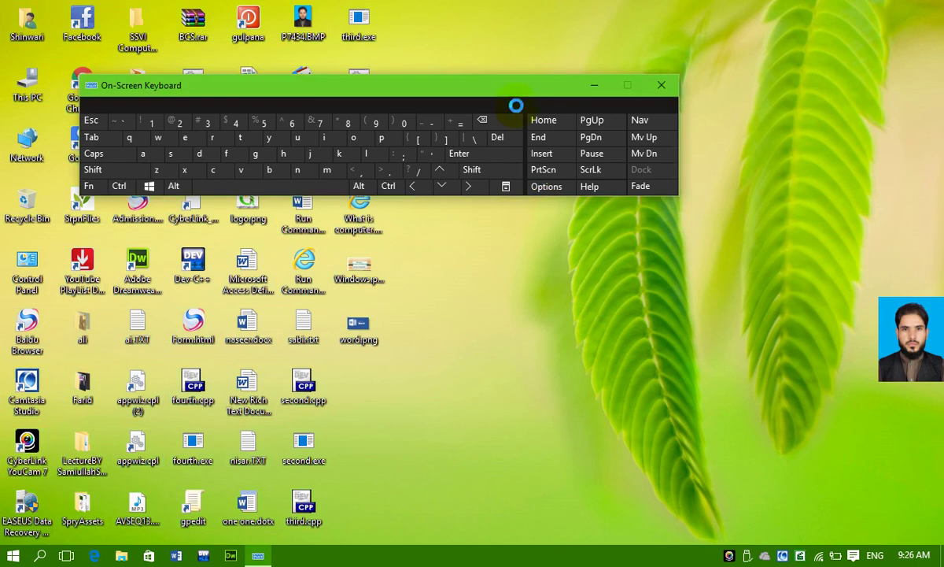
drag(485, 87, 664, 133)
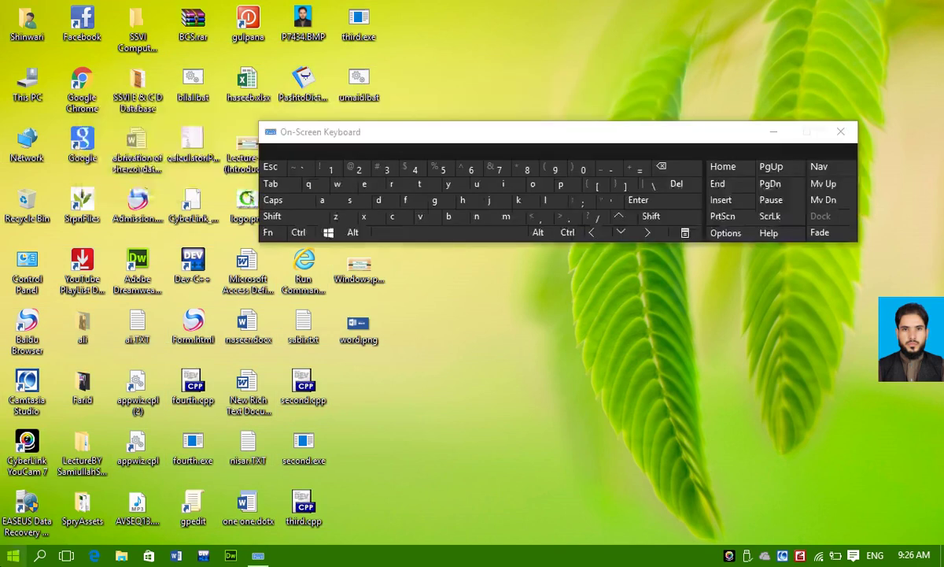
Reopen the Run dialog, move the On-Screen Keyboard down to just above it, and dismiss the dialog
right_click(12, 555)
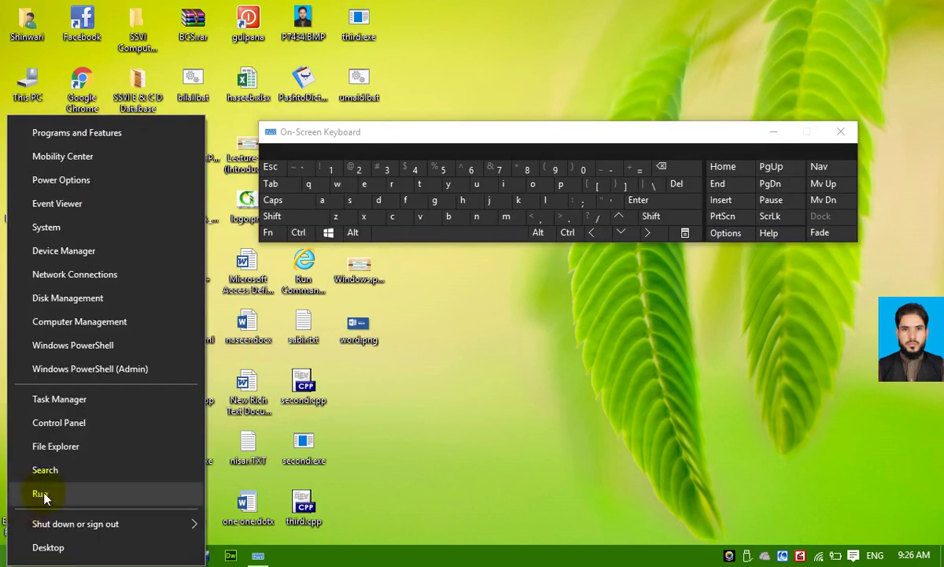
click(31, 495)
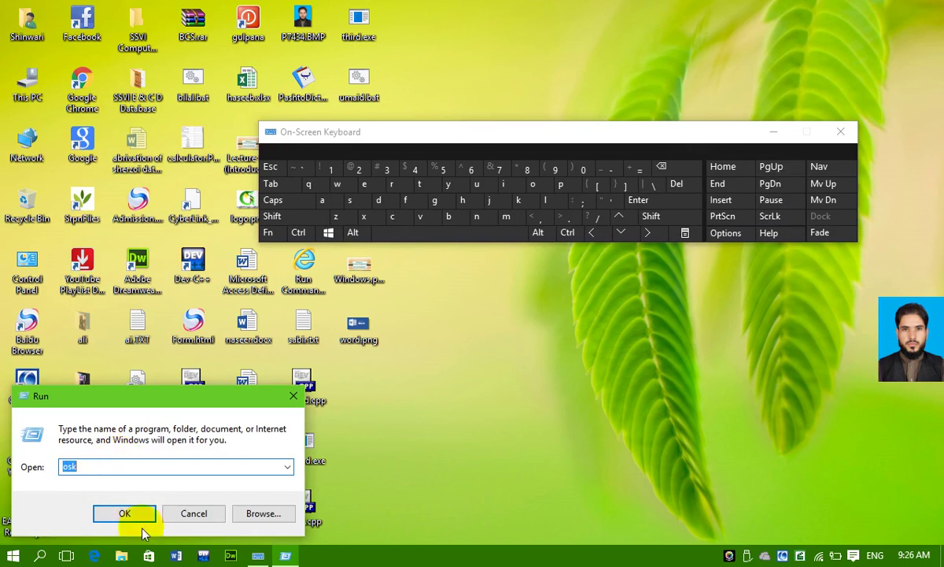
click(354, 139)
drag(354, 139, 281, 277)
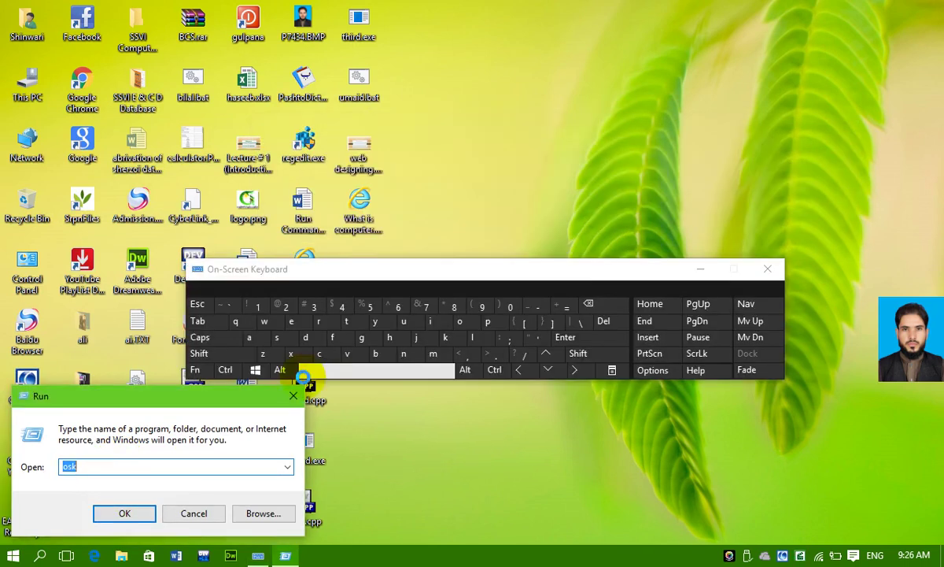
click(303, 399)
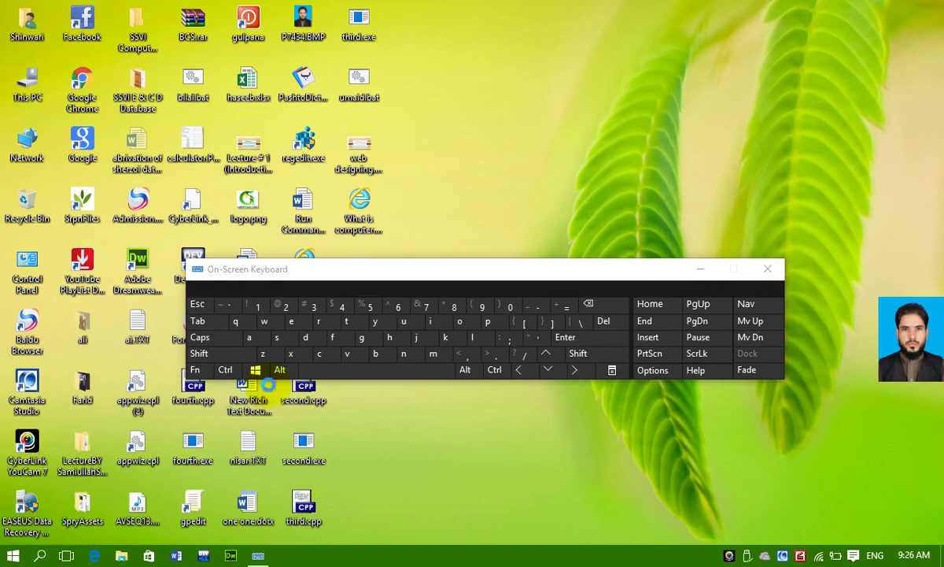
Open ai.TXT from the desktop in Notepad, maximize its window and view the text cut off at the side
double_click(136, 325)
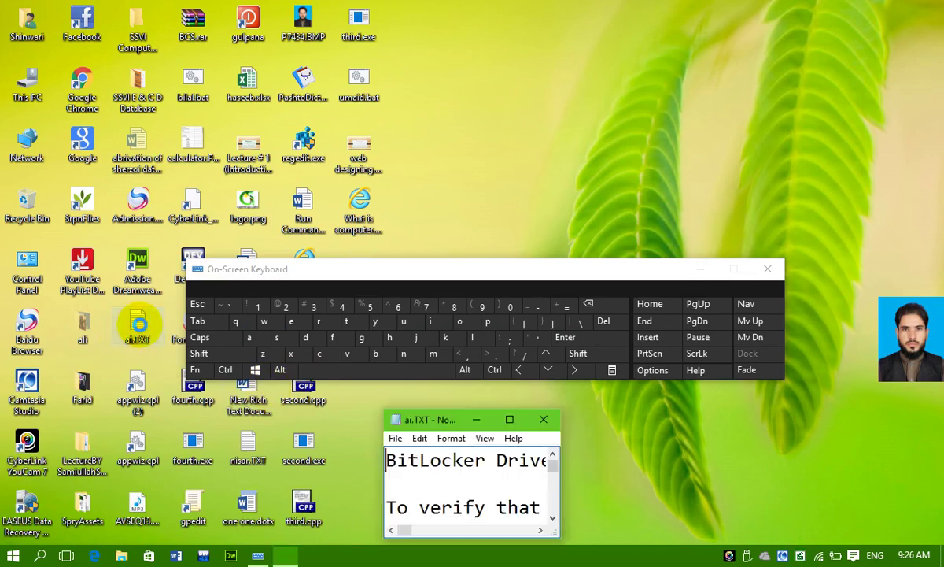
click(509, 419)
click(932, 413)
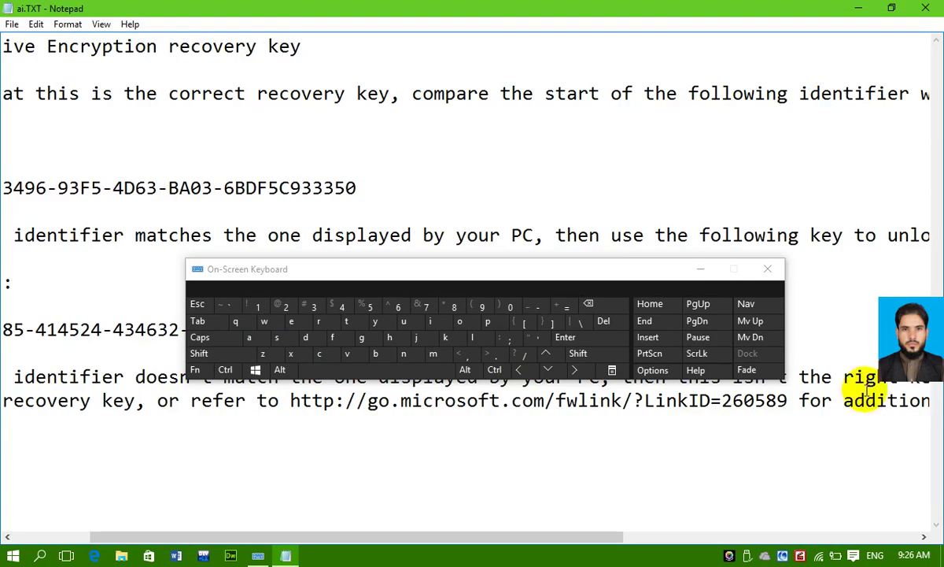
Insert seven blank lines below the "Identifier:" line using the On-Screen Keyboard
click(398, 128)
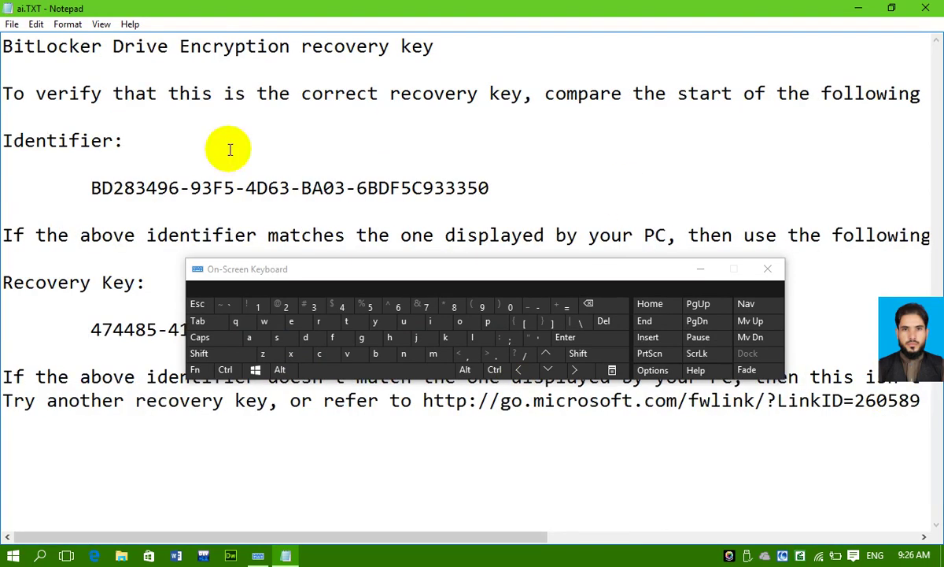
click(600, 343)
click(601, 343)
click(601, 343)
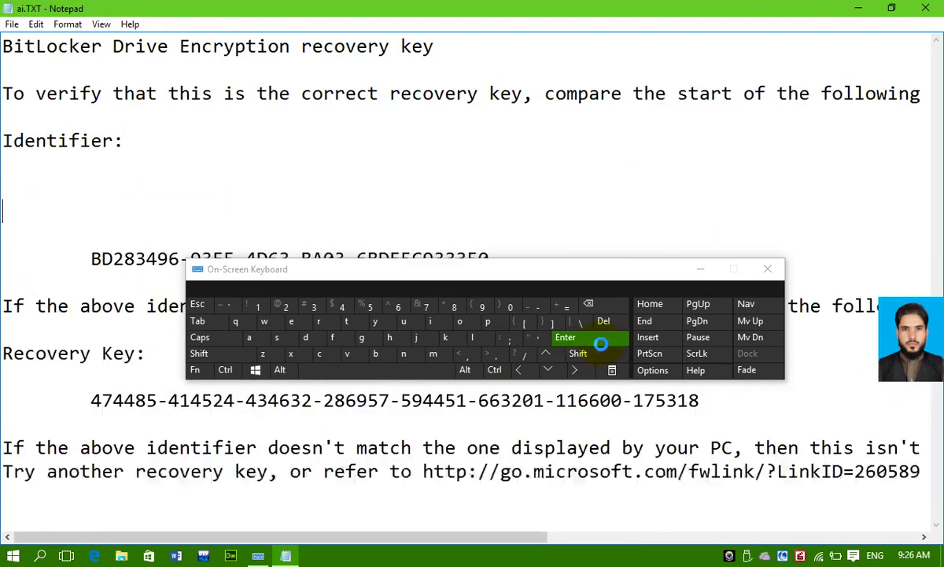
click(600, 344)
click(601, 343)
click(600, 343)
click(600, 343)
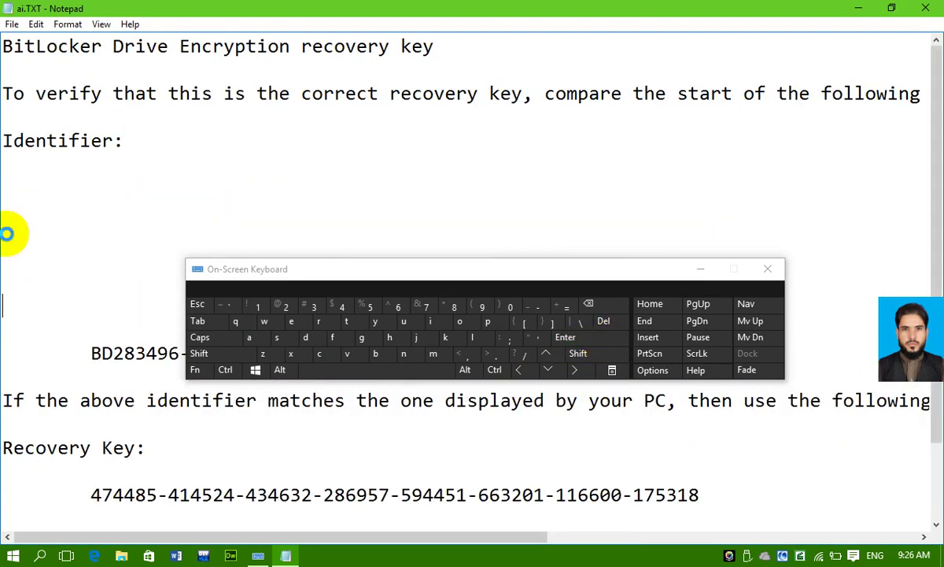
Enter an indented "welcome" in the blank area below "Identifier:" with the On-Screen Keyboard, using its word suggestions, and close the keyboard
click(7, 232)
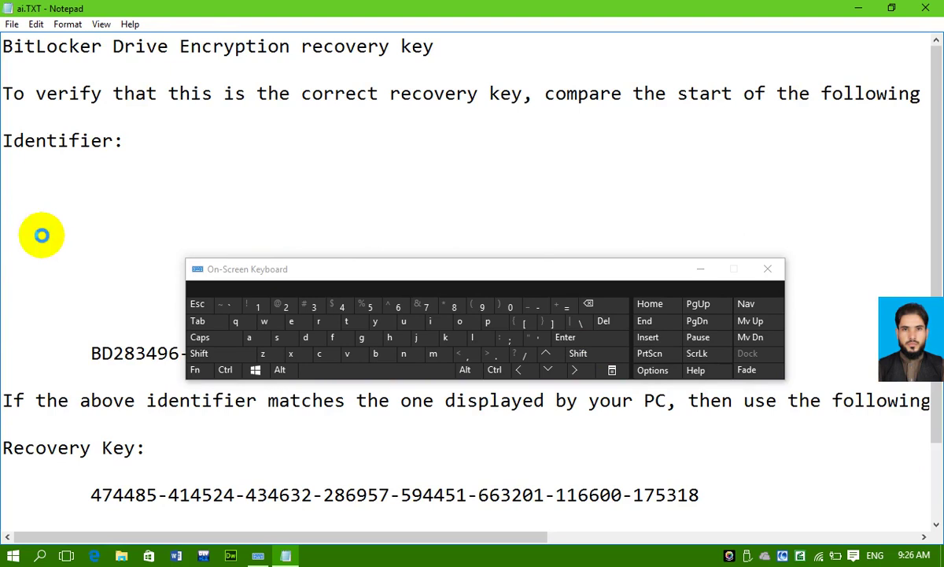
click(358, 364)
click(265, 321)
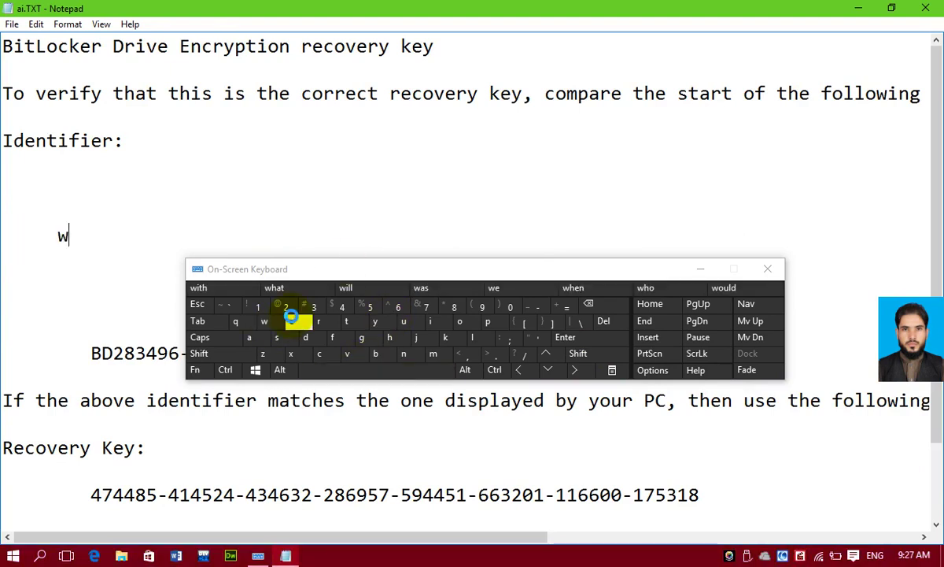
click(291, 321)
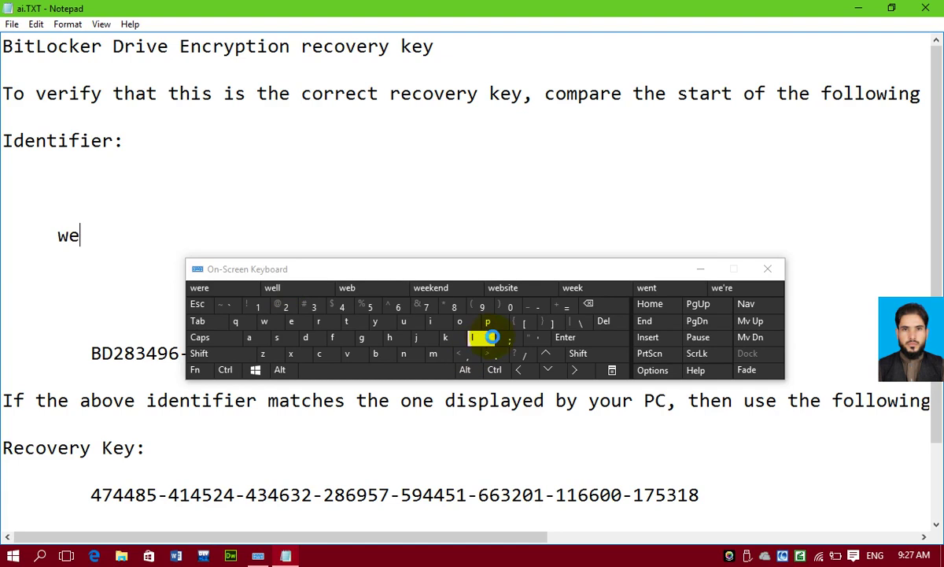
click(487, 337)
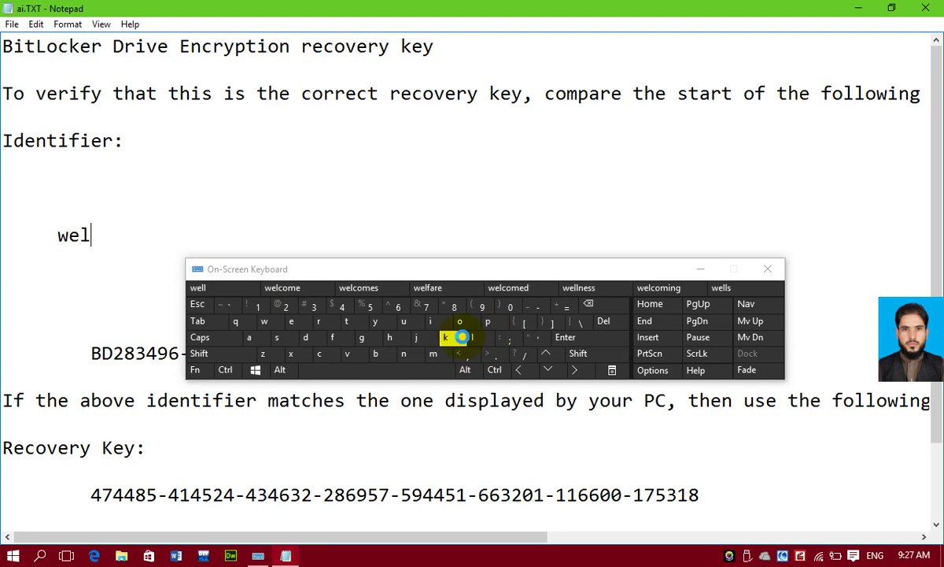
click(519, 287)
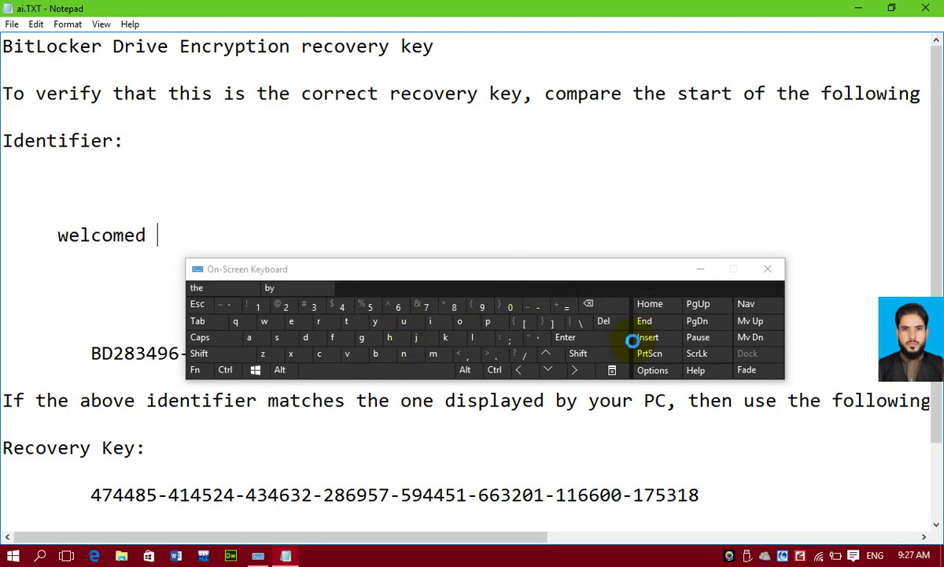
click(608, 301)
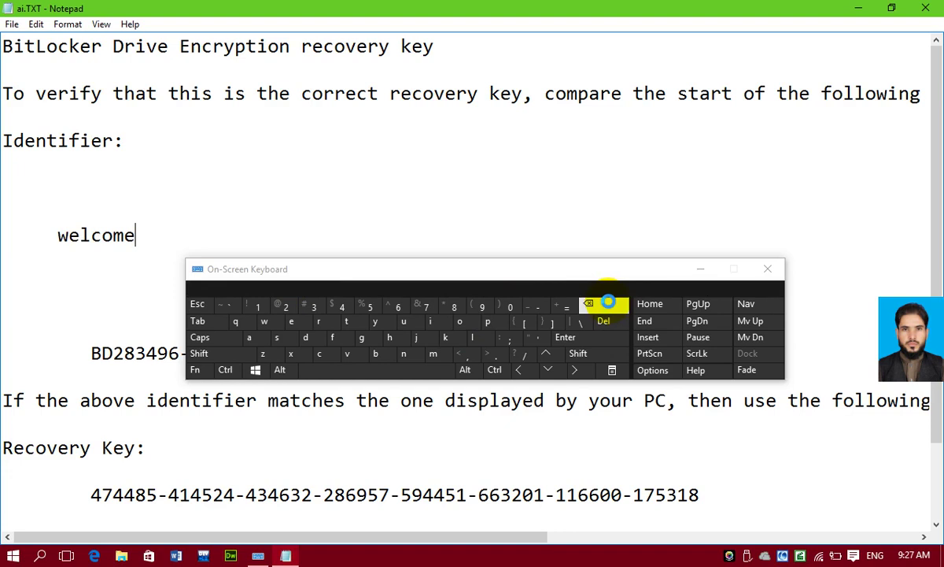
click(347, 373)
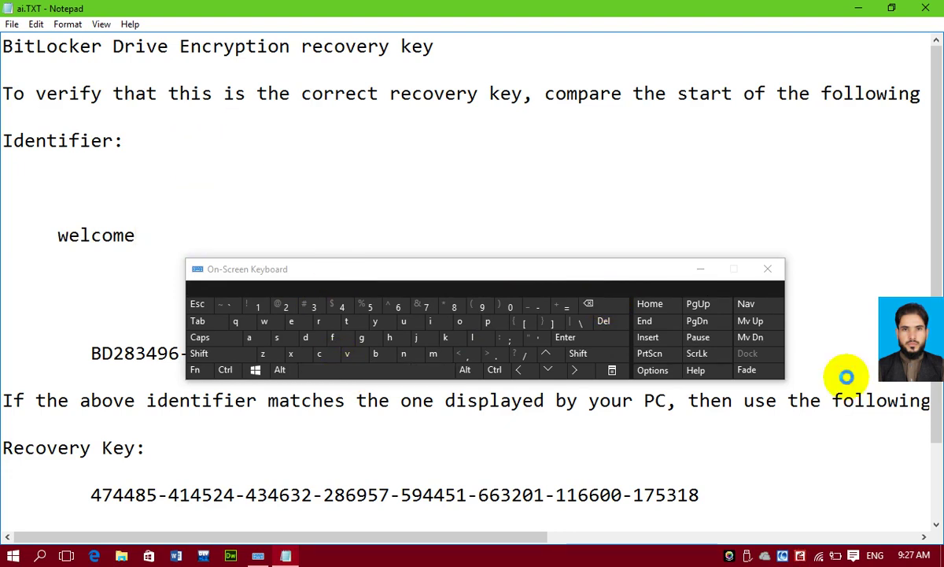
click(768, 269)
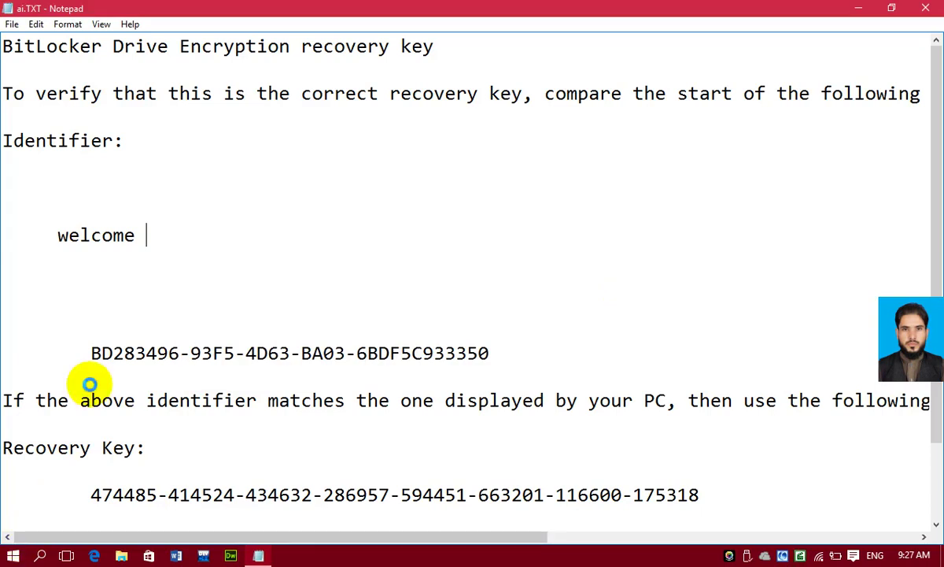
Open Calculator by running calc from the Run dialog
key(super+r)
text(ca)
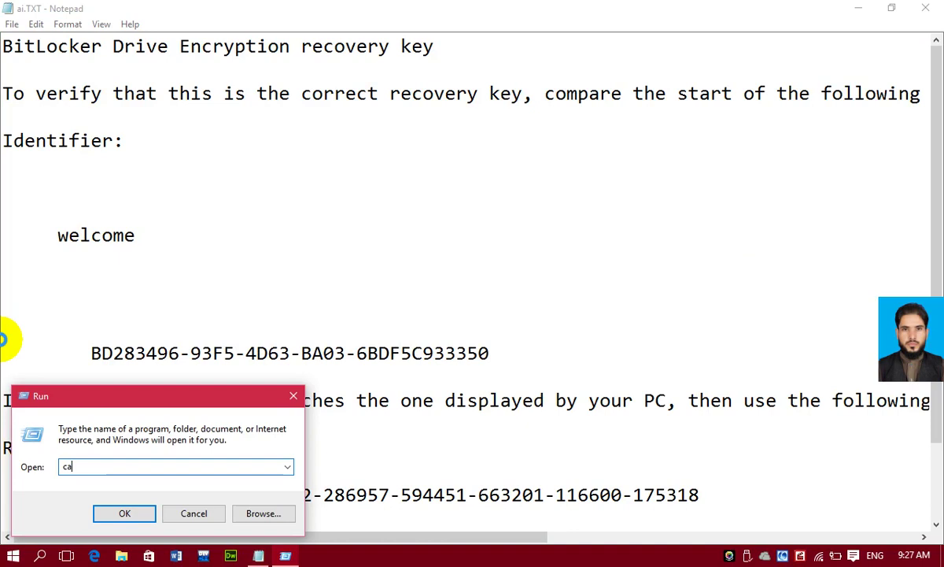
text(lc)
key(Return)
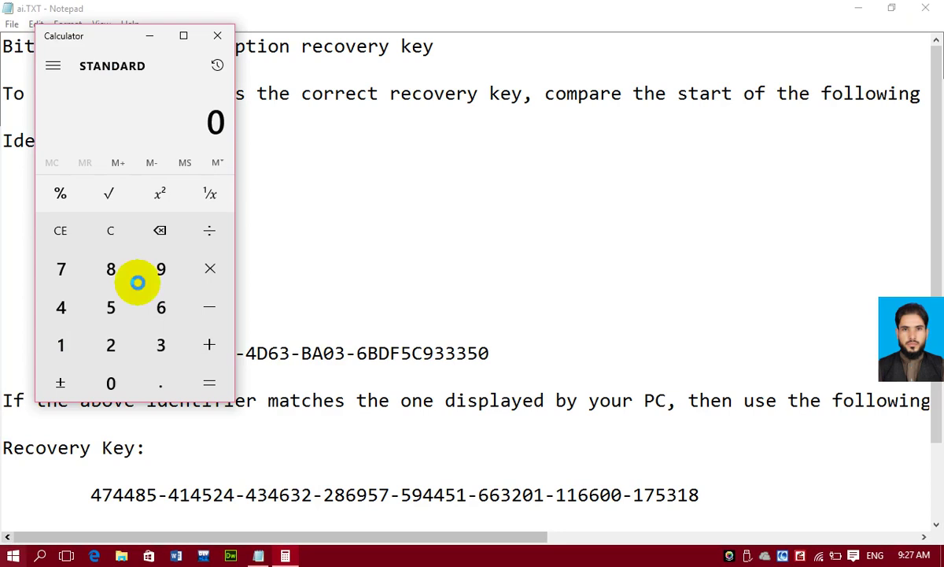
Calculate 80 + 2 in Calculator
click(122, 265)
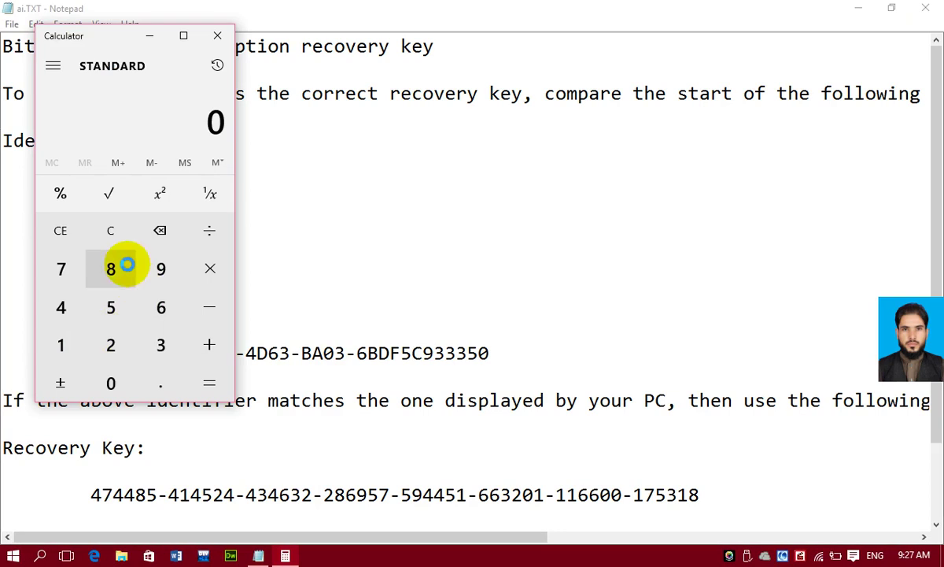
click(111, 384)
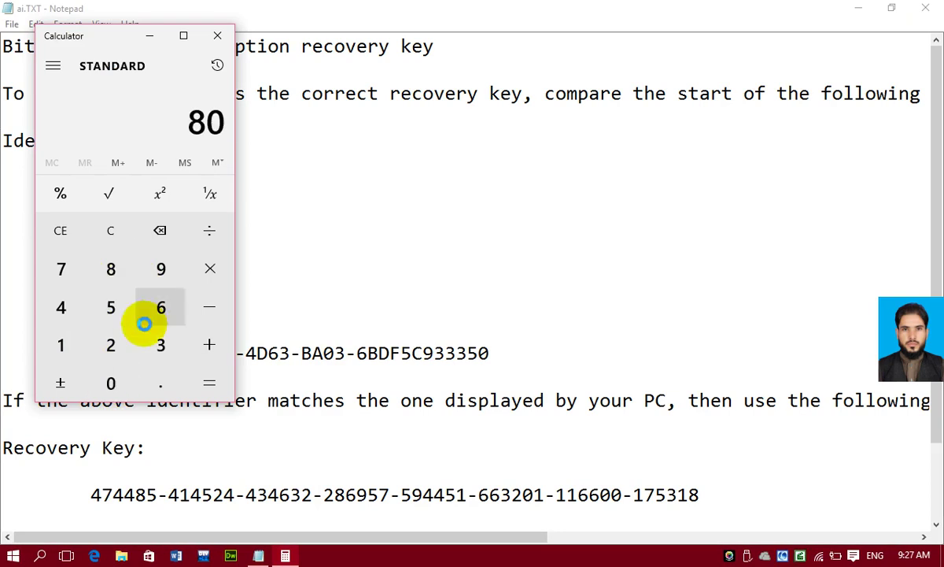
click(196, 346)
click(113, 344)
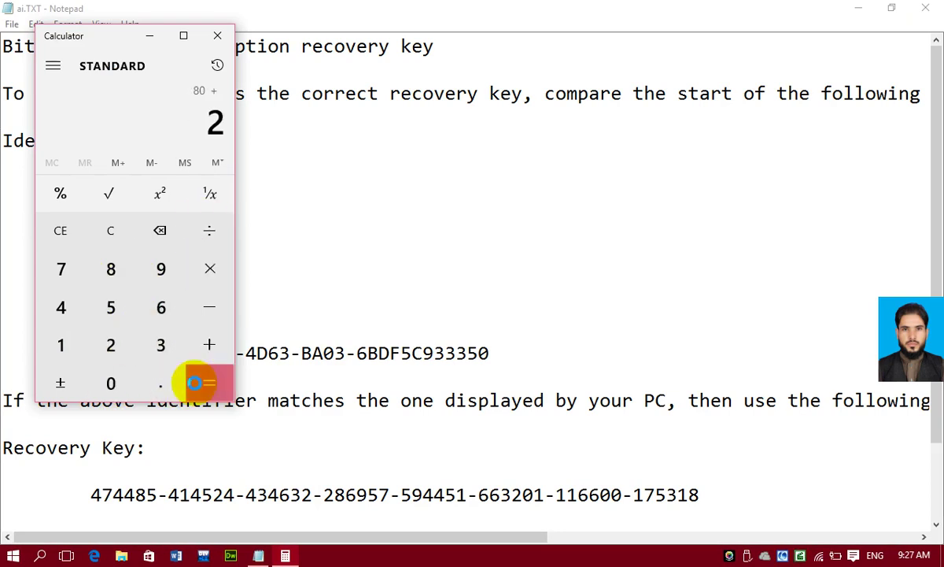
click(205, 382)
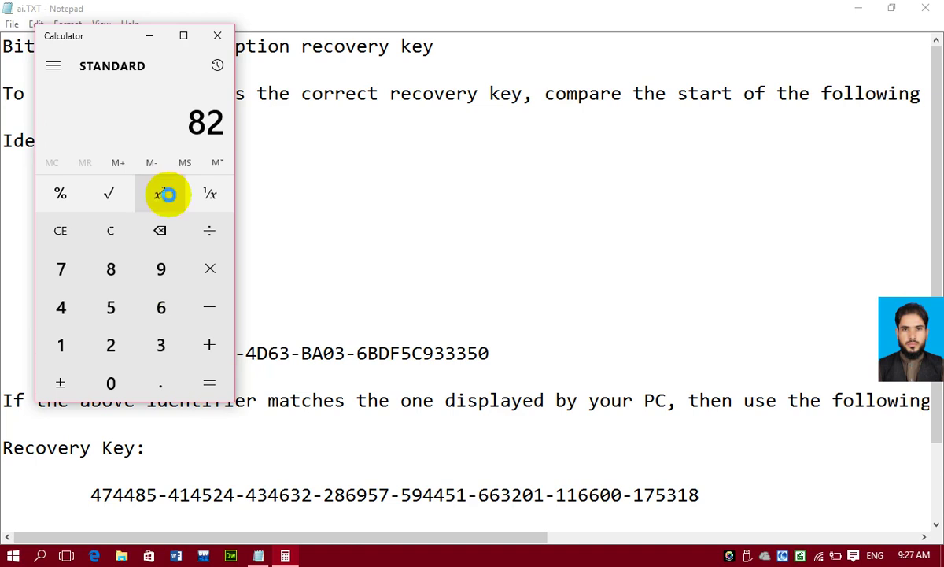
Begin a subtraction from the result, clear the entry and close Calculator
click(210, 295)
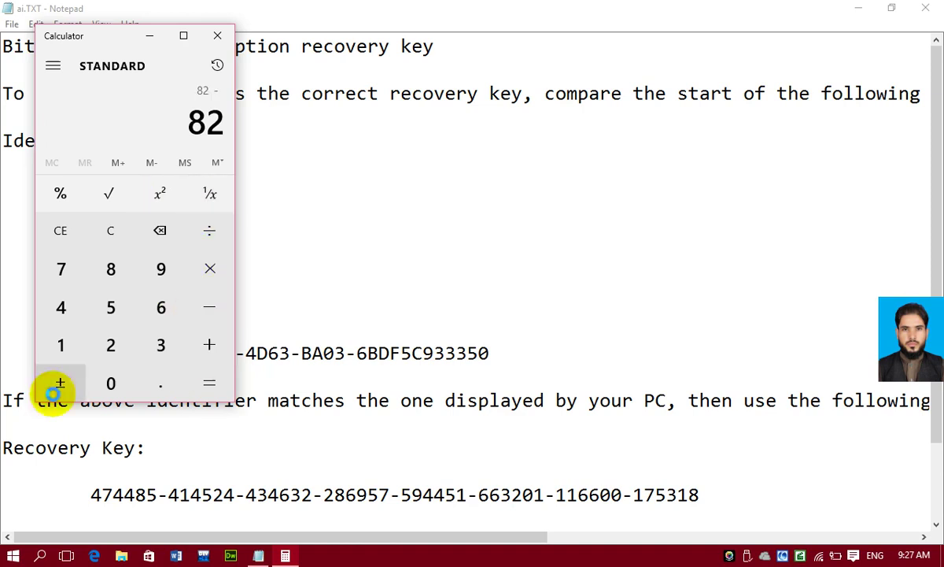
click(59, 231)
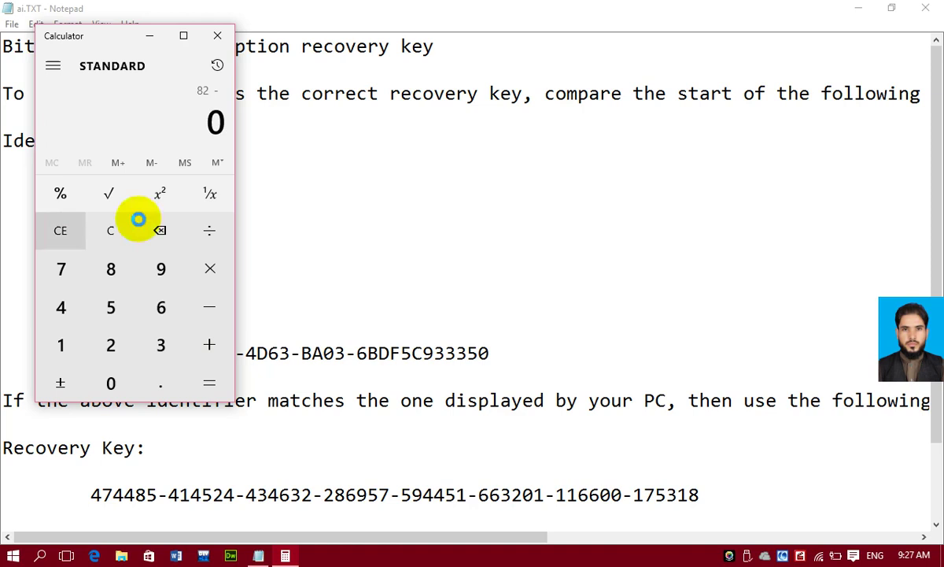
click(216, 40)
Open and dismiss the Run dialog, and minimize Notepad to show the desktop
key(super+r)
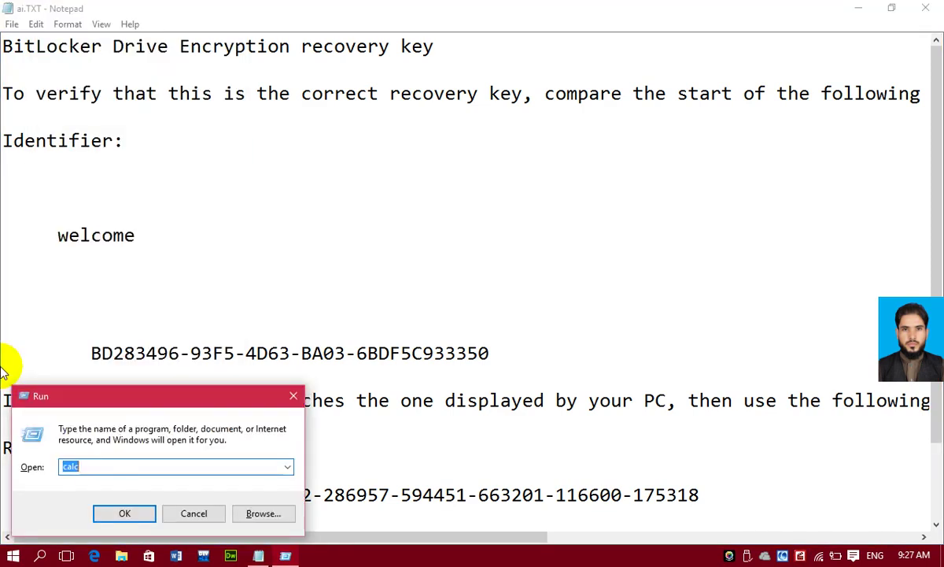
key(Escape)
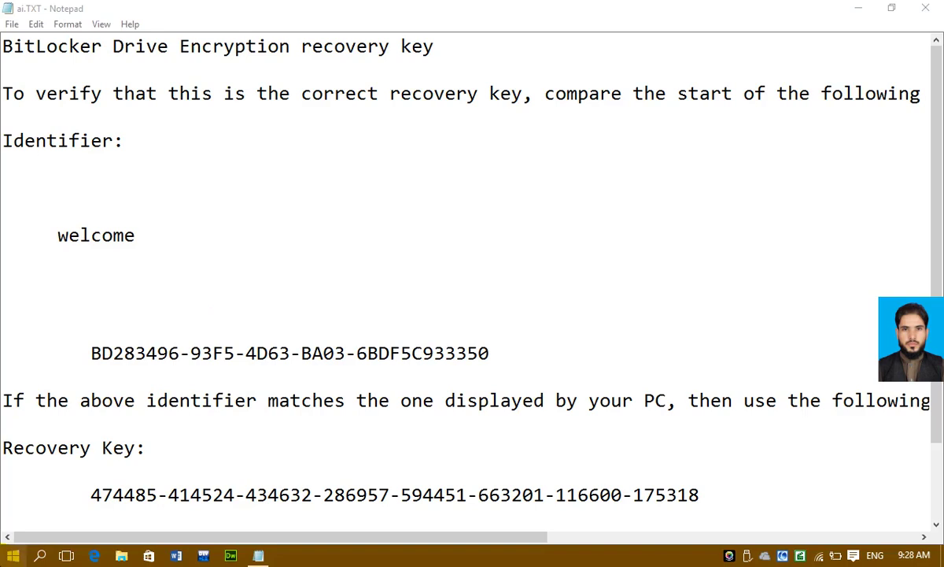
click(11, 557)
click(861, 7)
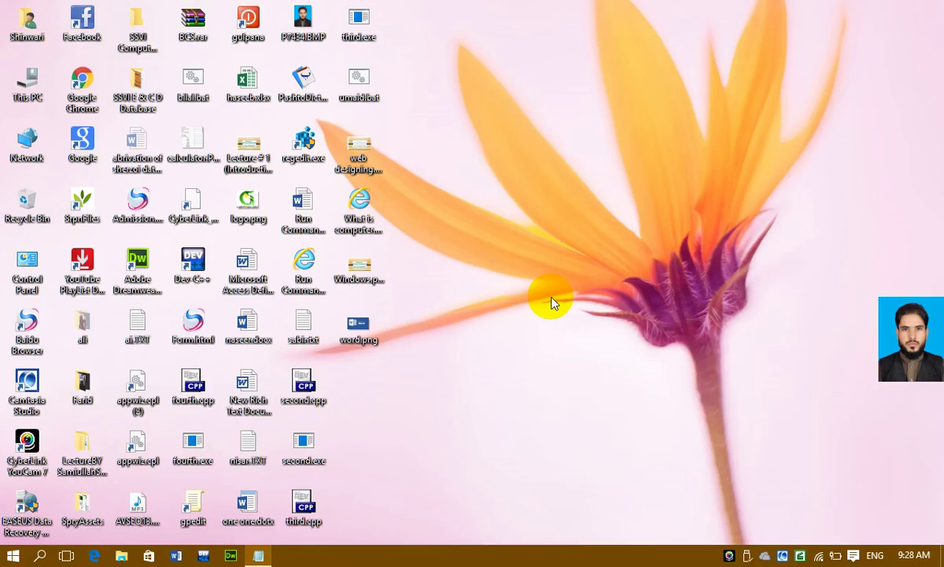
Reopen Calculator by running calc from the Run dialog and calculate the square root of 90
key(super+r)
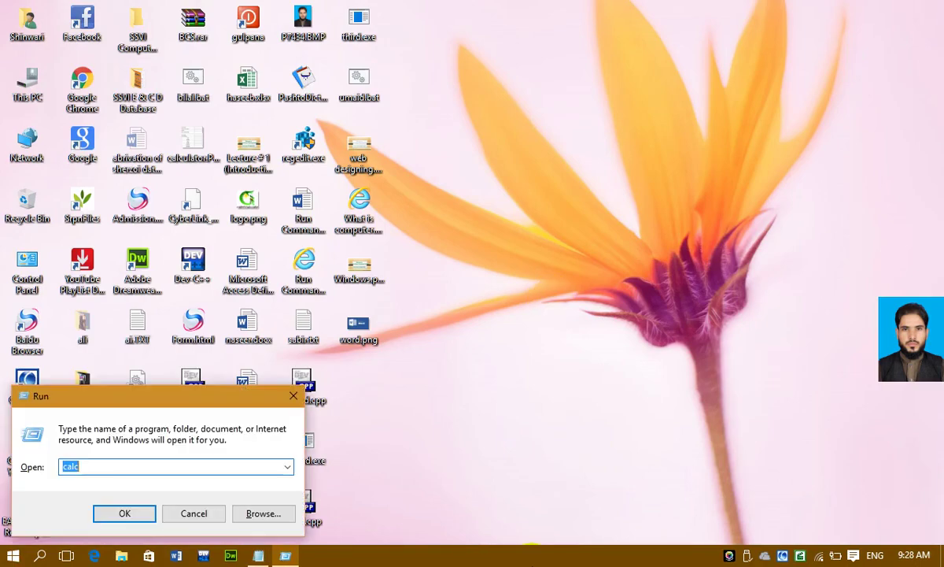
key(Return)
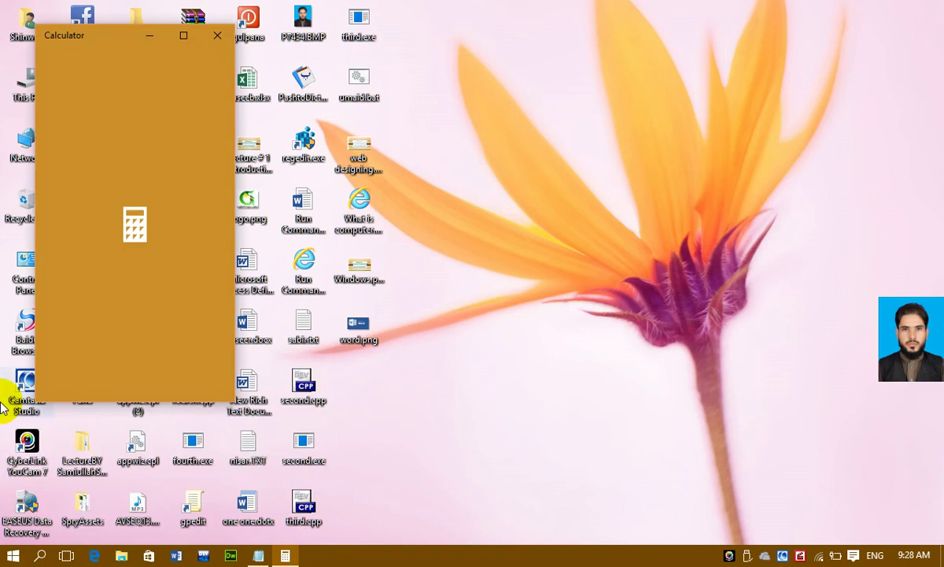
click(161, 276)
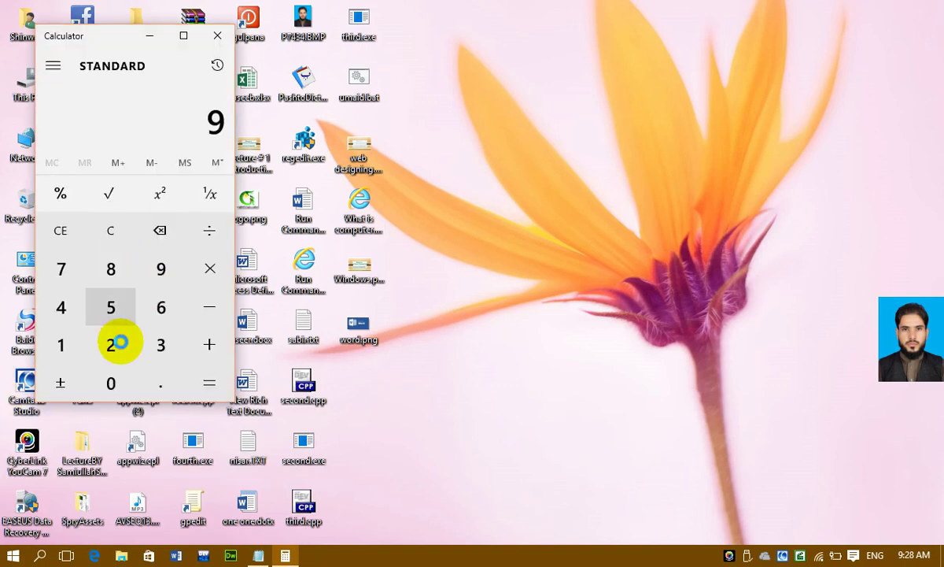
click(114, 384)
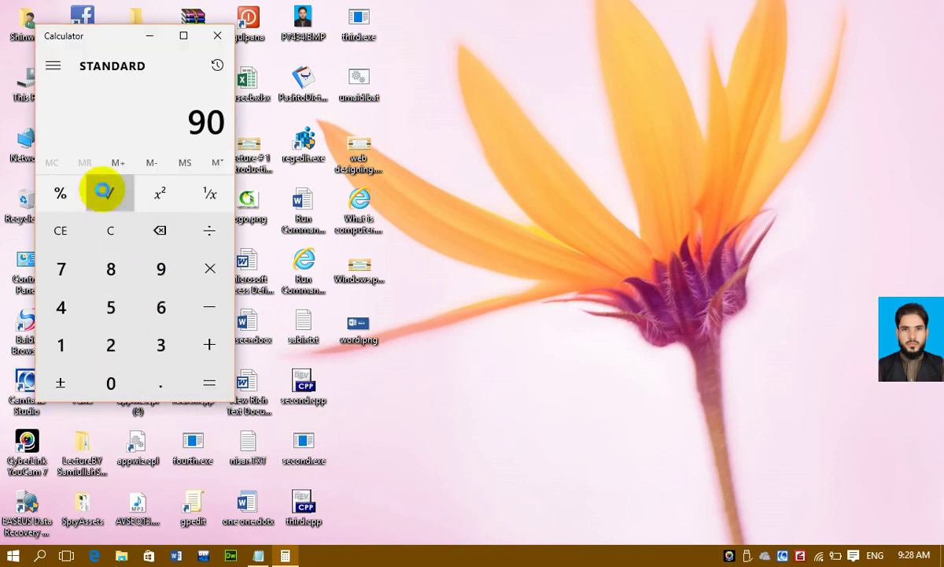
click(105, 191)
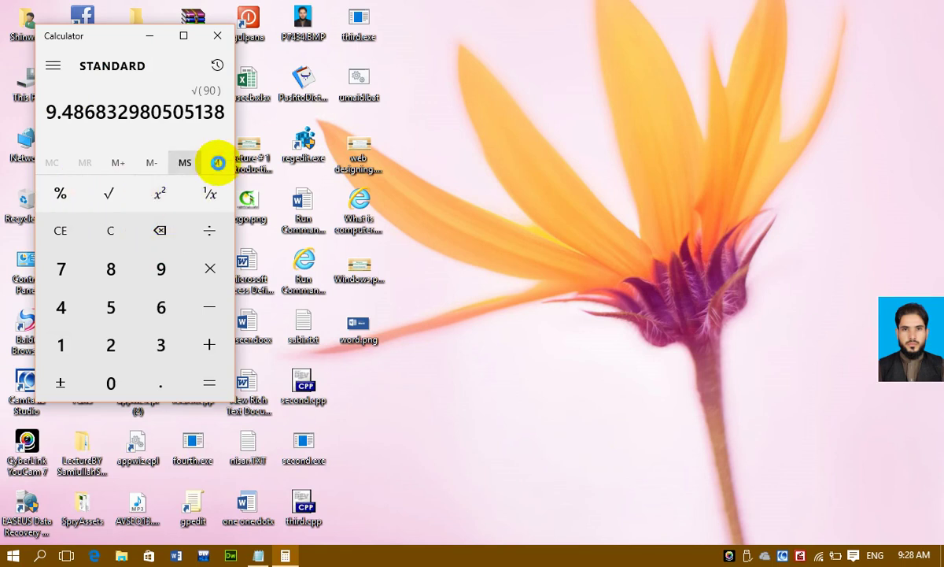
Check Calculator's memory list and close Calculator
click(217, 165)
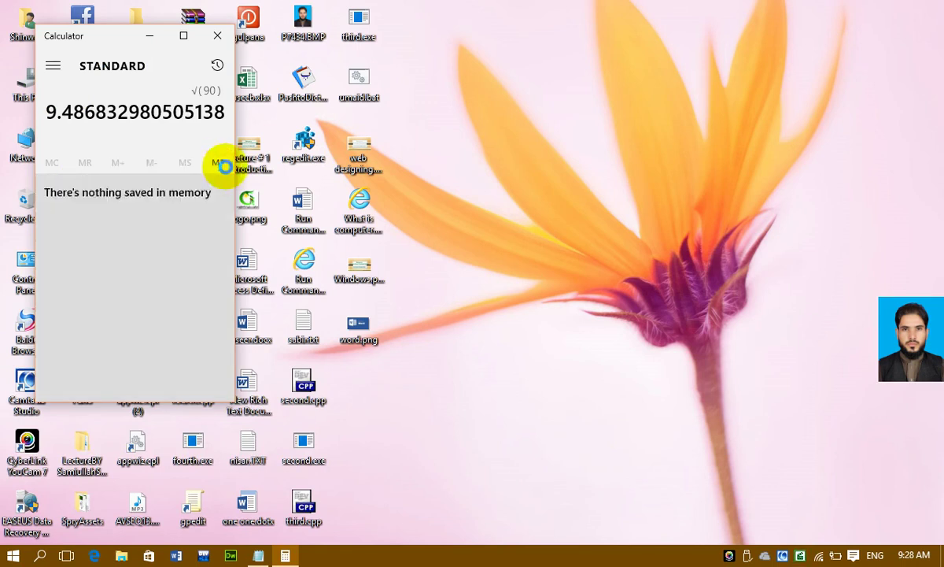
click(217, 156)
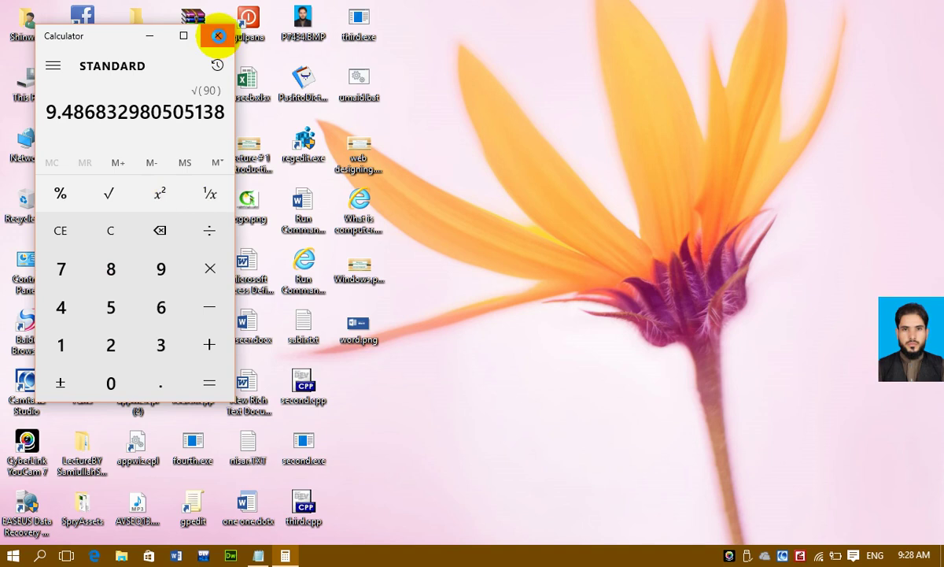
click(218, 36)
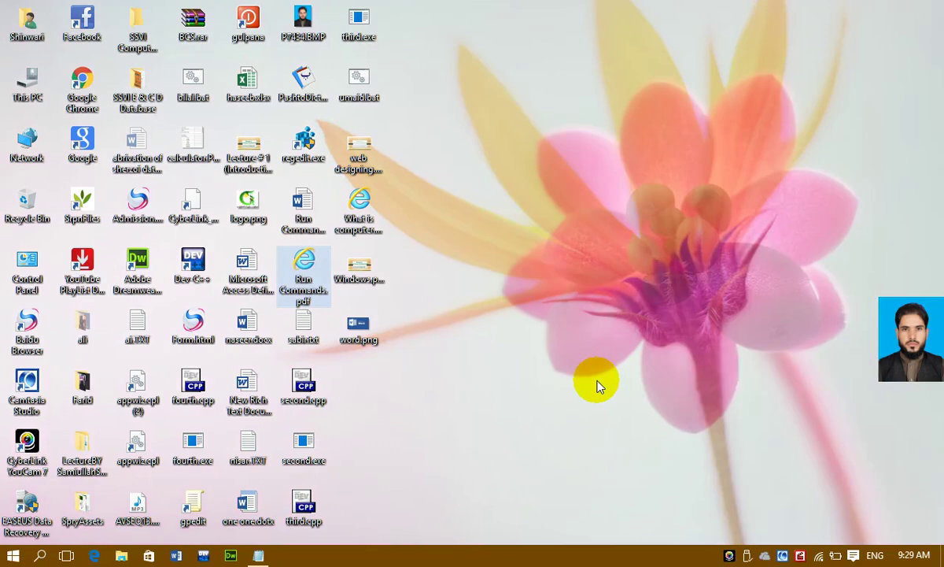
Run diskmgmt.msc from the Run dialog to view the disk volumes in a maximized Disk Management window, and close it
key(super+r)
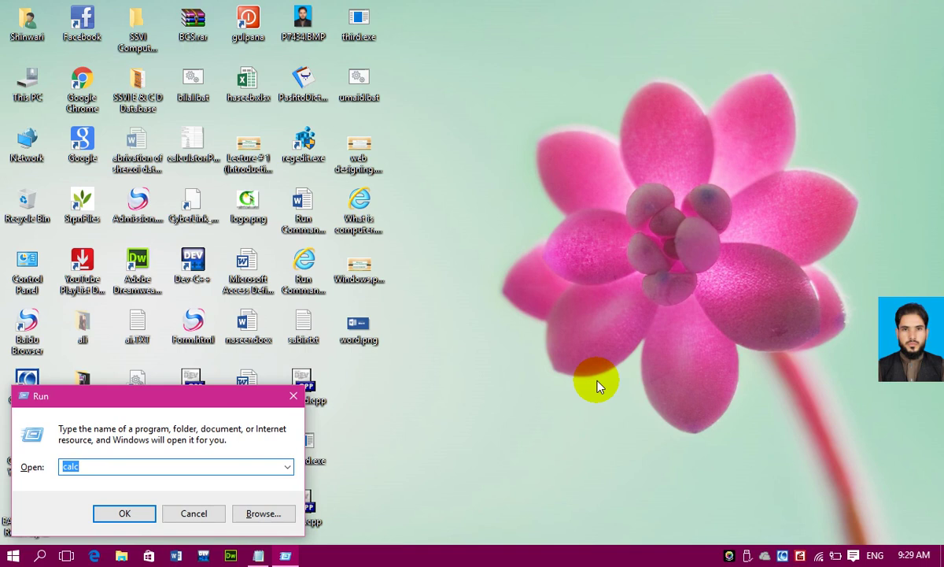
text(d)
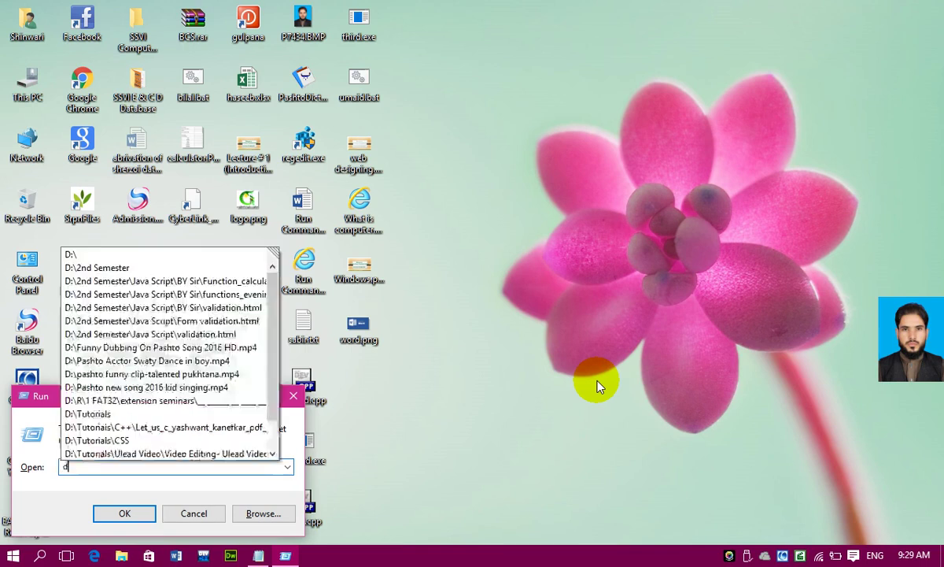
key(BackSpace)
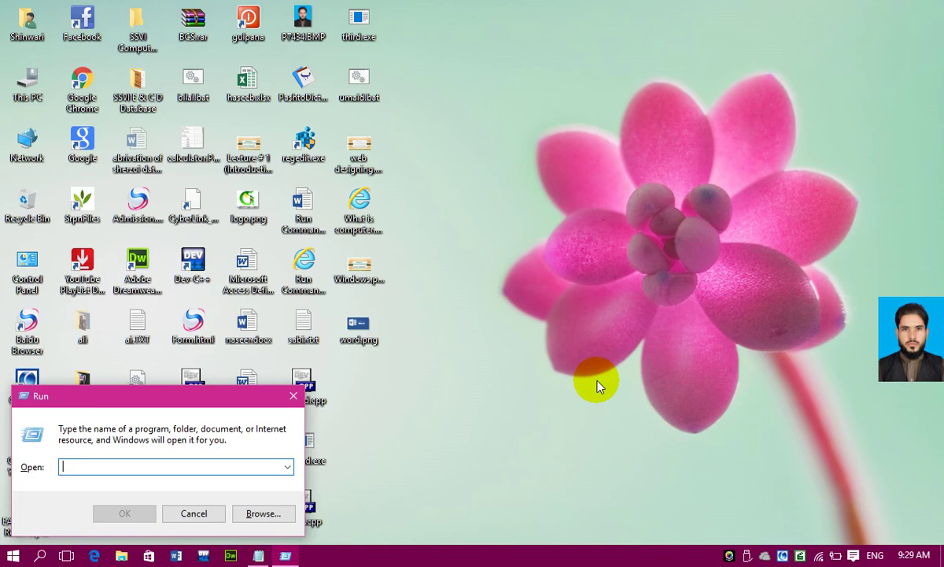
text(diskmg)
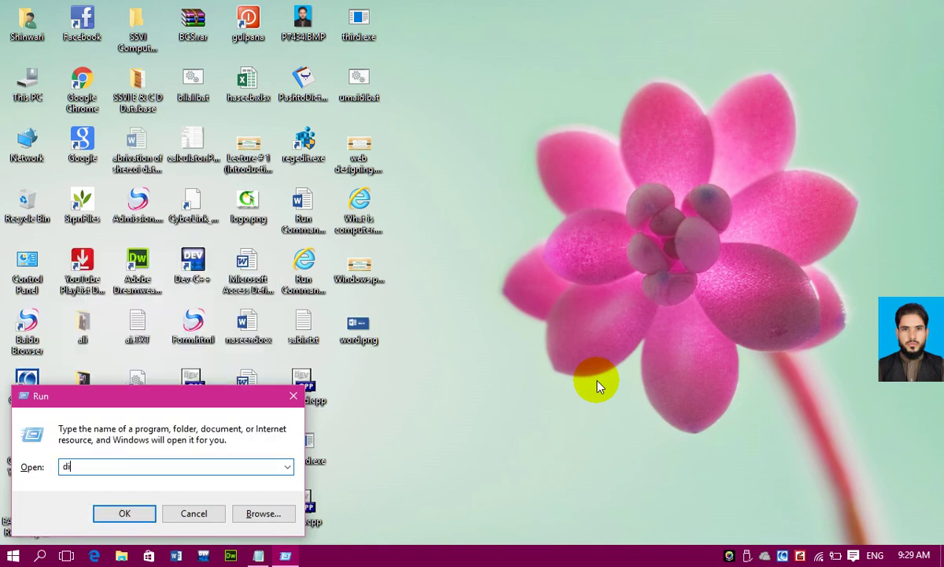
text(mt.msc)
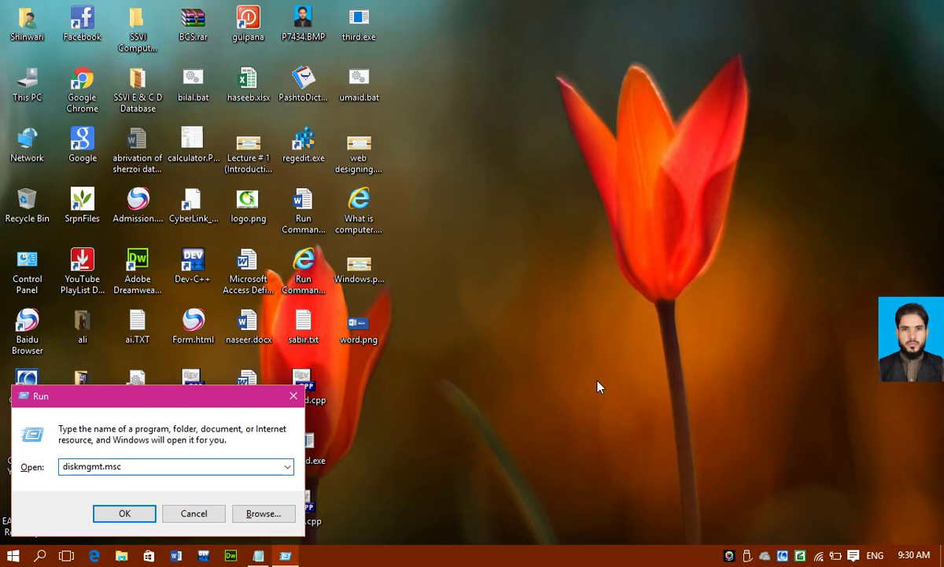
key(Return)
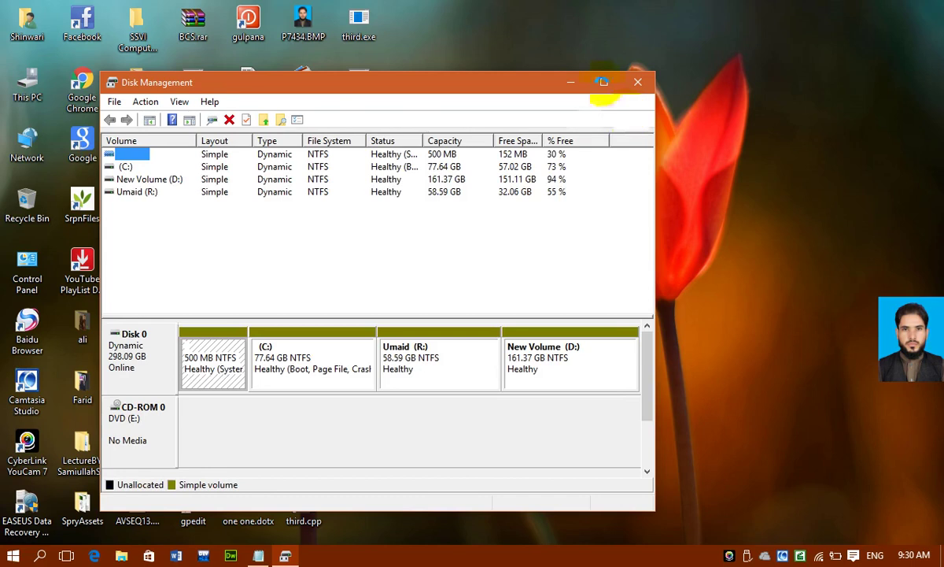
click(603, 82)
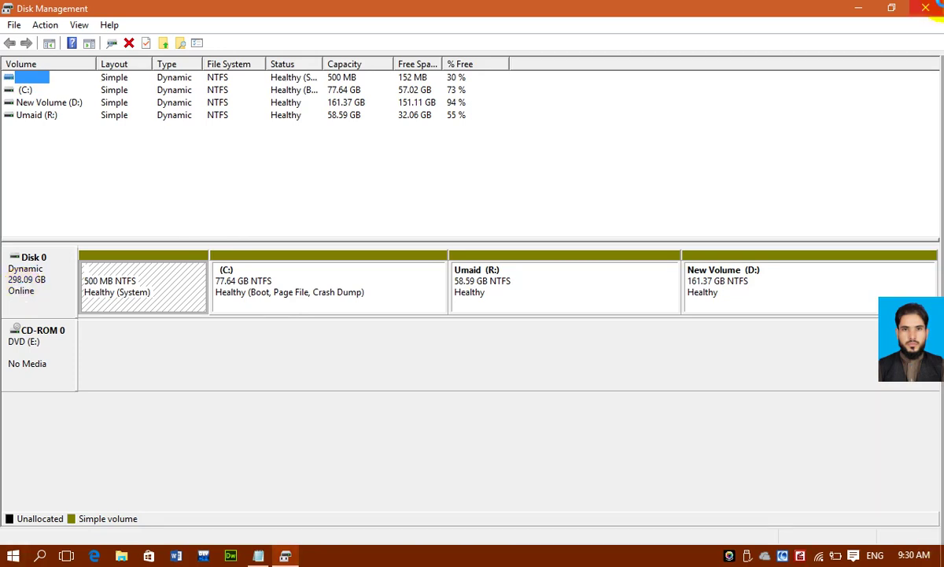
click(927, 8)
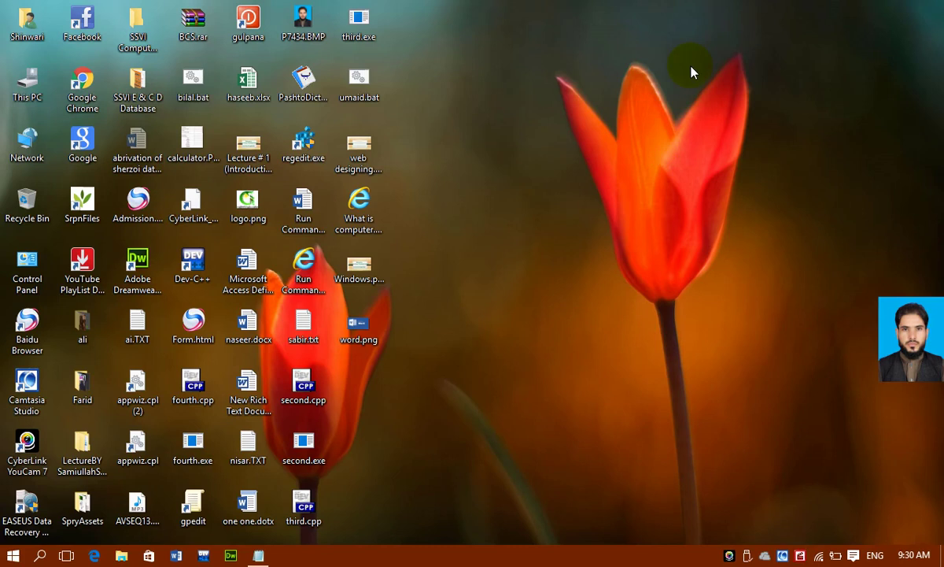
Open the DirectX Diagnostic Tool by running dxdiag from the Run dialog, and move its window higher on the desktop
key(super+r)
text(d)
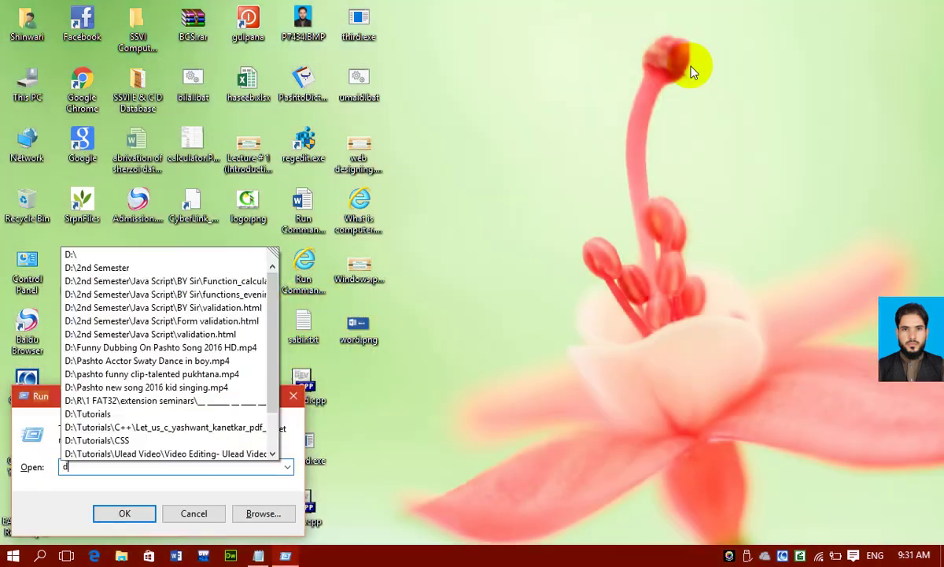
text(xdiag)
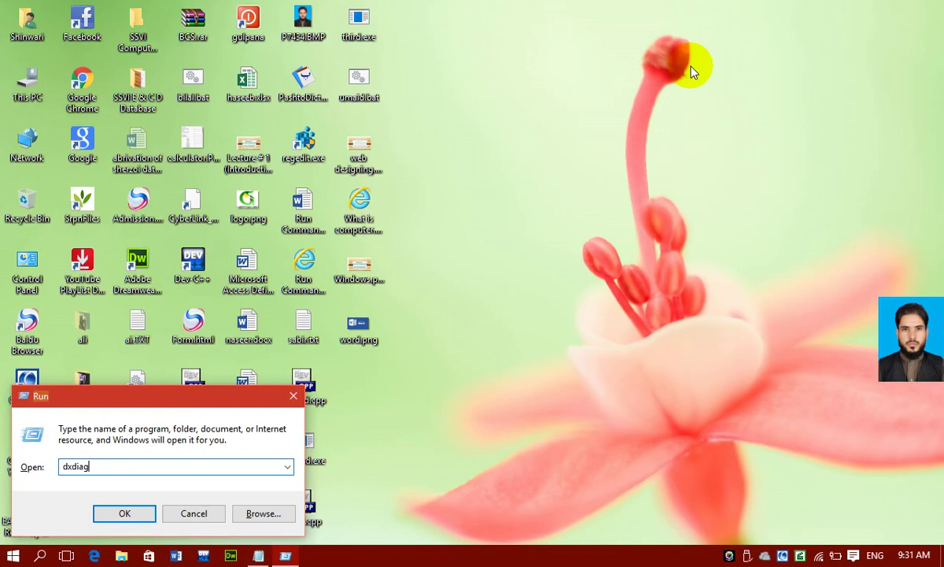
key(Return)
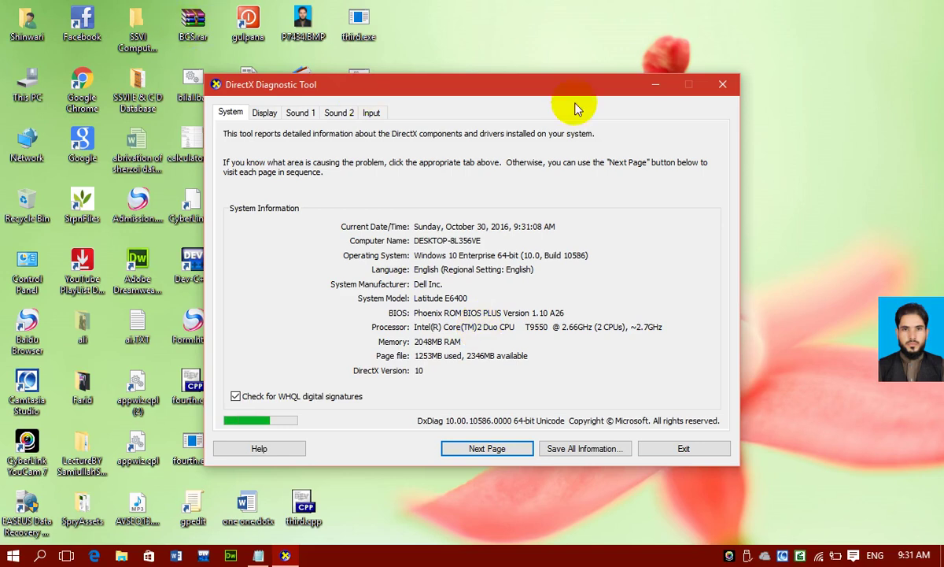
drag(553, 92, 566, 57)
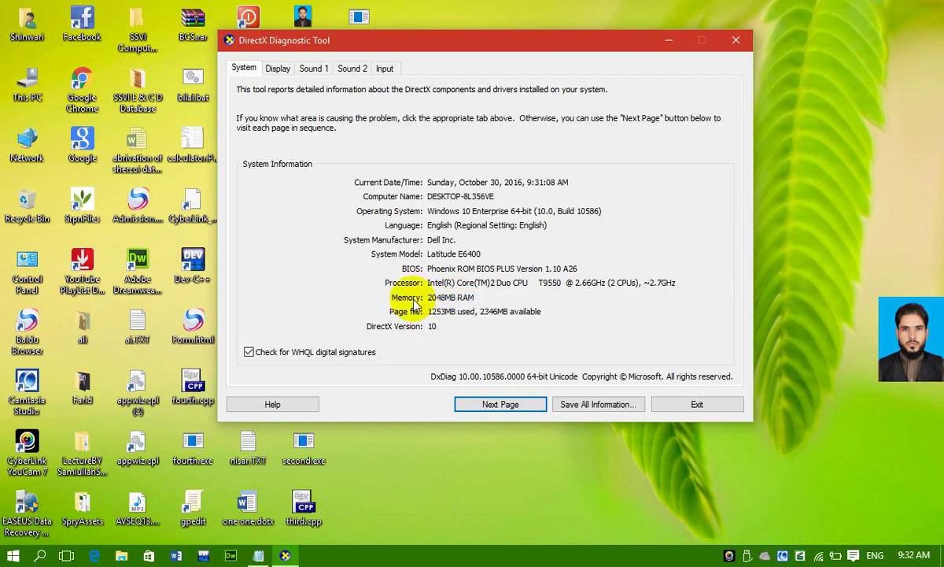
Review the Display and System information in the DirectX Diagnostic Tool, and close it
click(279, 68)
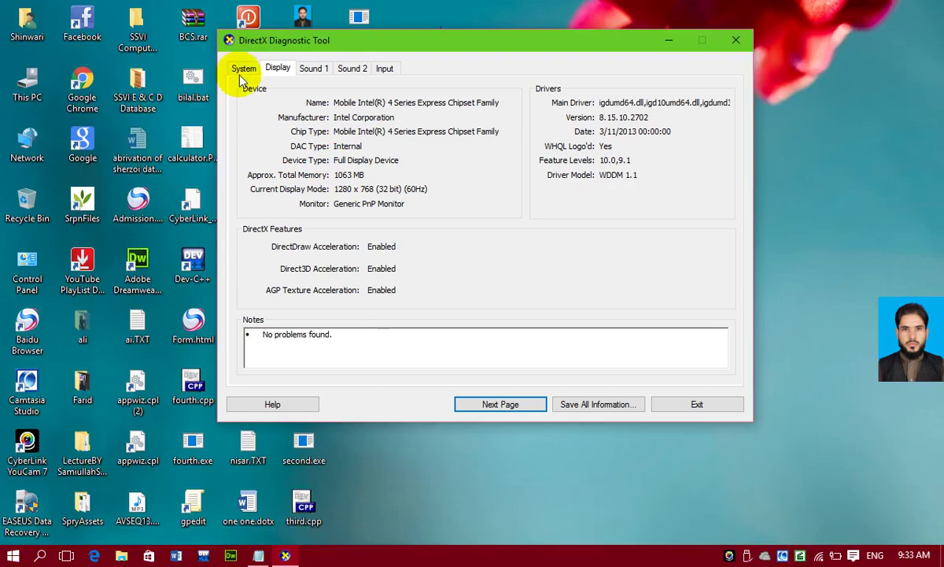
click(243, 72)
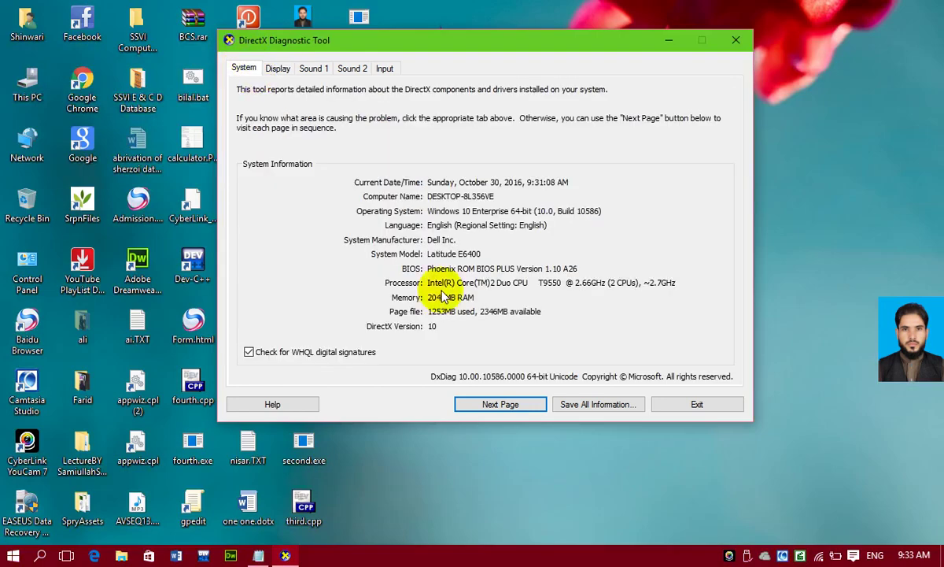
click(280, 69)
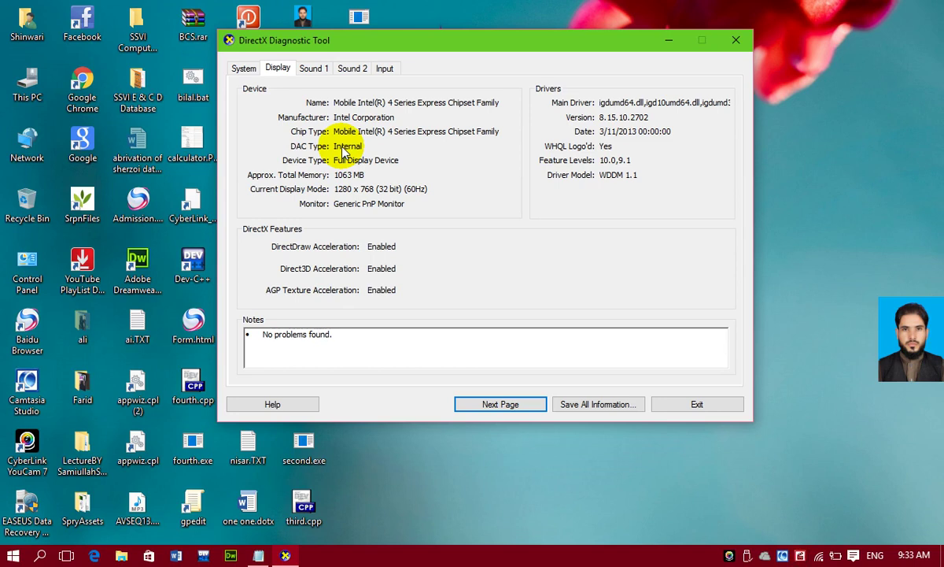
click(733, 44)
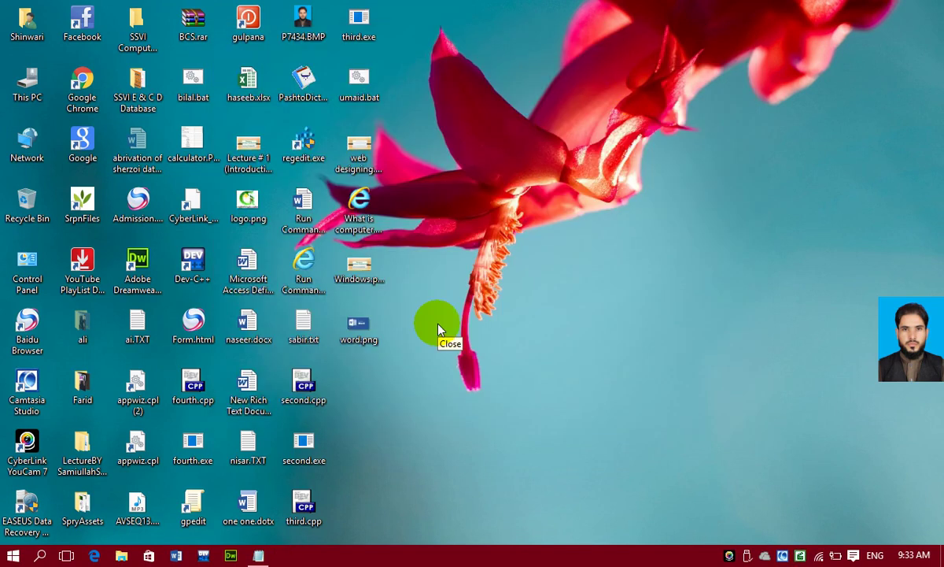
Open Device Manager by running devmgmt.msc from the Run dialog, and maximize its window
key(super+r)
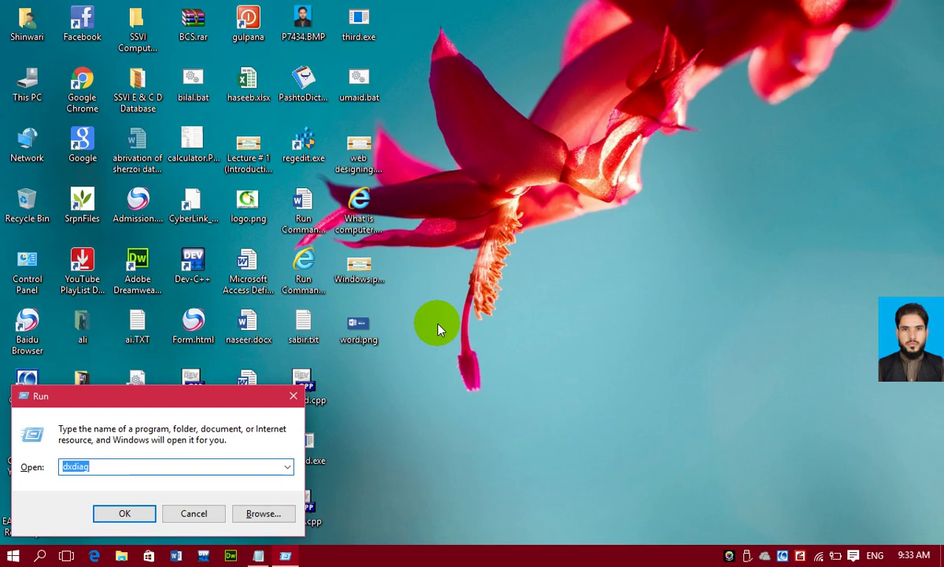
text(dev)
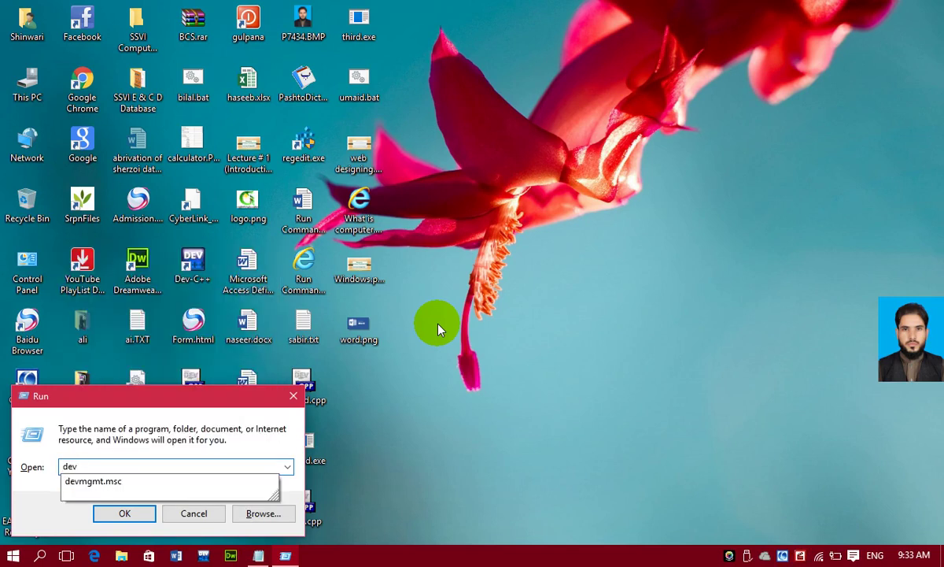
key(Down)
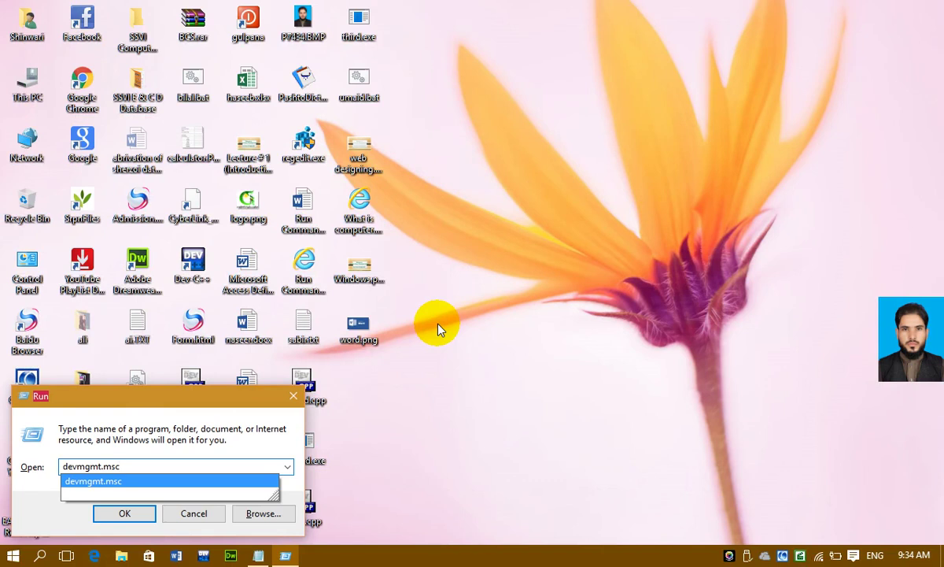
key(Return)
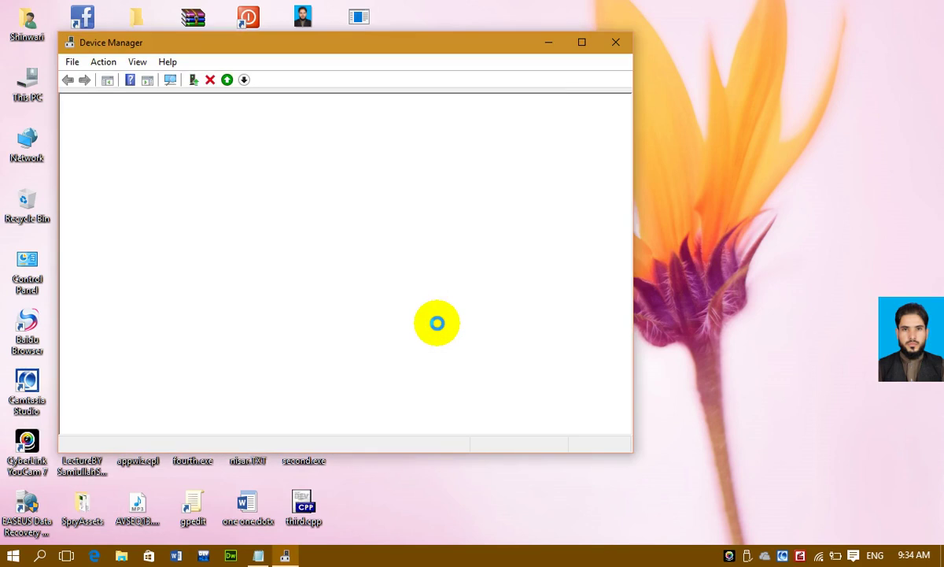
click(578, 42)
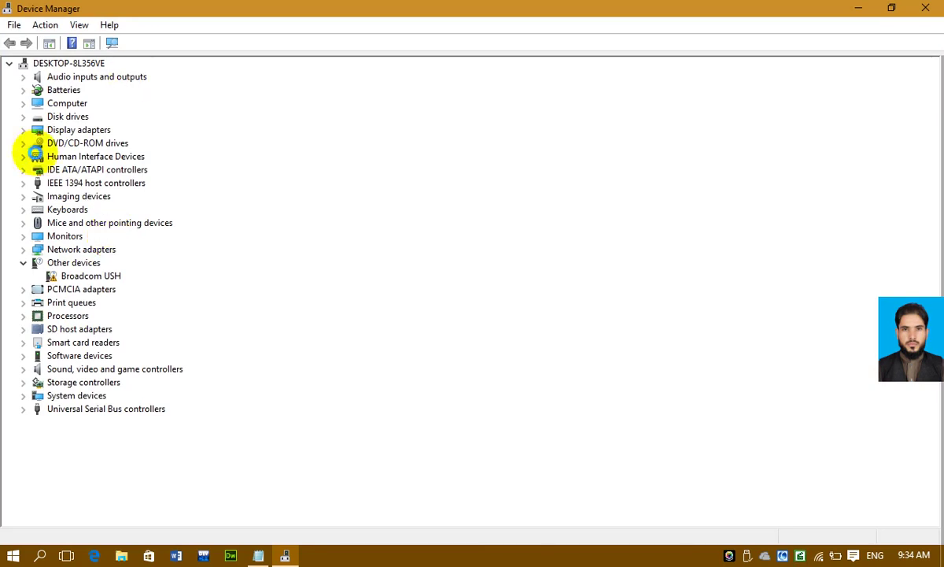
Examine the DVD/CD-ROM drives, keyboards, pointing devices, monitors and network adapters in Device Manager, including the WiFi adapter, and close it
double_click(87, 143)
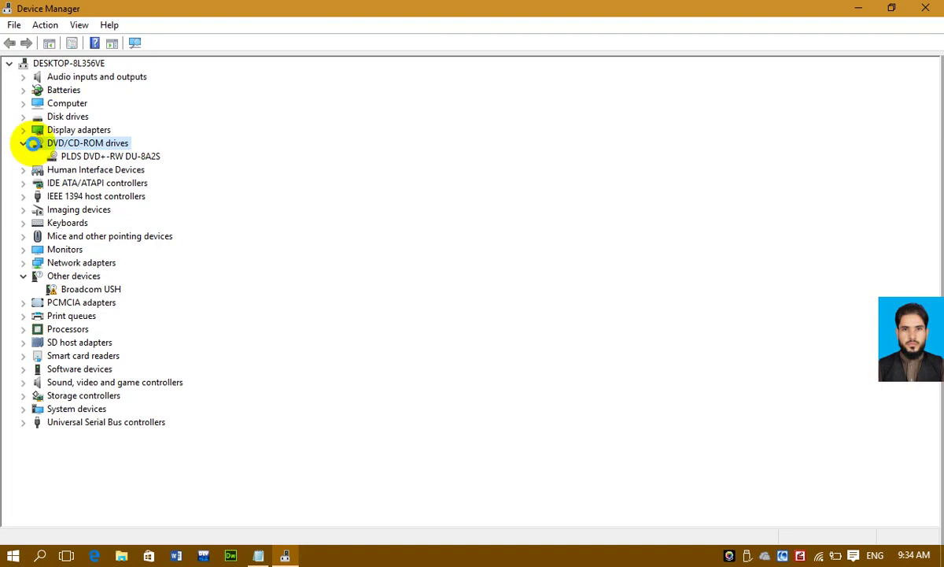
click(23, 143)
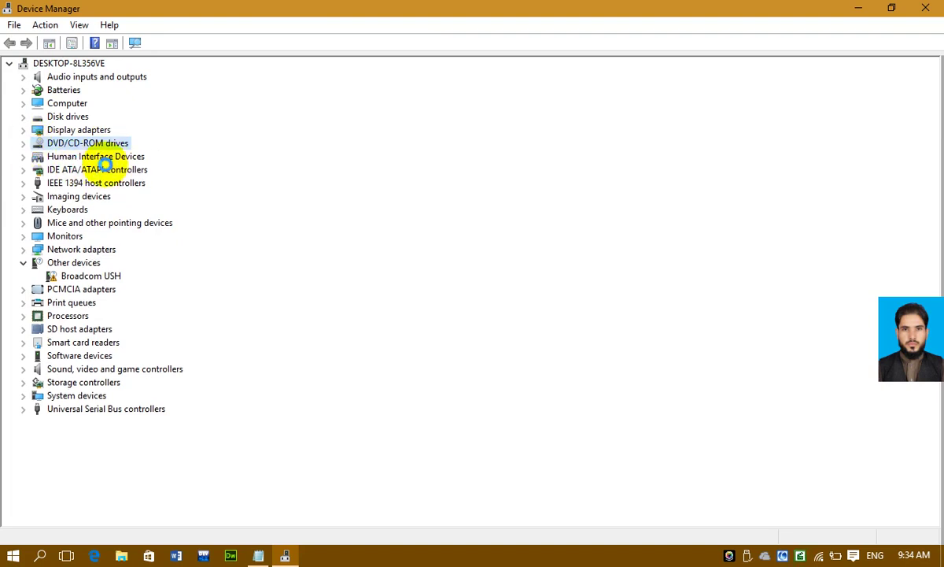
click(77, 182)
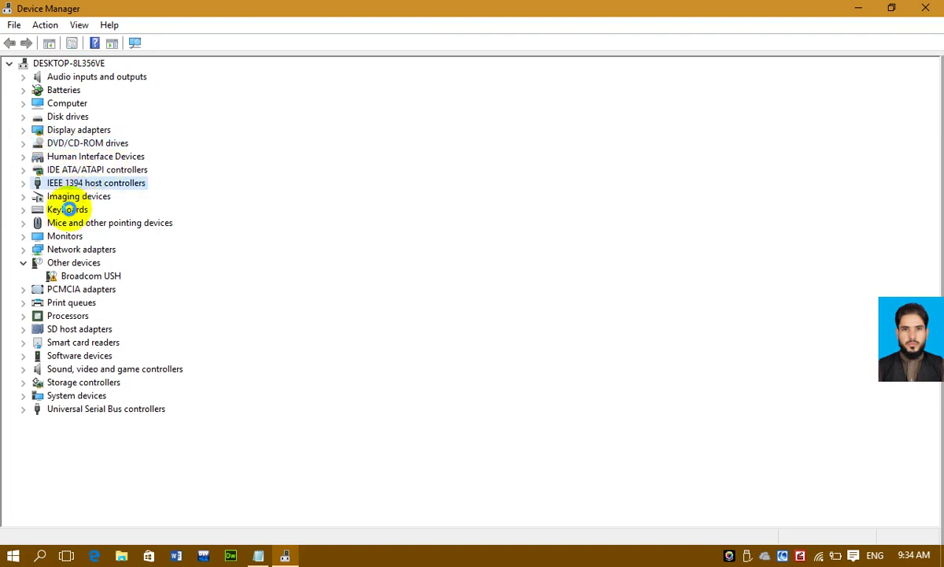
click(70, 210)
key(Down)
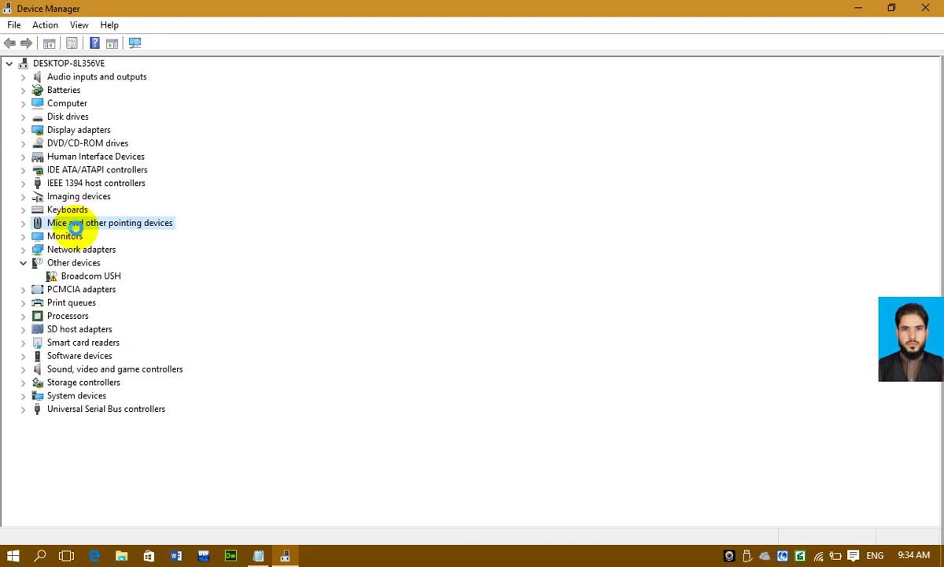
click(69, 237)
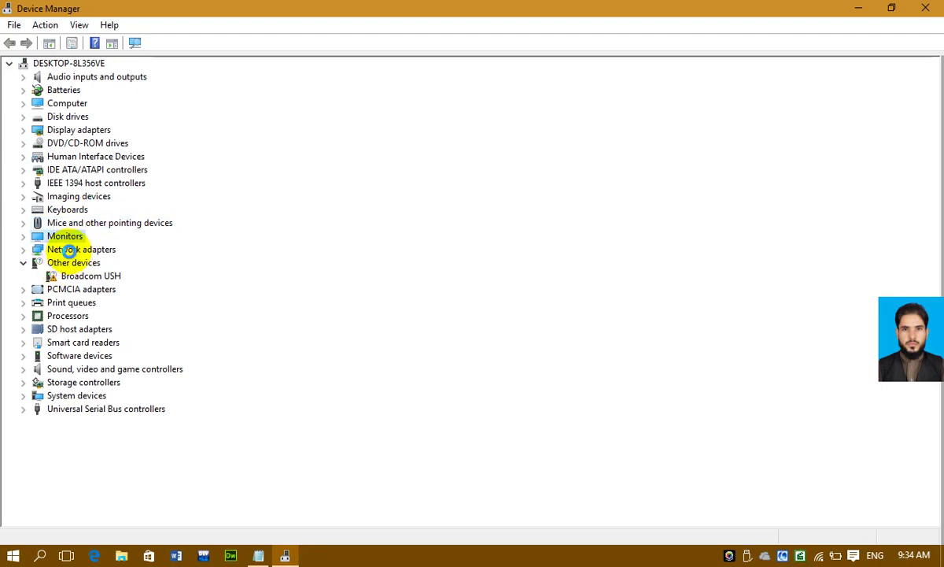
click(69, 249)
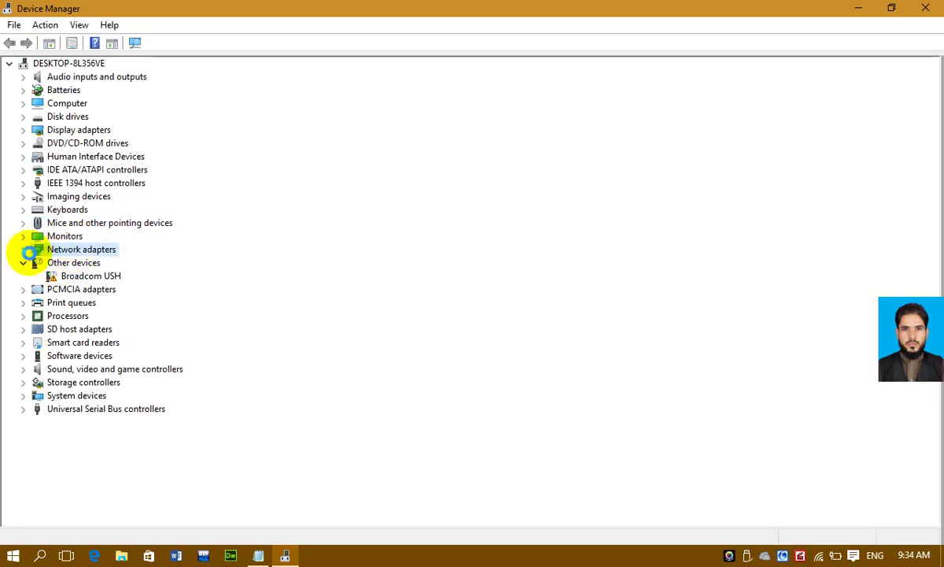
click(26, 250)
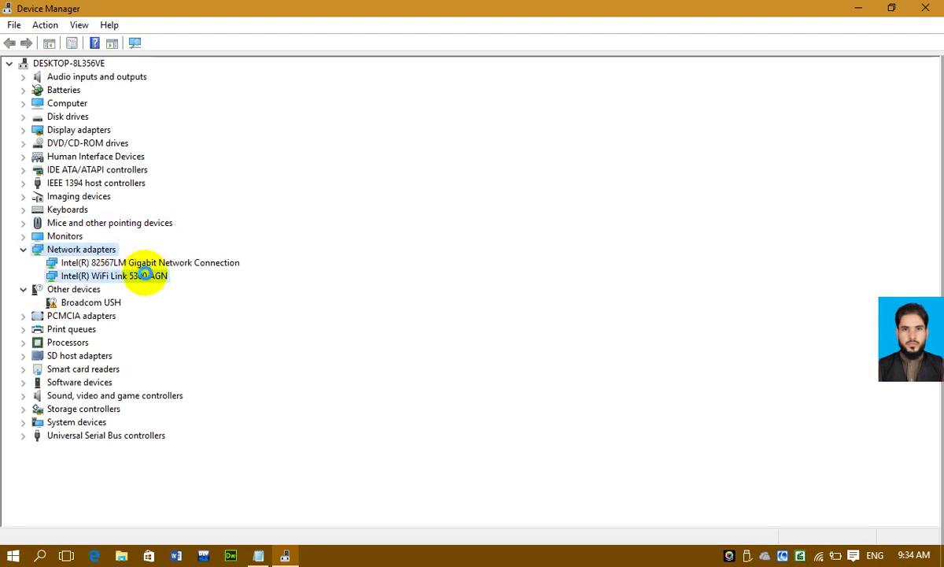
click(146, 275)
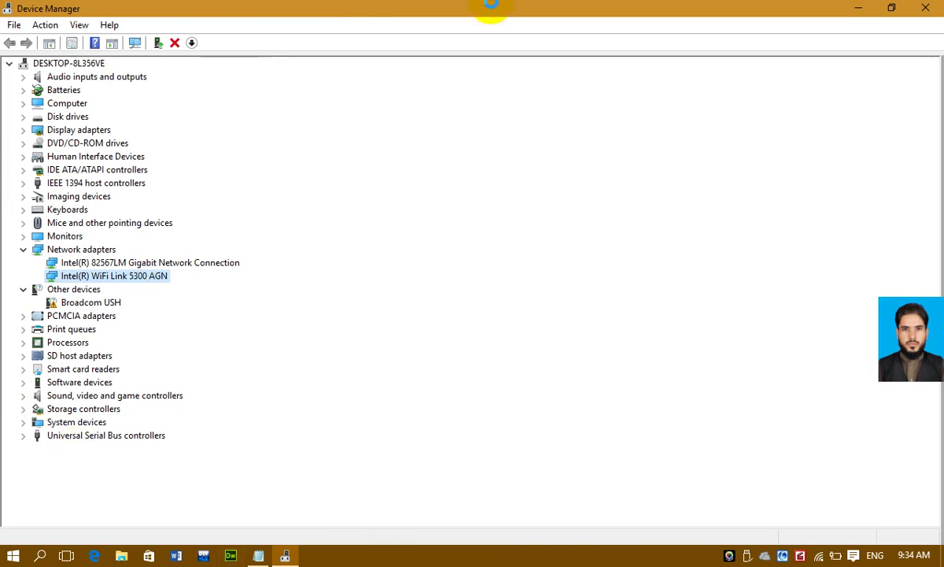
click(926, 8)
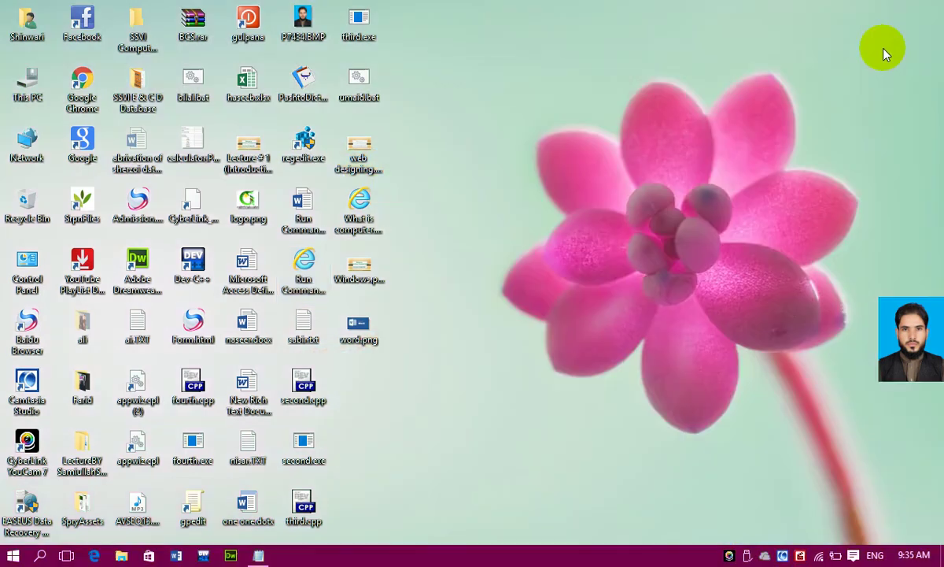
Launch Snipping Tool by running snippingtool from the Run dialog, and capture a snip of the taskbar
key(super+r)
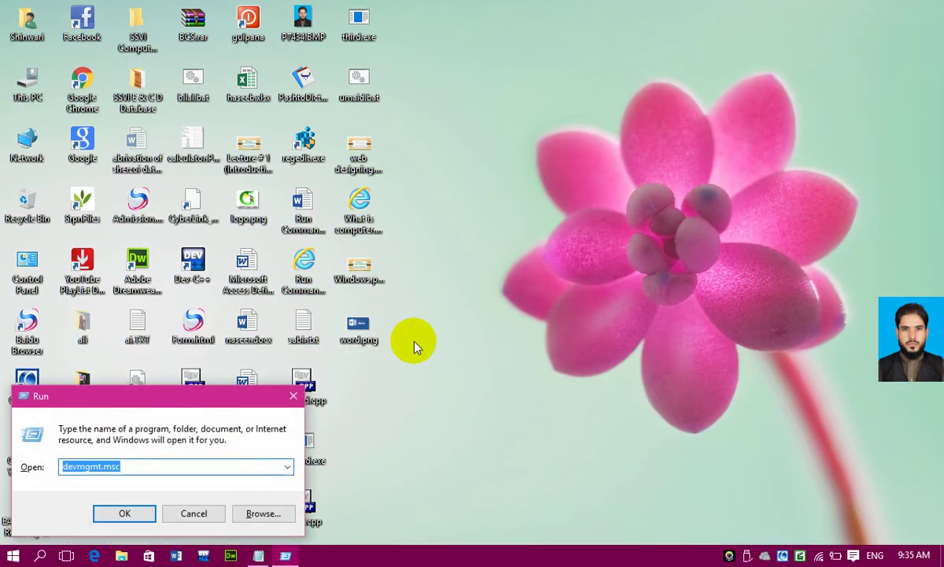
text(snippingtool)
key(Return)
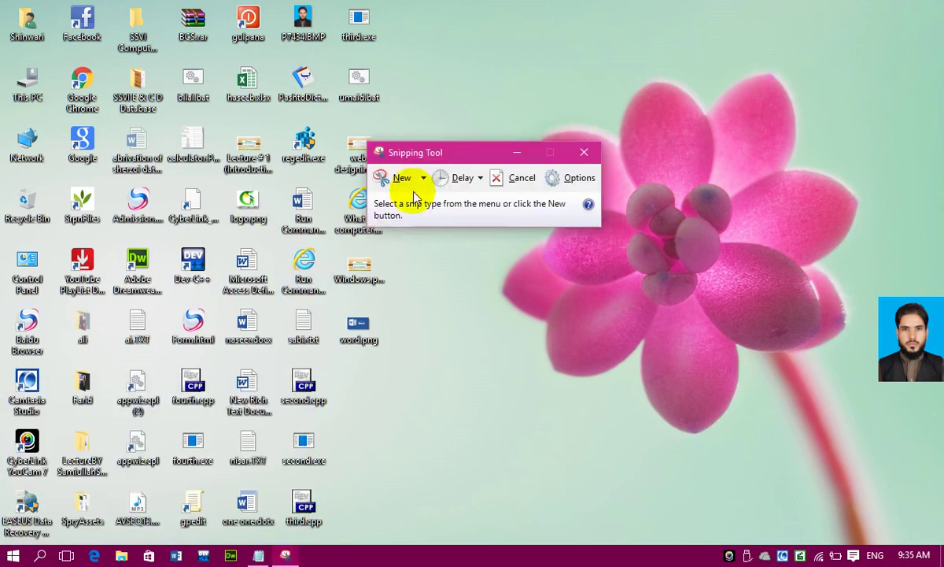
click(402, 180)
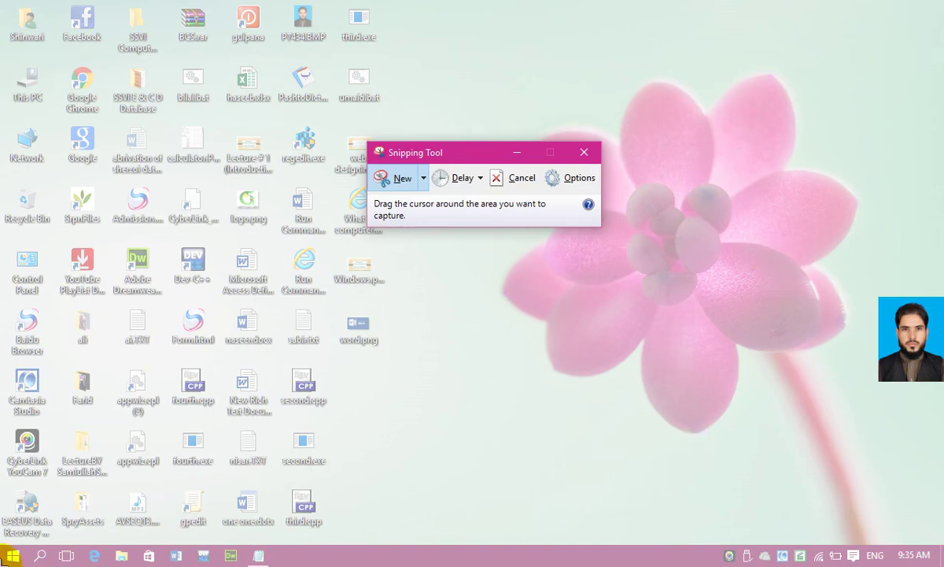
drag(3, 543, 939, 554)
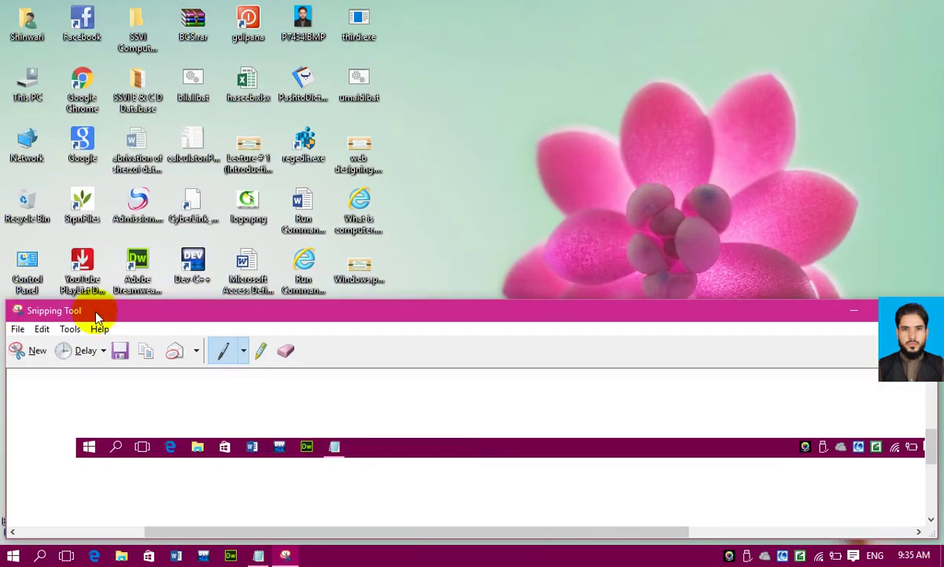
Save the taskbar snip to the Desktop as the PNG image 000, and close Snipping Tool
click(119, 351)
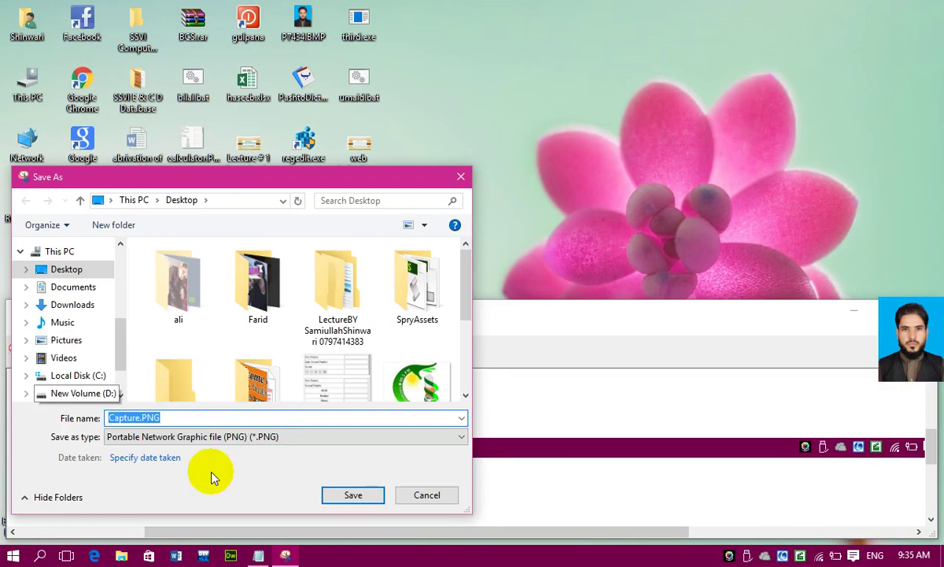
click(352, 495)
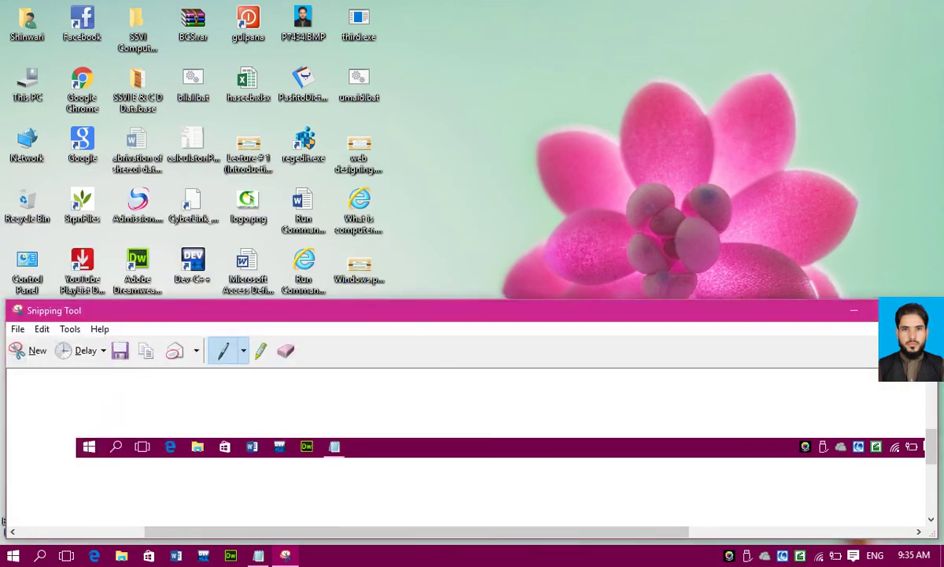
click(921, 310)
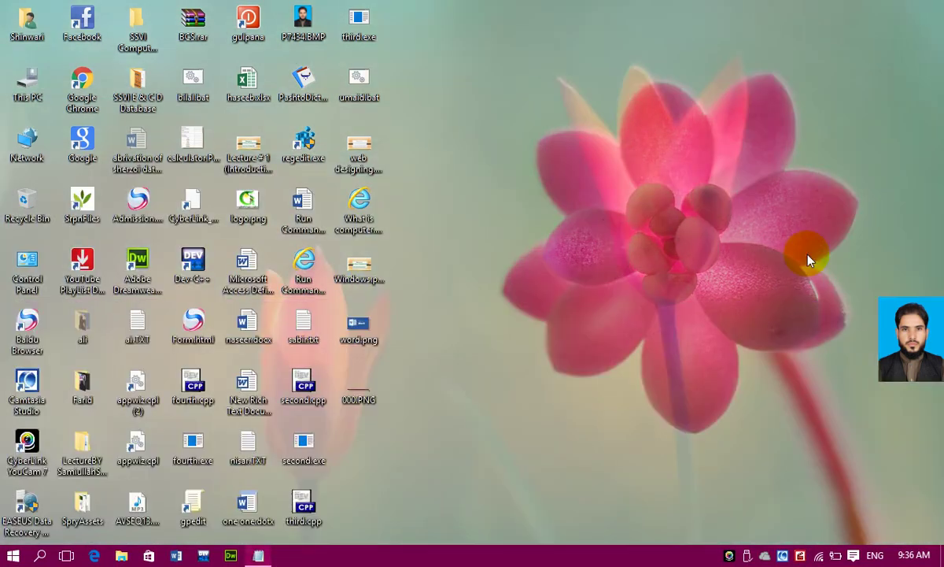
Run snippingtool again from the Run dialog and capture the desktop area containing the icons from SSVI Comput... to word.png
key(super+r)
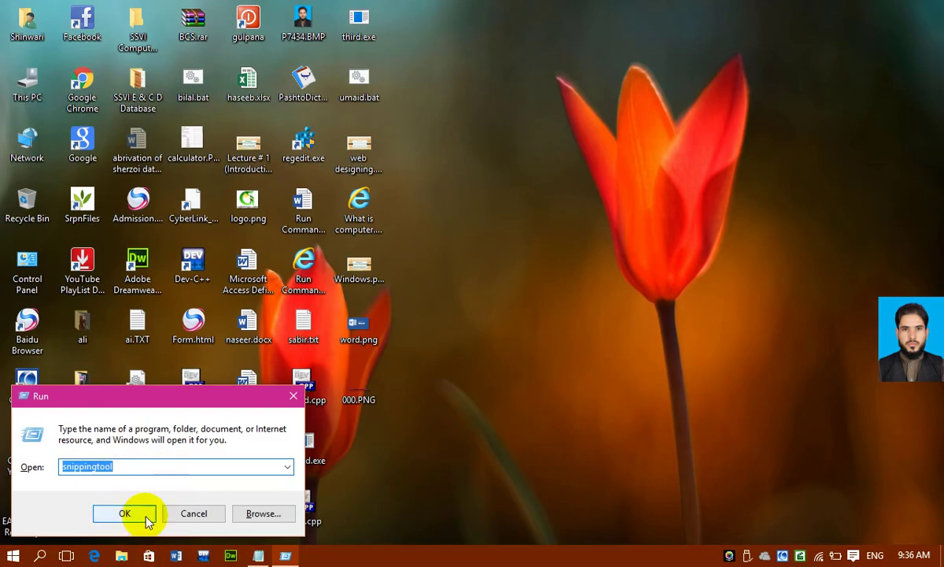
click(146, 516)
click(385, 189)
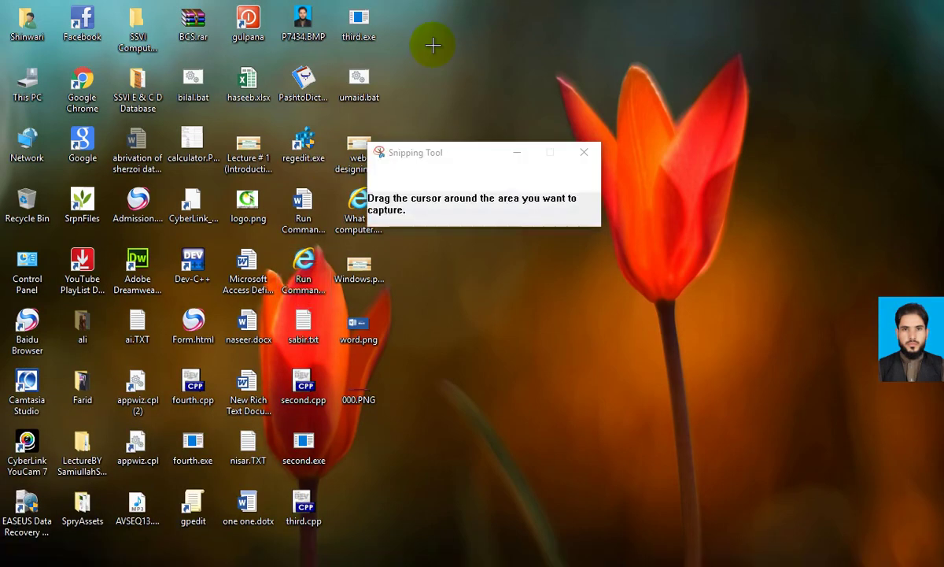
drag(475, 2, 114, 355)
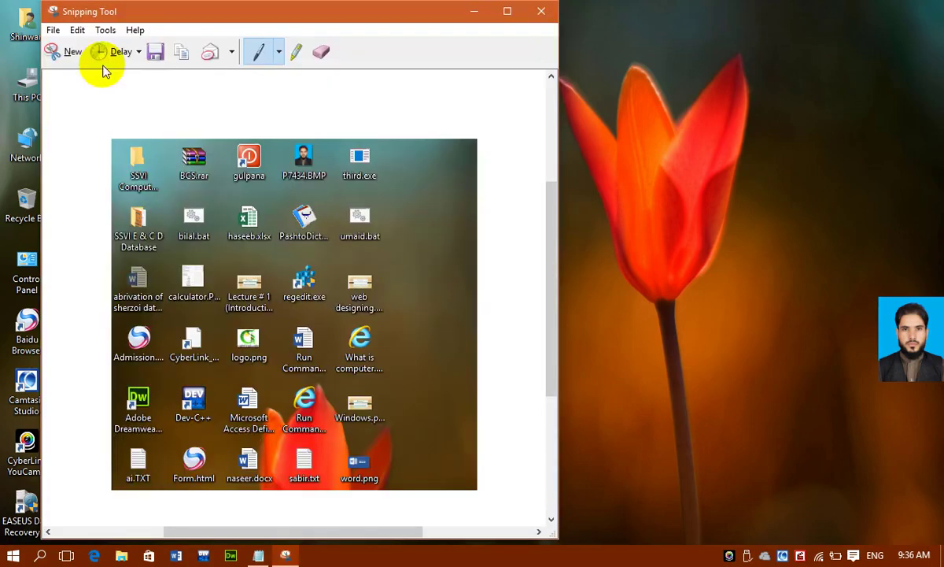
Save the desktop icons snip to the Desktop as a PNG image named 09009
click(155, 53)
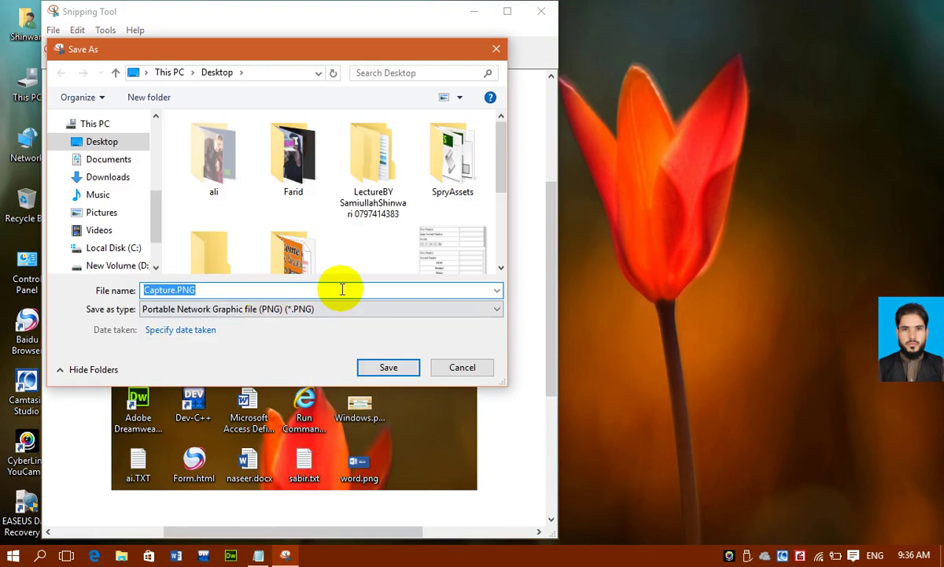
text(090)
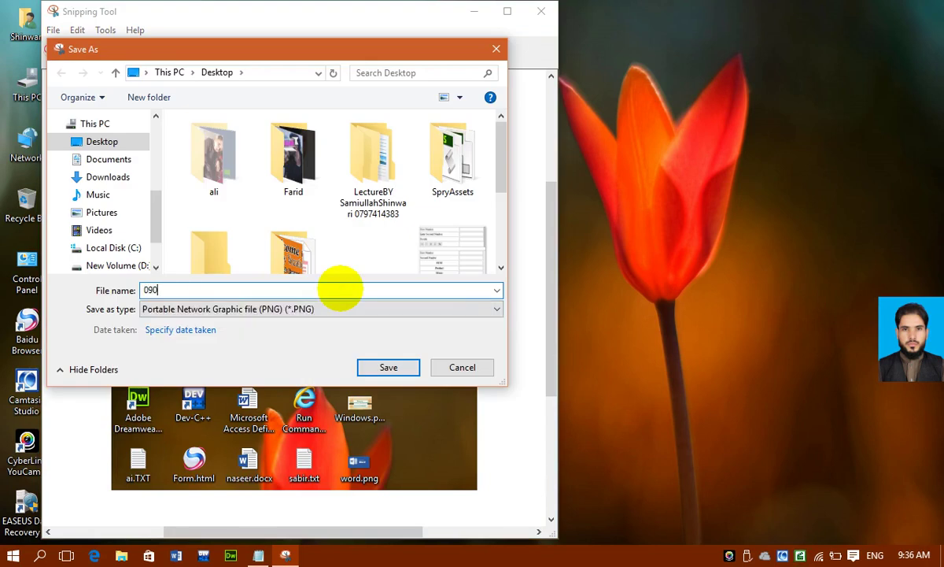
text(09)
key(Return)
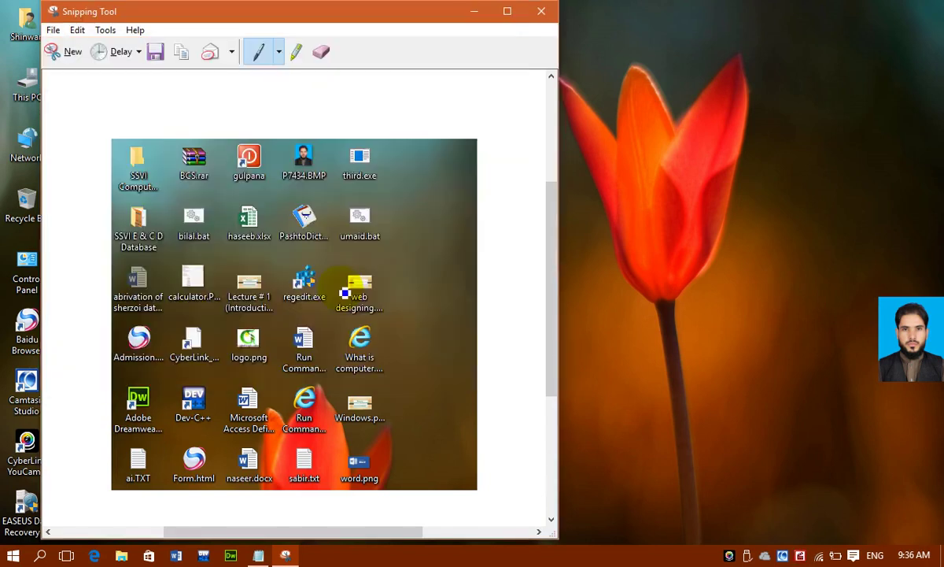
click(544, 11)
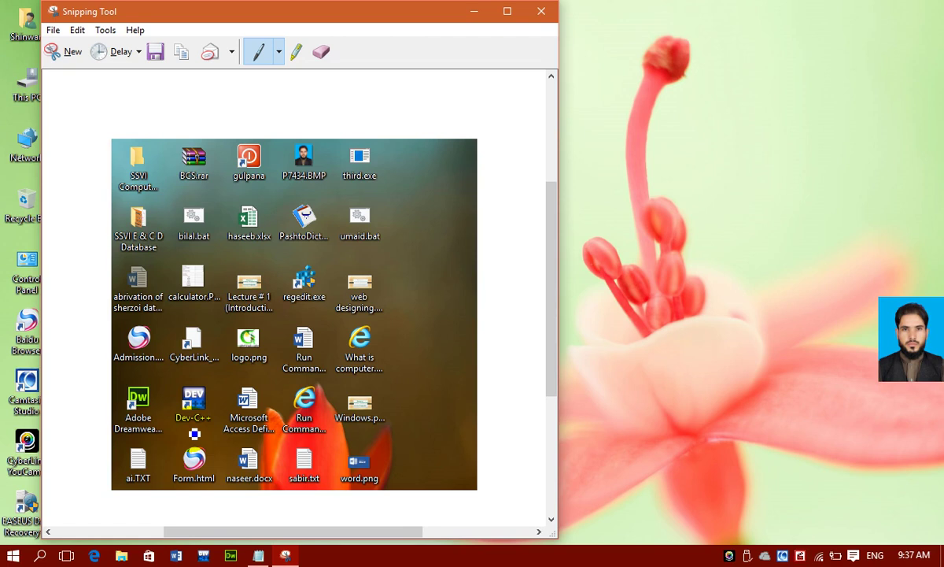
Open Paint by running mspaint from the Run dialog, and paste the captured desktop snip onto the canvas
key(super+r)
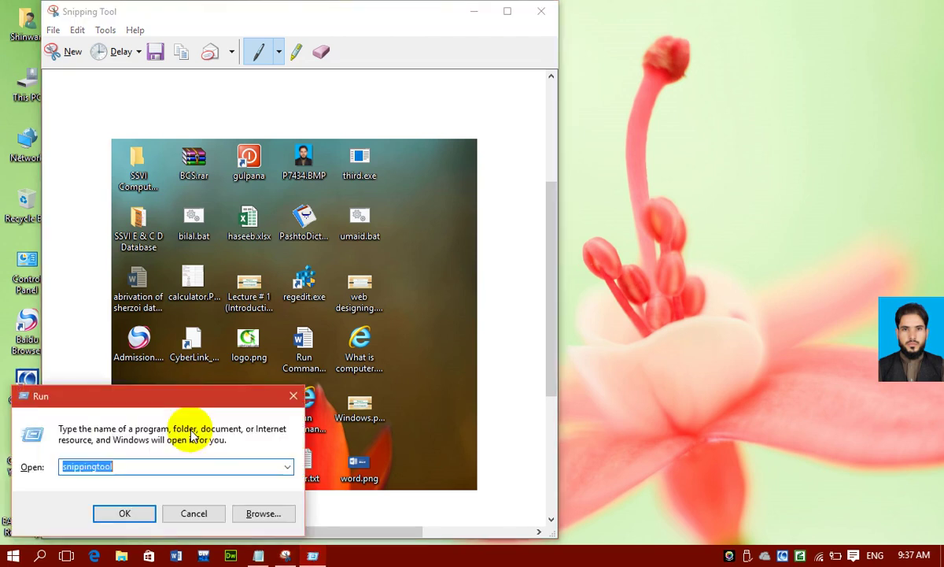
text(m)
click(193, 433)
key(Return)
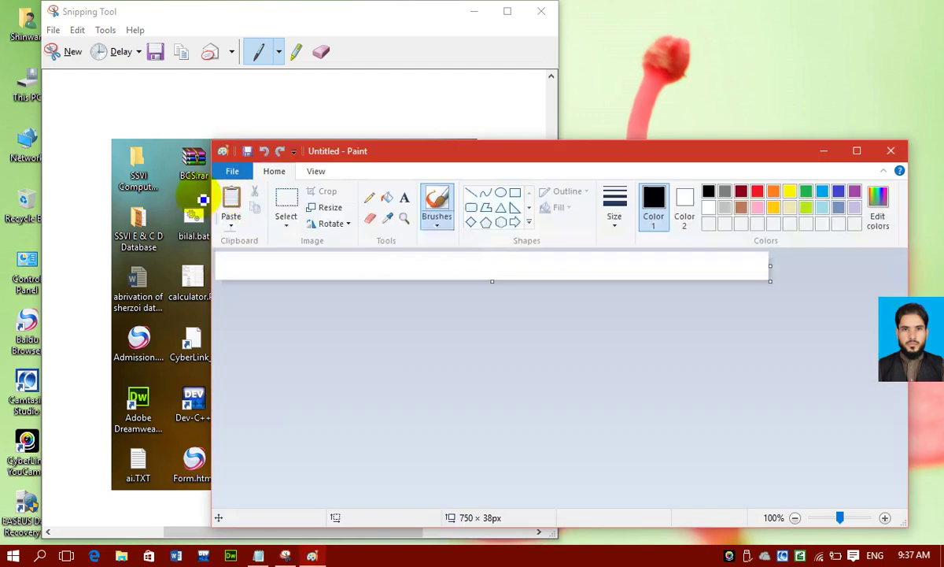
click(238, 200)
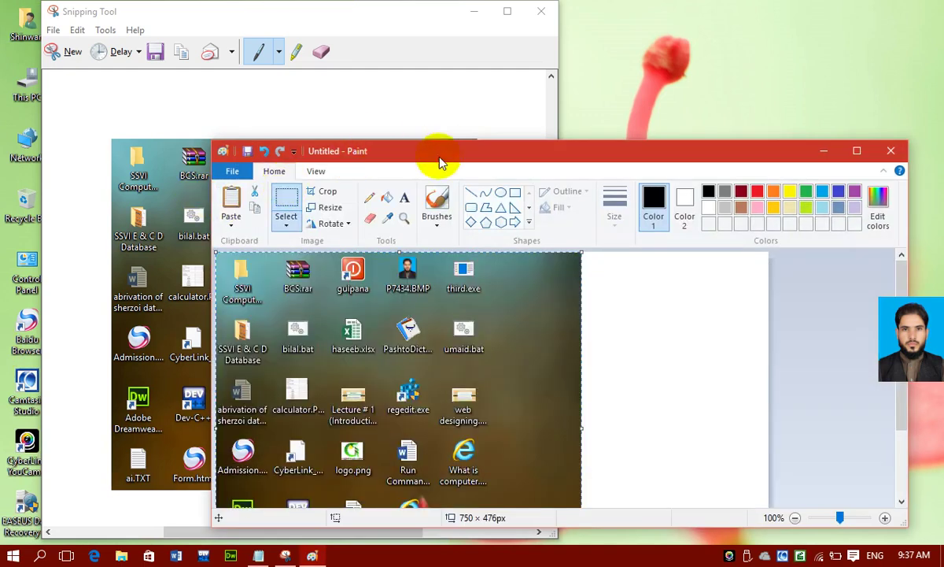
Move the Paint window higher on the desktop, maximize it, and close it without saving the picture
mouse_move(449, 150)
mouse_down()
mouse_move(315, 8)
mouse_move(314, 54)
mouse_up()
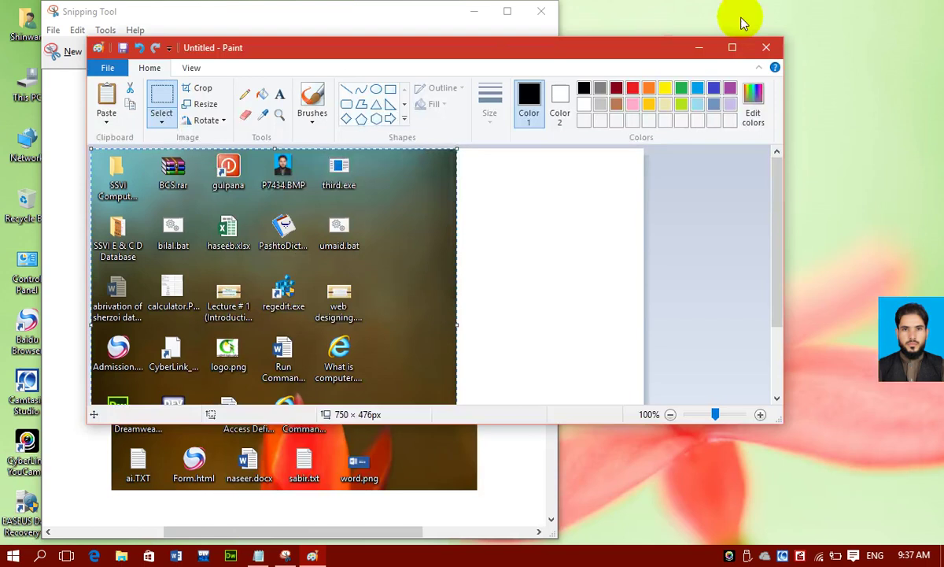
click(728, 46)
click(926, 8)
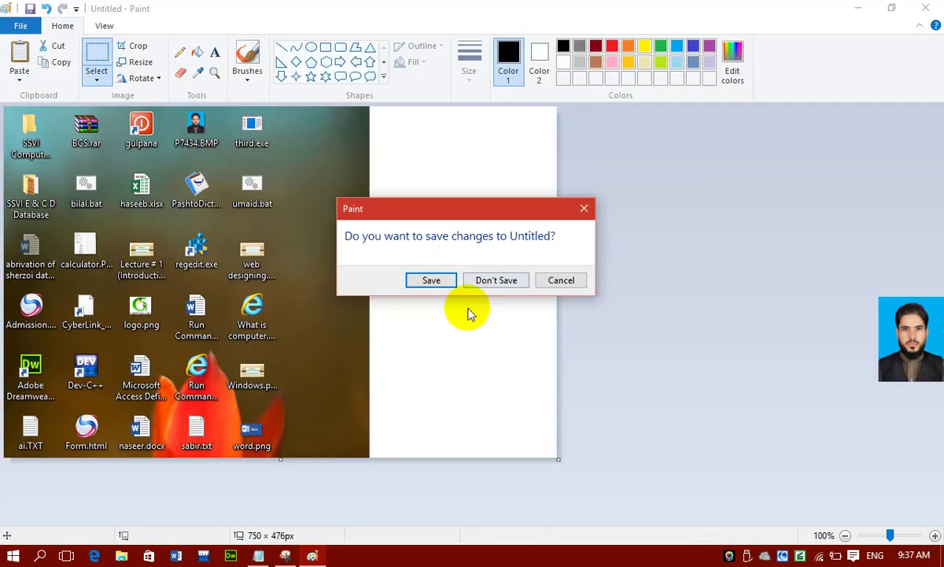
click(496, 281)
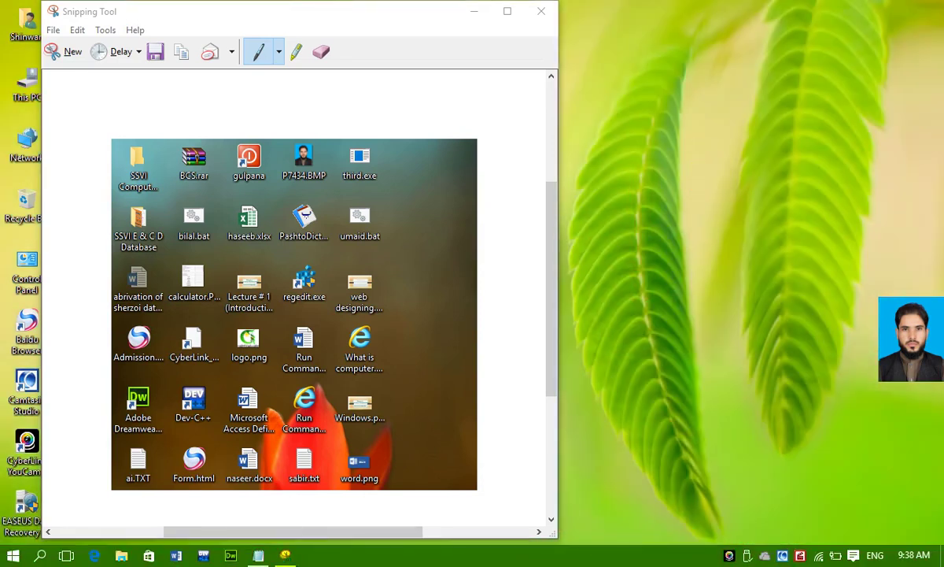
Open a blank Paint window by running mspaint from the Run dialog, and minimize it
key(super+r)
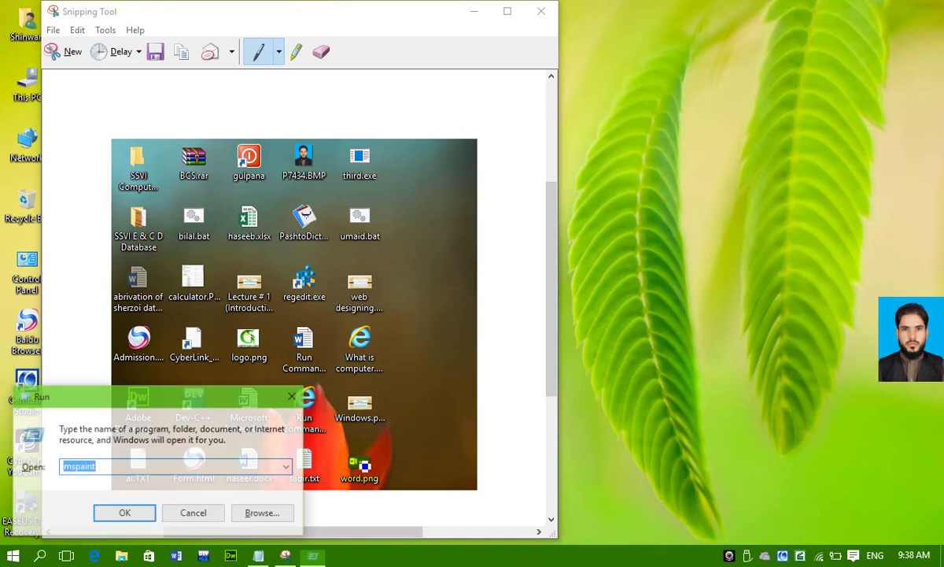
key(Return)
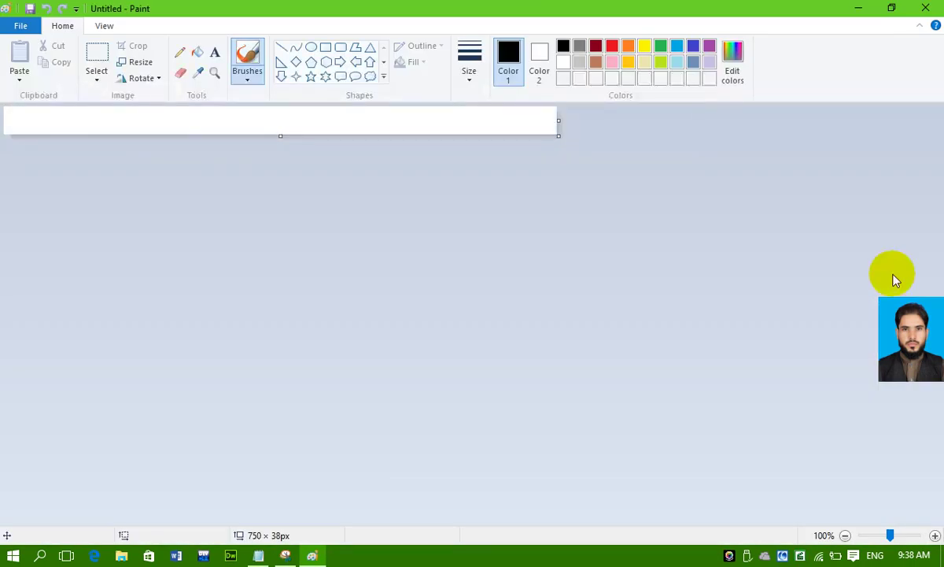
click(869, 8)
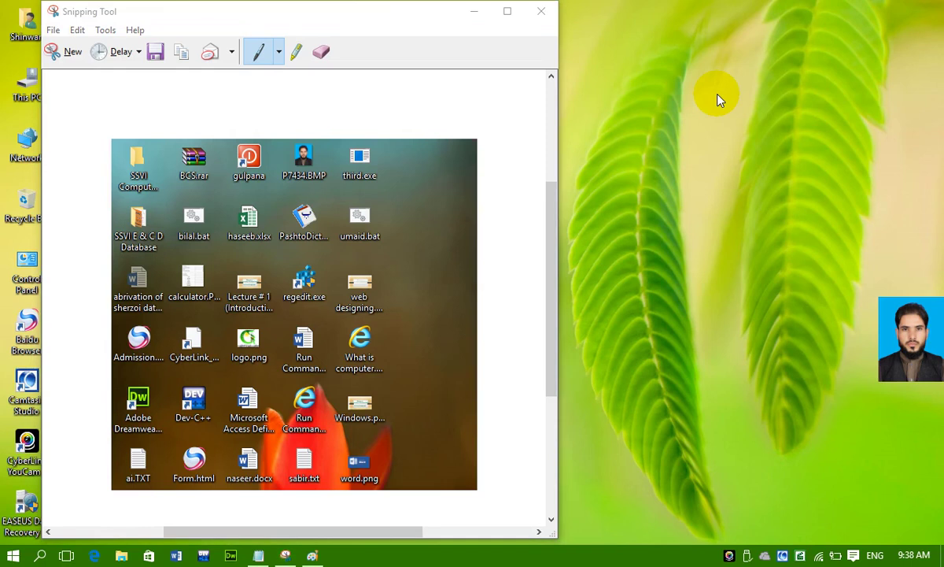
Switch back to the blank Paint window, minimize it again, and close the Snipping Tool
key(super+r)
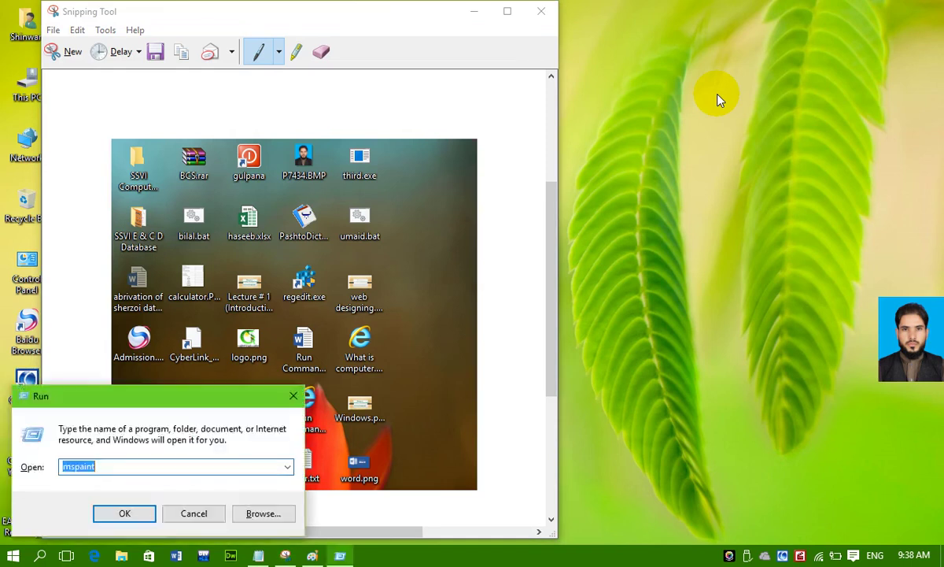
key(Escape)
key(alt+Tab)
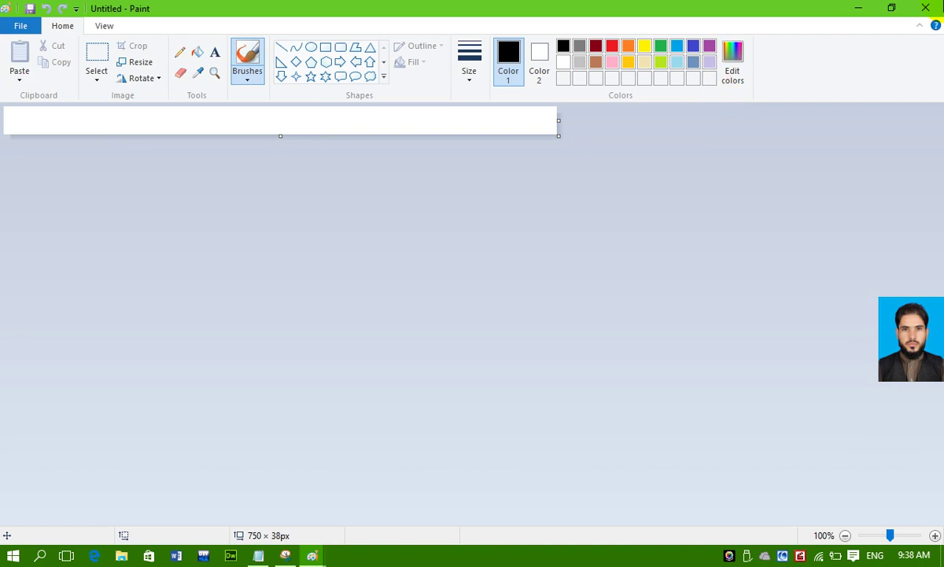
click(857, 8)
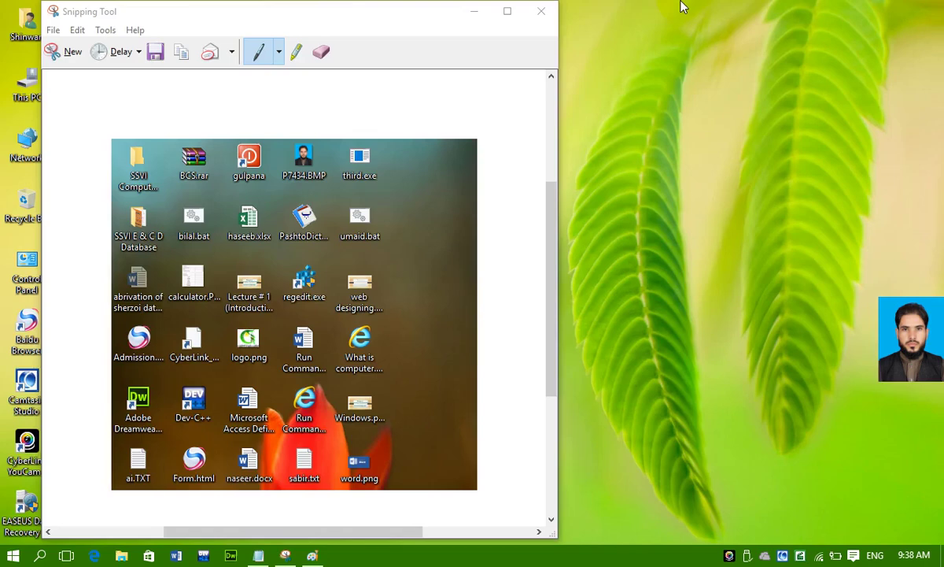
click(540, 13)
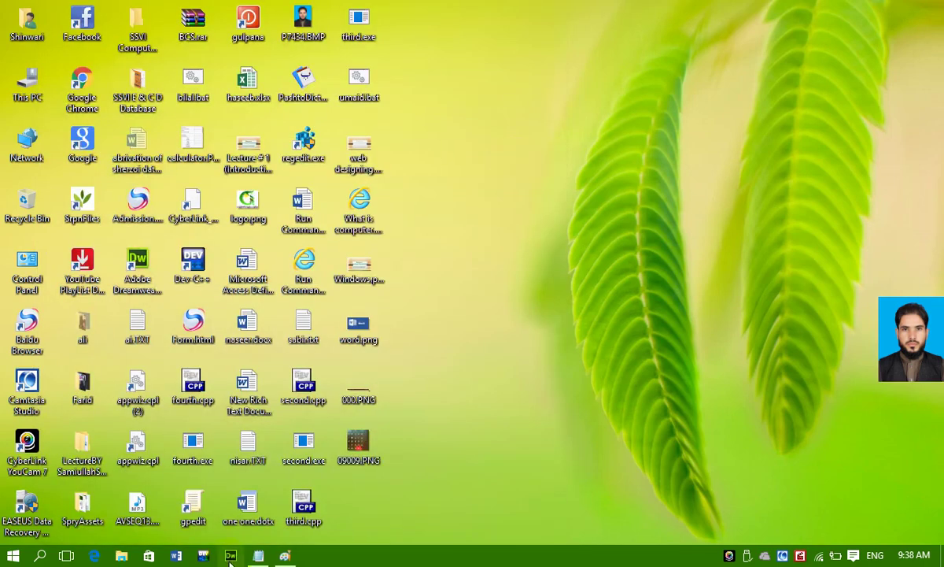
Paste a full-screen capture of the ai.TXT Notepad window into Paint, and minimize both Paint and Notepad
click(259, 556)
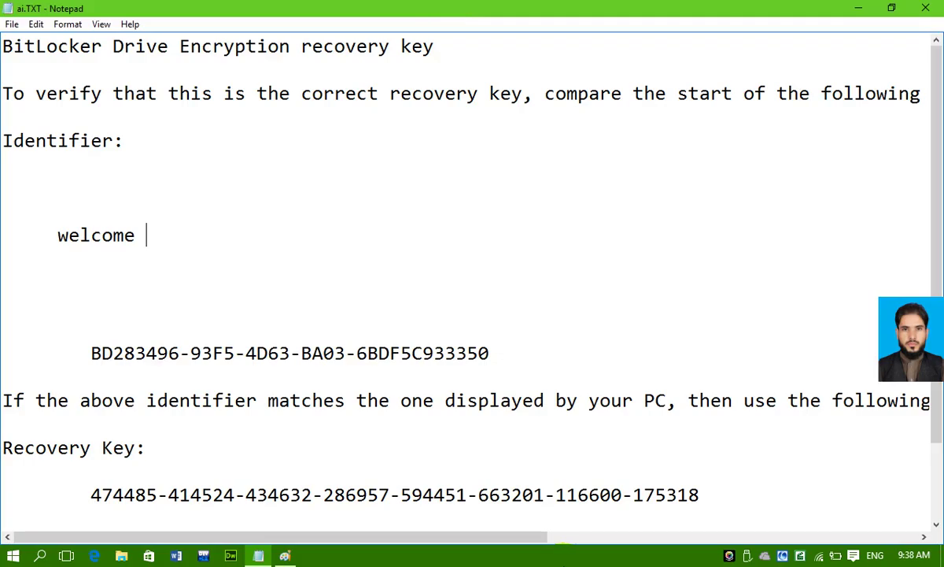
click(567, 558)
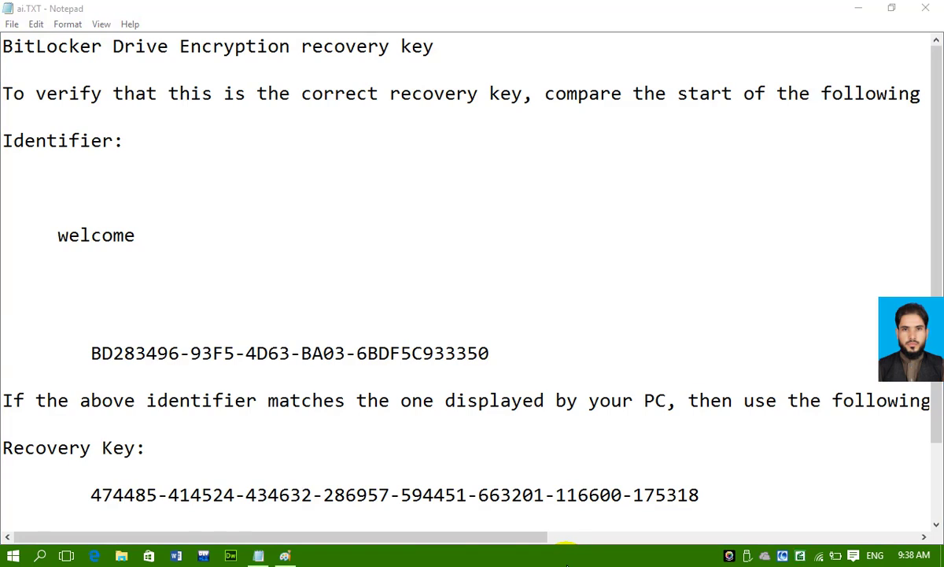
key(super+r)
key(Escape)
key(ctrl+v)
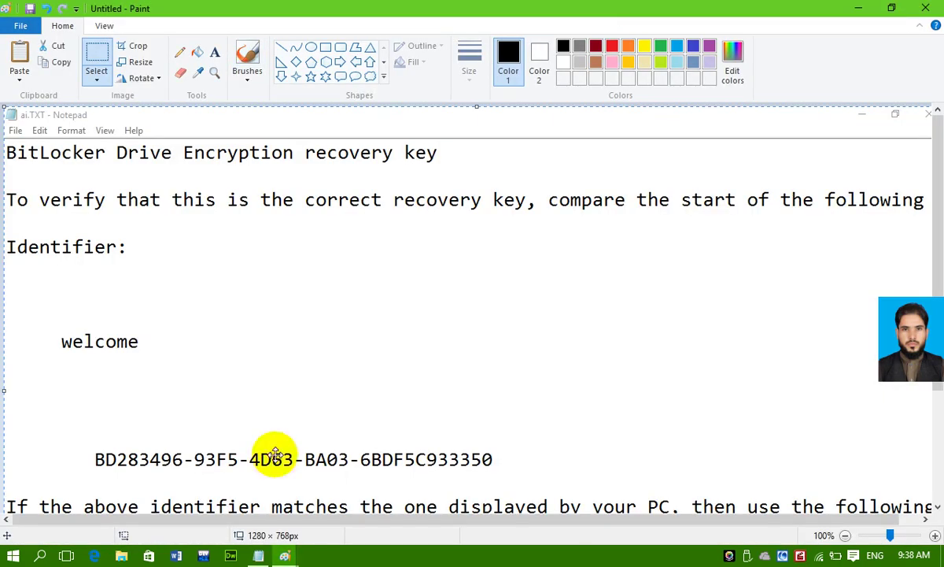
ctrl+scroll(318, 431, down, 3)
ctrl+scroll(289, 232, up, 2)
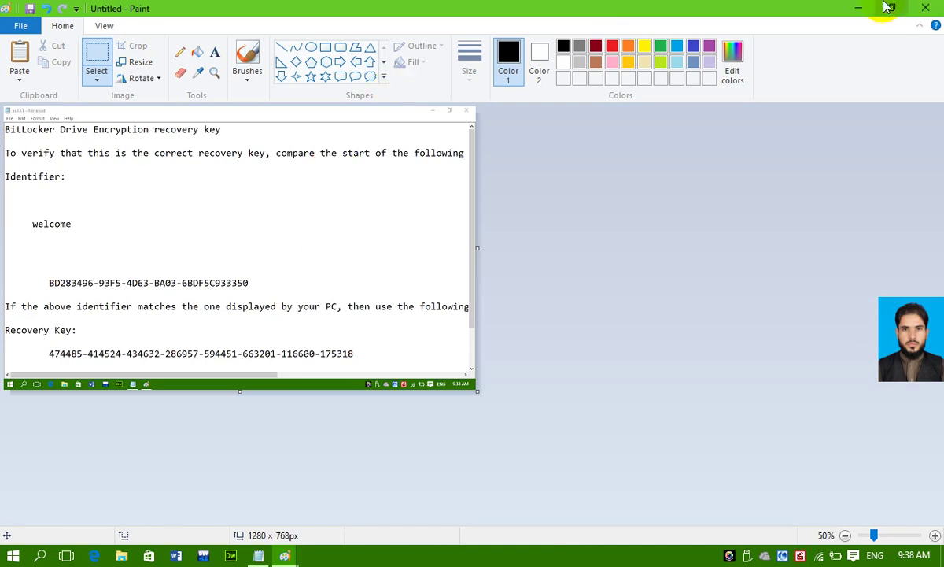
click(855, 7)
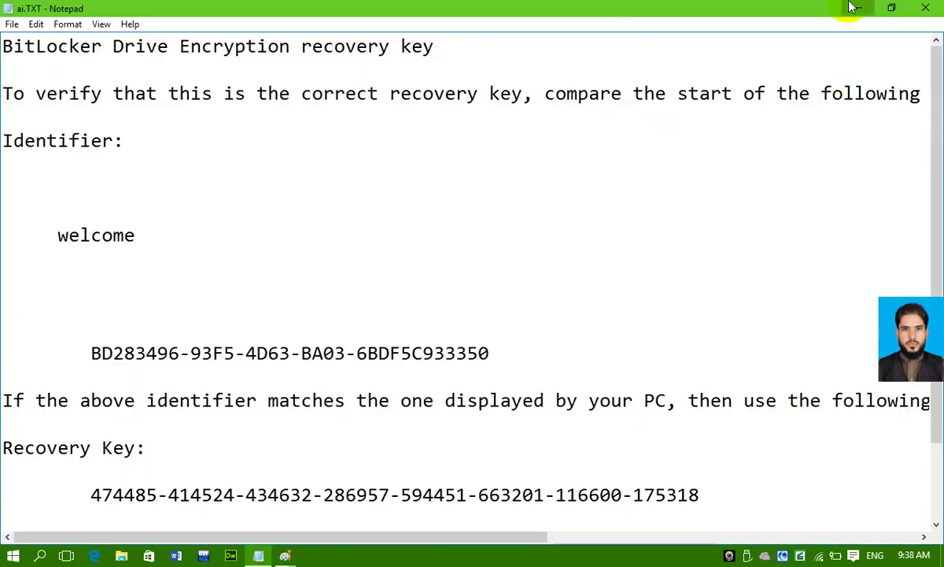
click(853, 7)
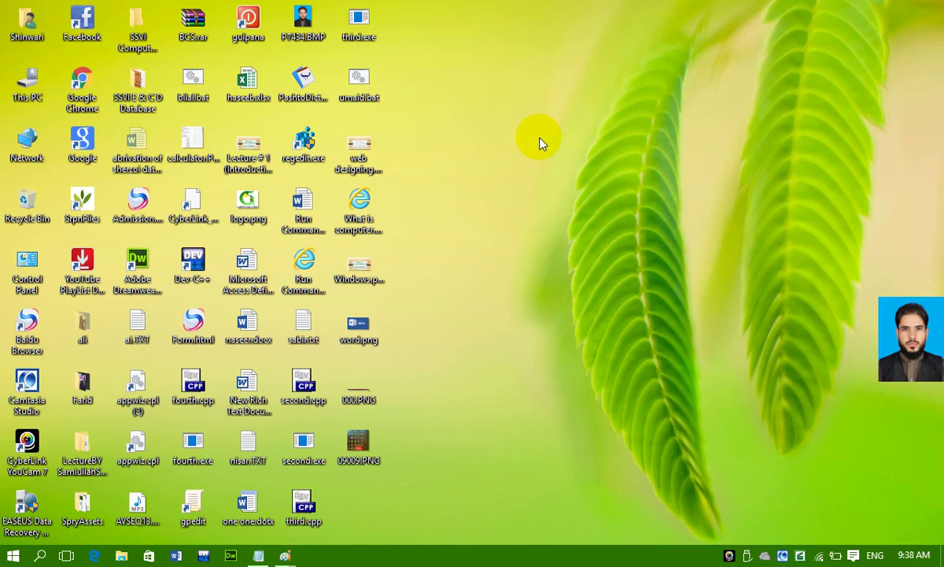
Try to launch the sound recorder by running soundrecord from the Run dialog, and dismiss the dialog
key(super+r)
text(sou)
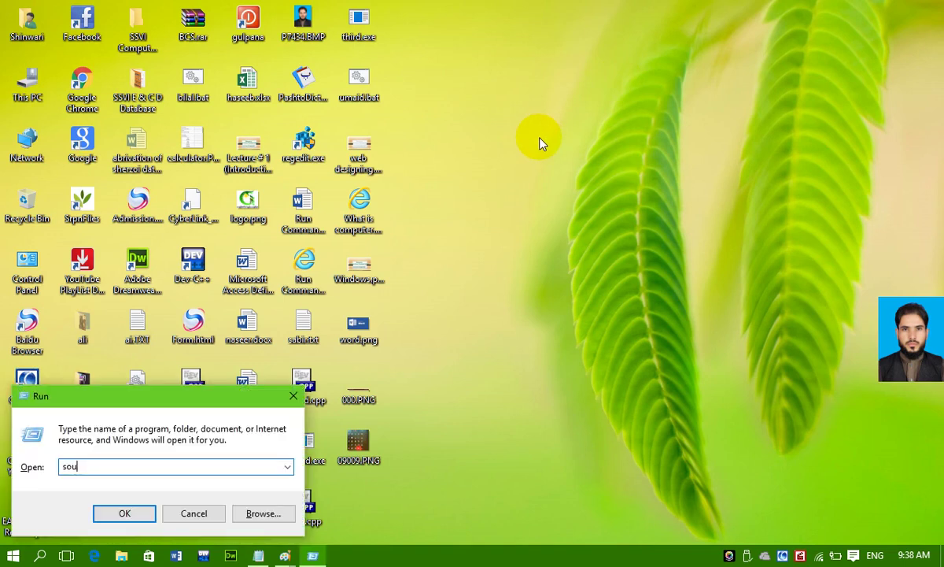
text(ndrecord)
key(Return)
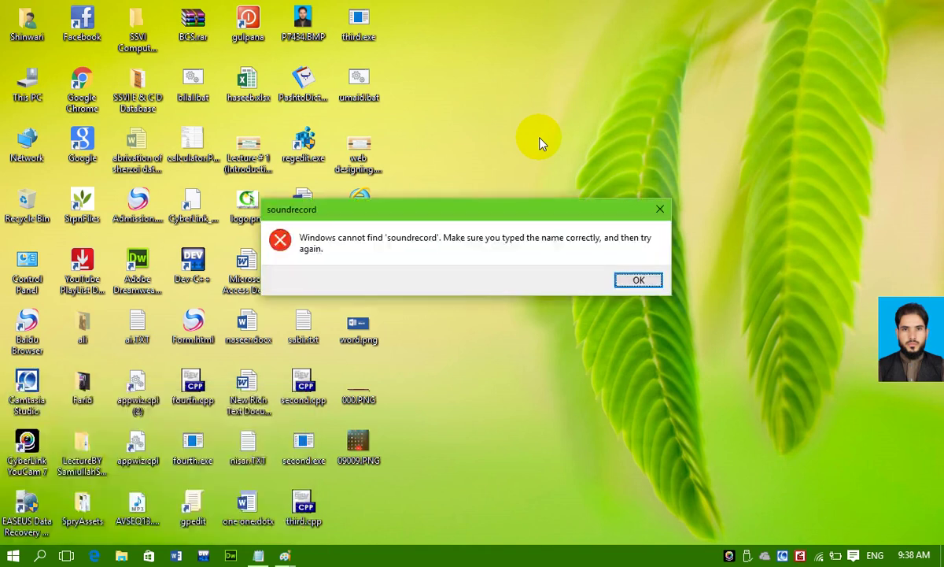
key(Return)
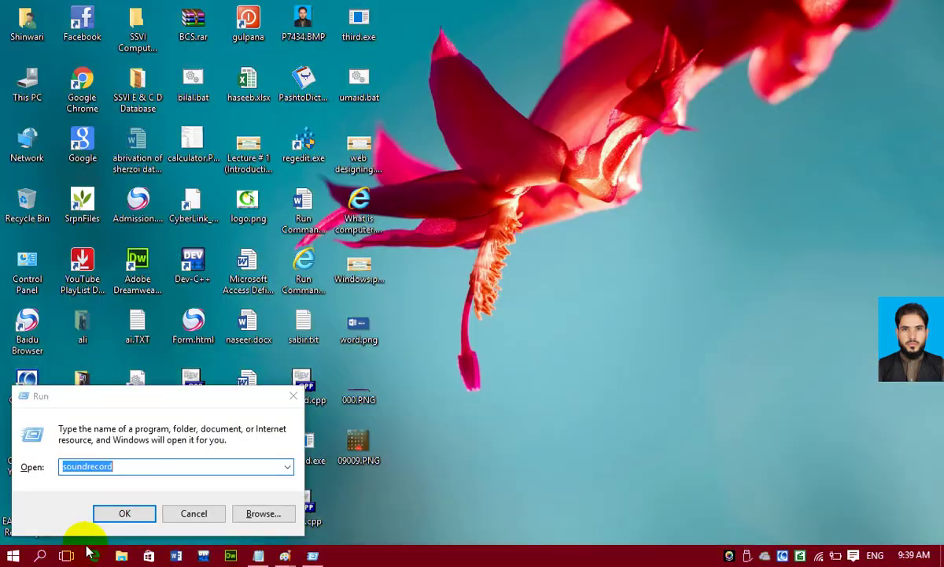
click(133, 467)
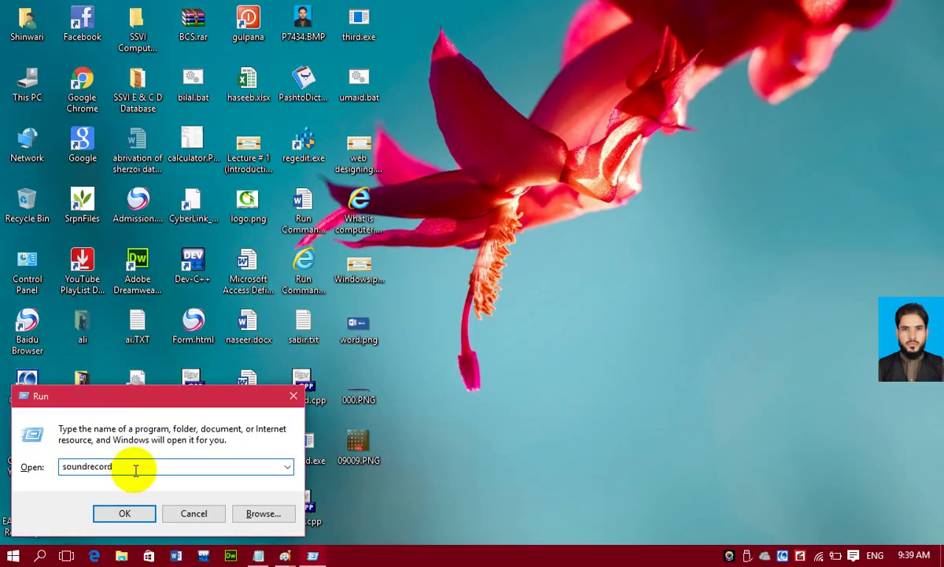
key(Escape)
click(72, 499)
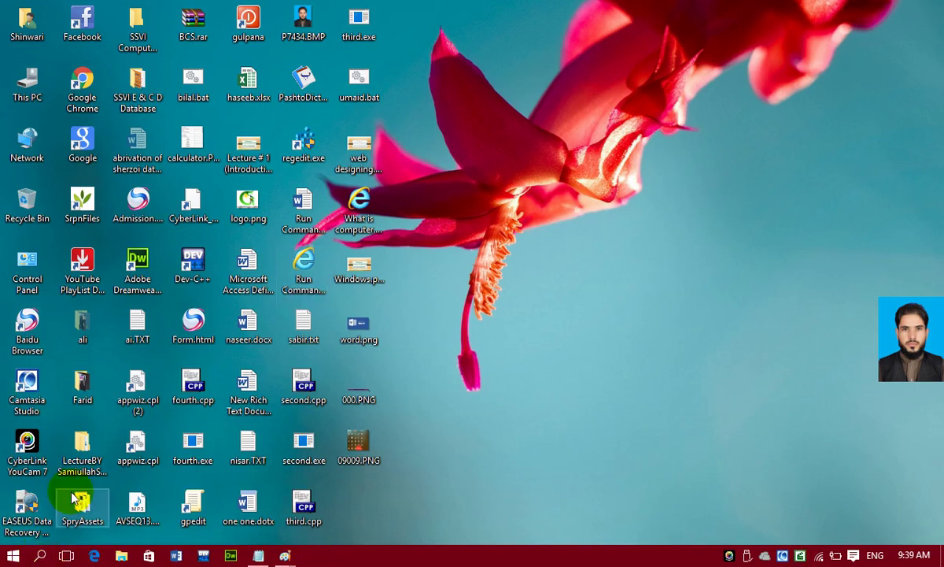
Open Steps Recorder from Windows Accessories under W in the list of all apps
click(12, 556)
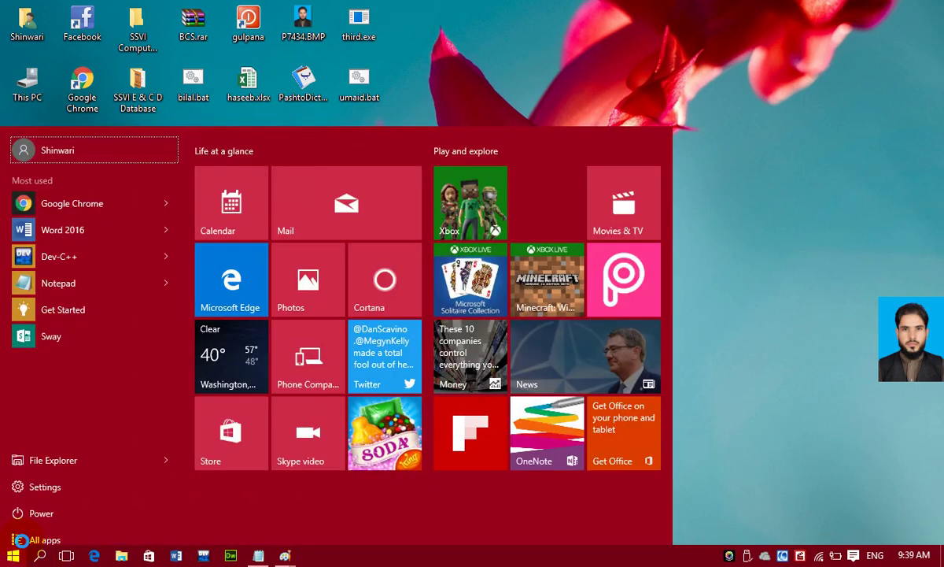
click(76, 513)
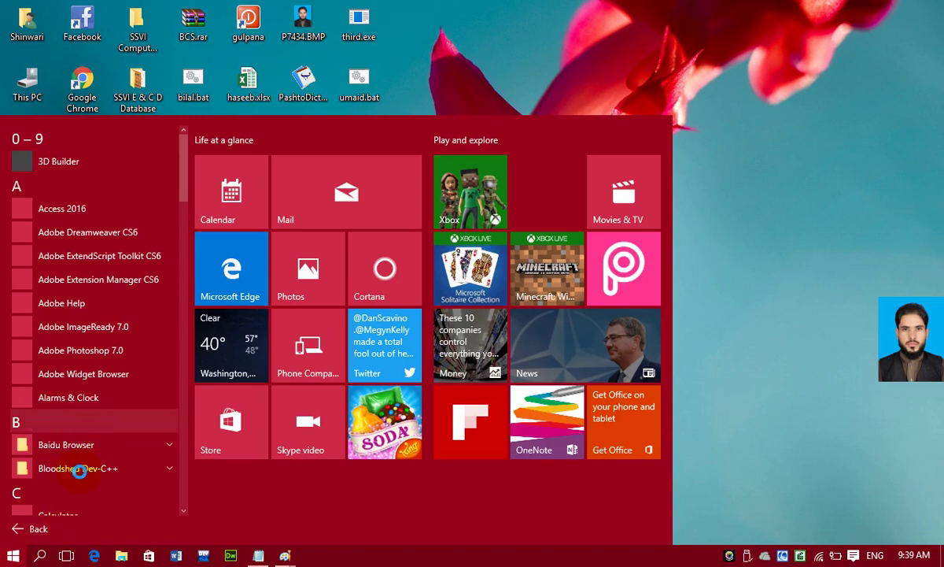
scroll(91, 339, down, 5)
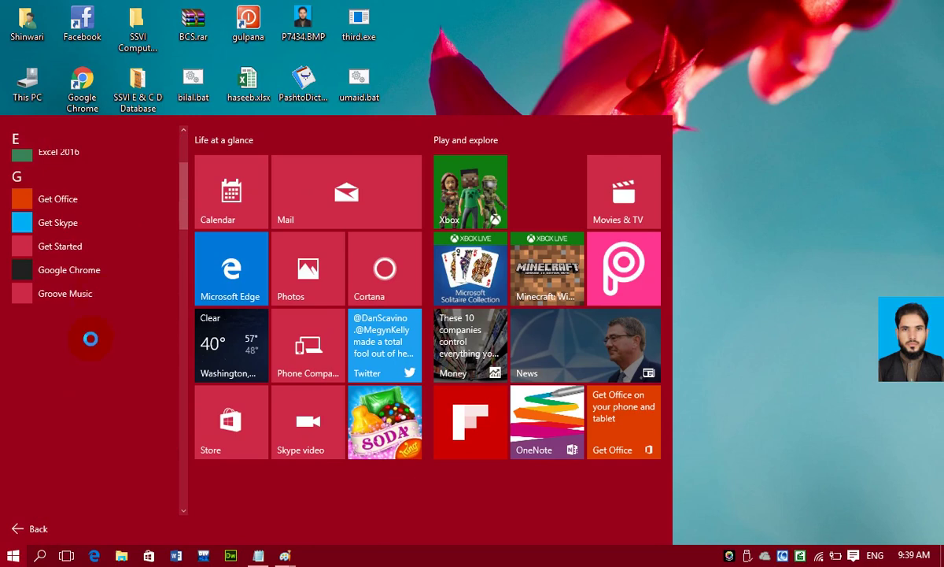
scroll(96, 296, up, 4)
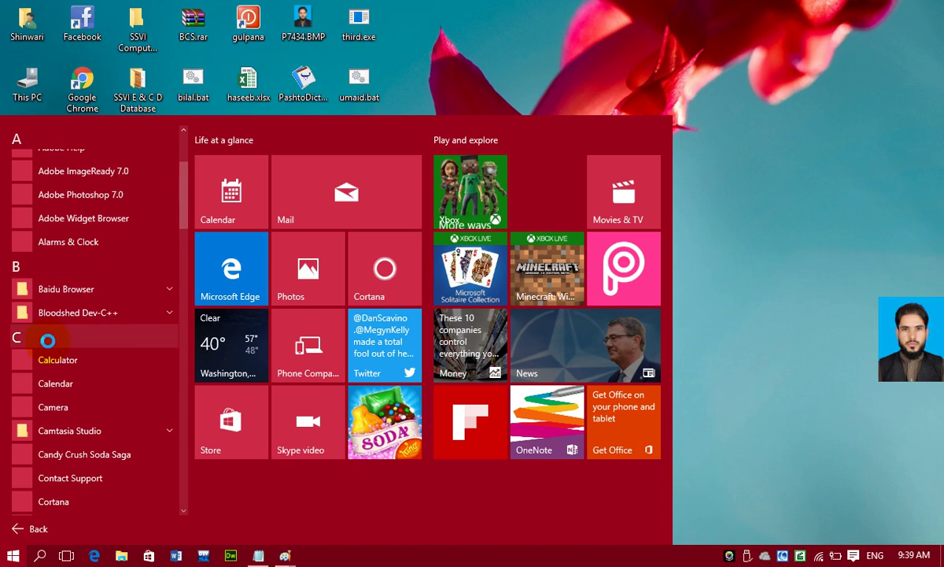
click(47, 340)
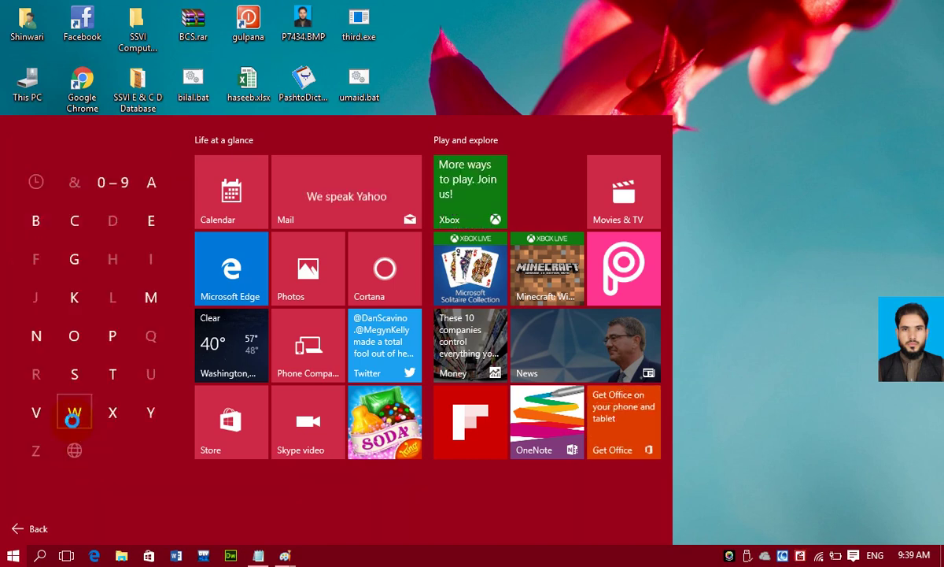
click(72, 415)
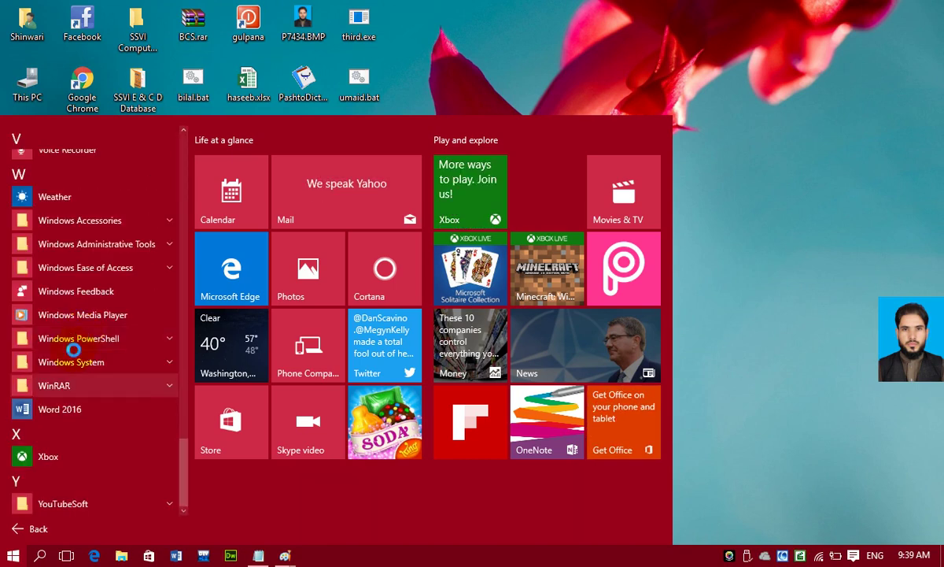
click(94, 229)
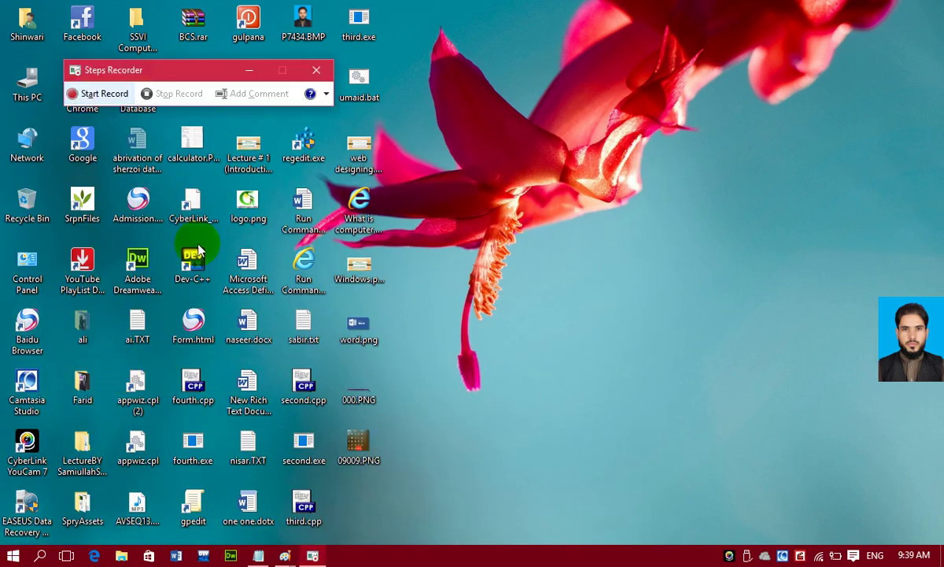
Try to record an action on a desktop Word document with Steps Recorder, and stop the recording
click(79, 94)
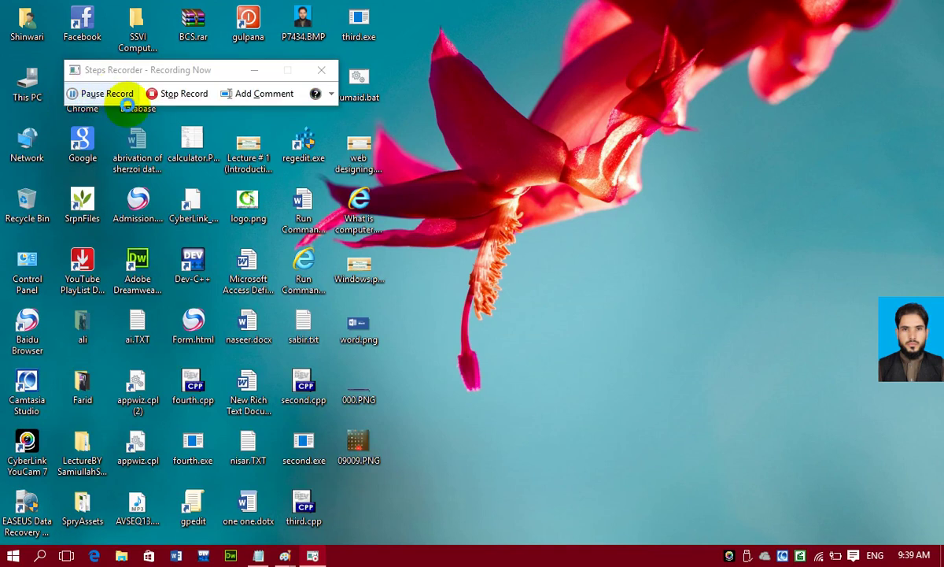
click(157, 138)
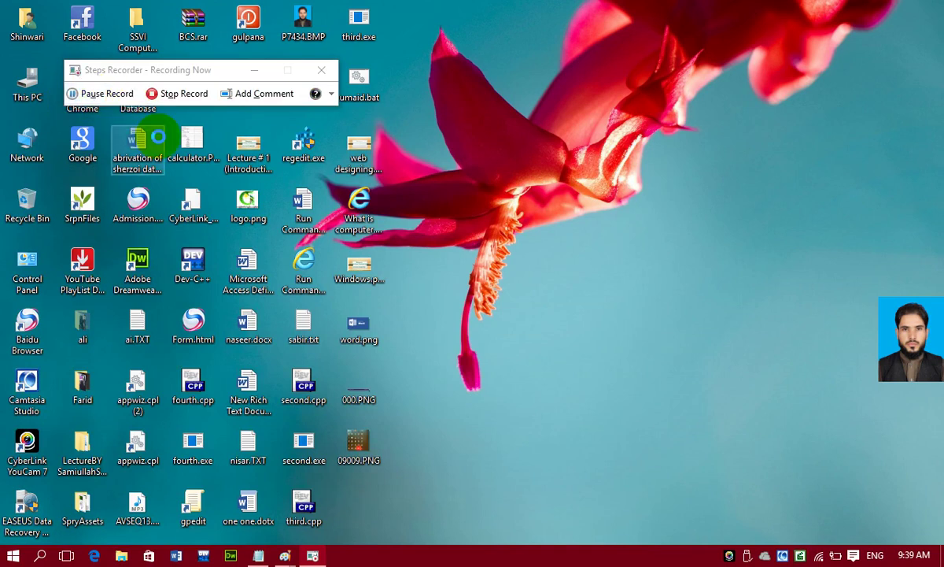
click(183, 94)
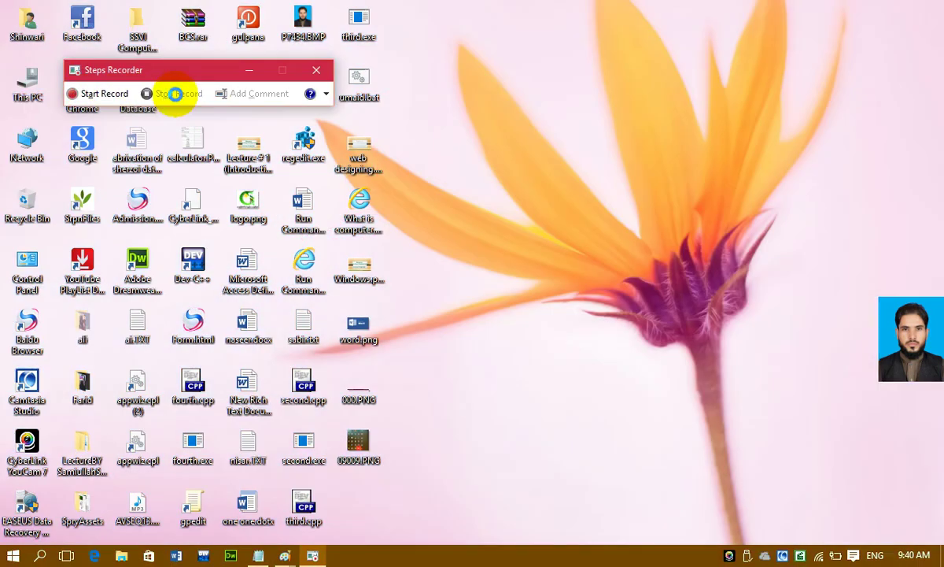
Make a new Steps Recorder recording with the comment "sfd" on a desktop area, and stop the recording
click(96, 92)
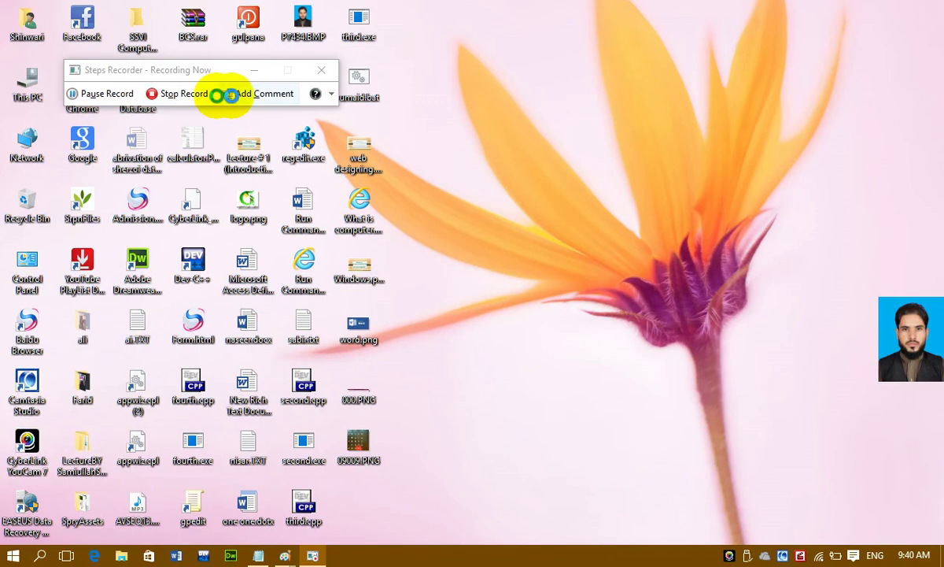
click(228, 94)
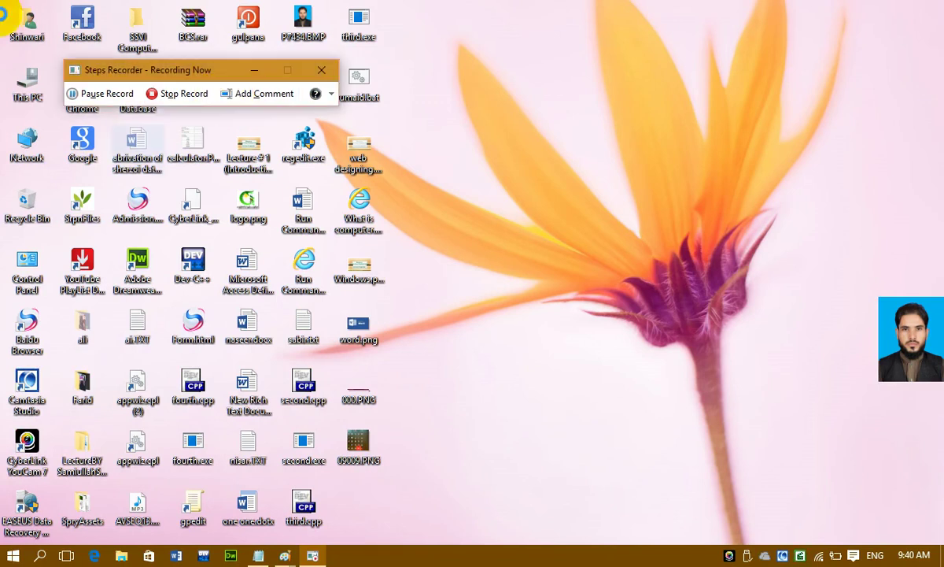
click(174, 94)
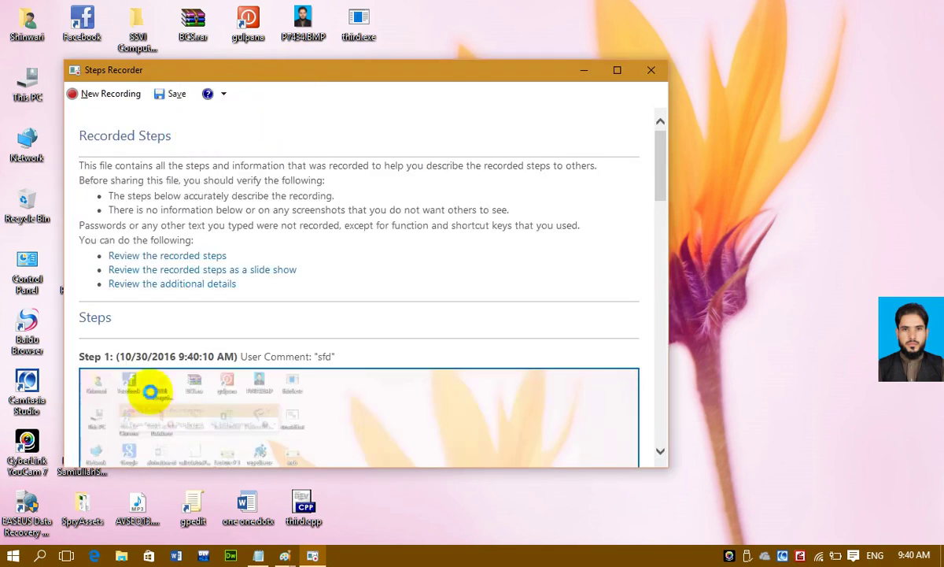
Save the recorded steps to the Desktop as a ZIP file named 12, and close Steps Recorder
click(171, 95)
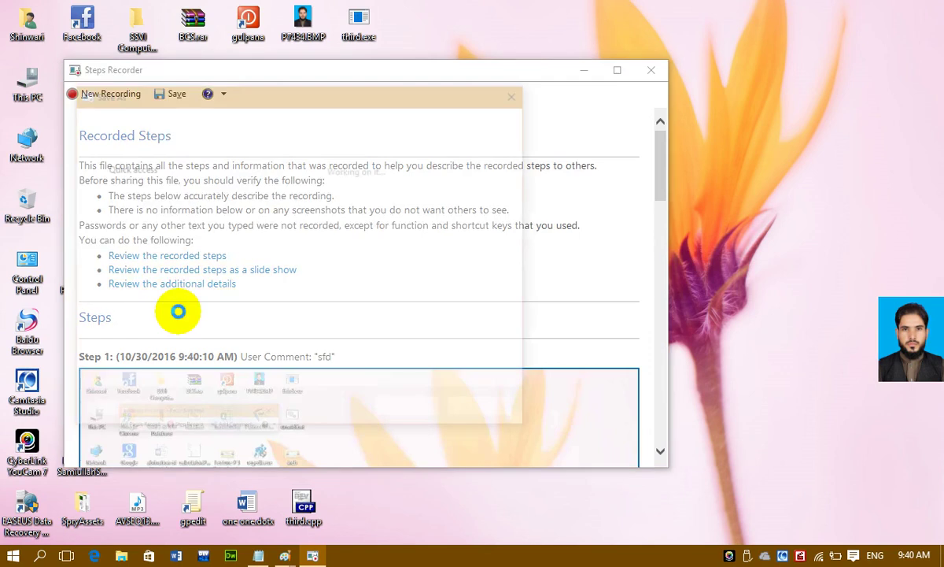
text(12)
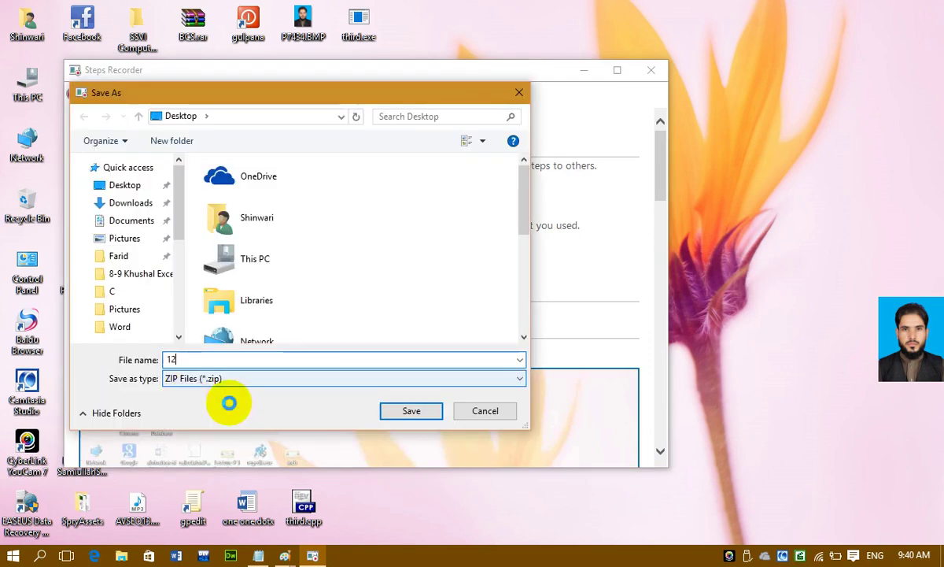
click(432, 415)
click(433, 411)
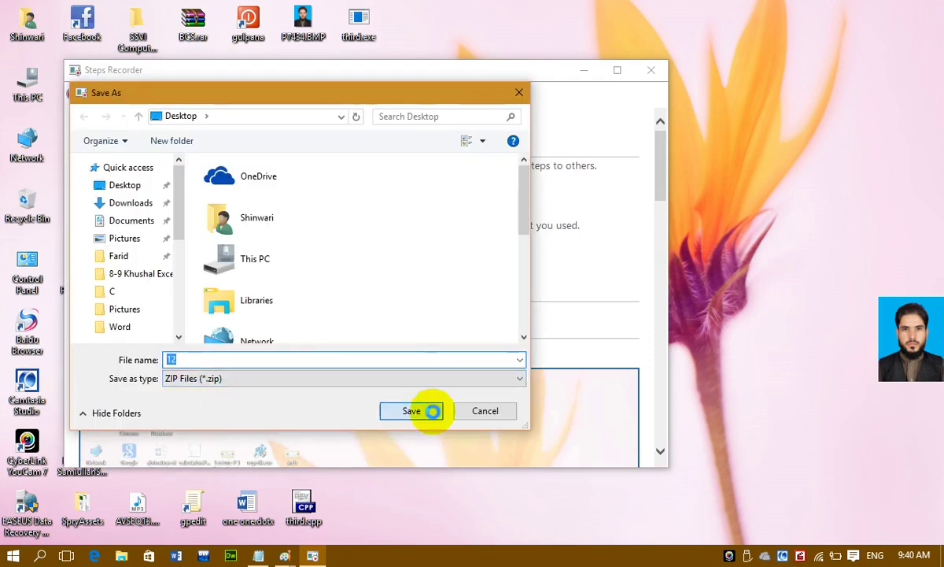
click(651, 71)
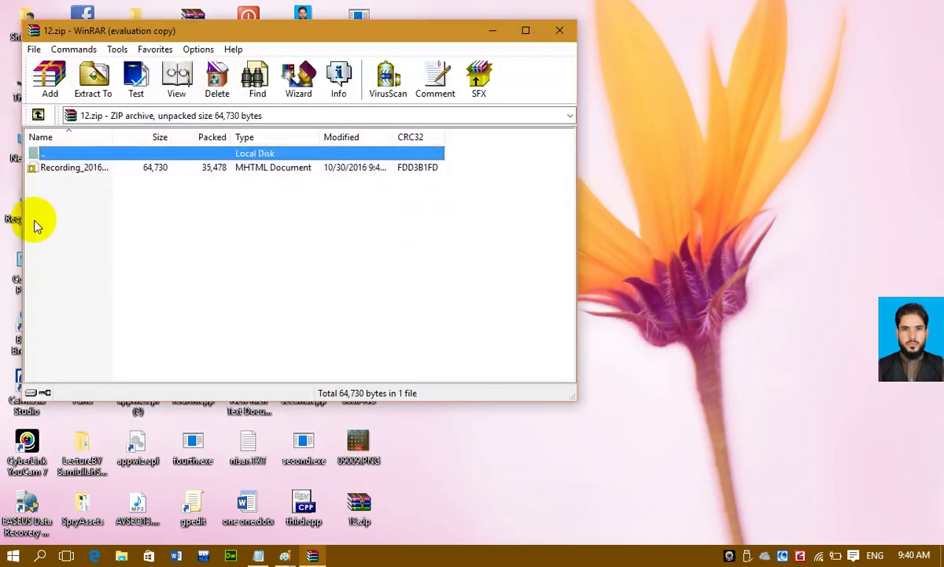
Open the recorded MHTML document contained in the 12.zip archive
click(88, 170)
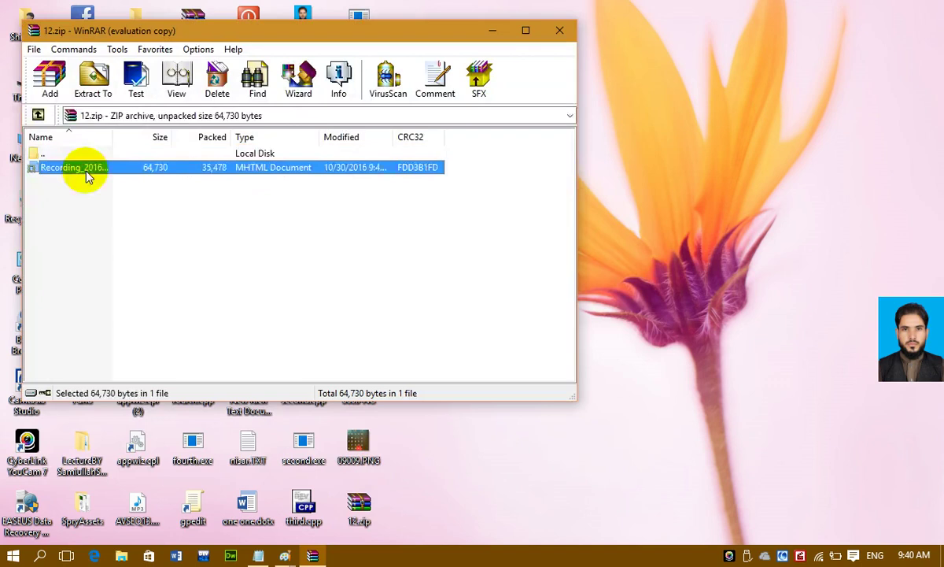
right_click(87, 175)
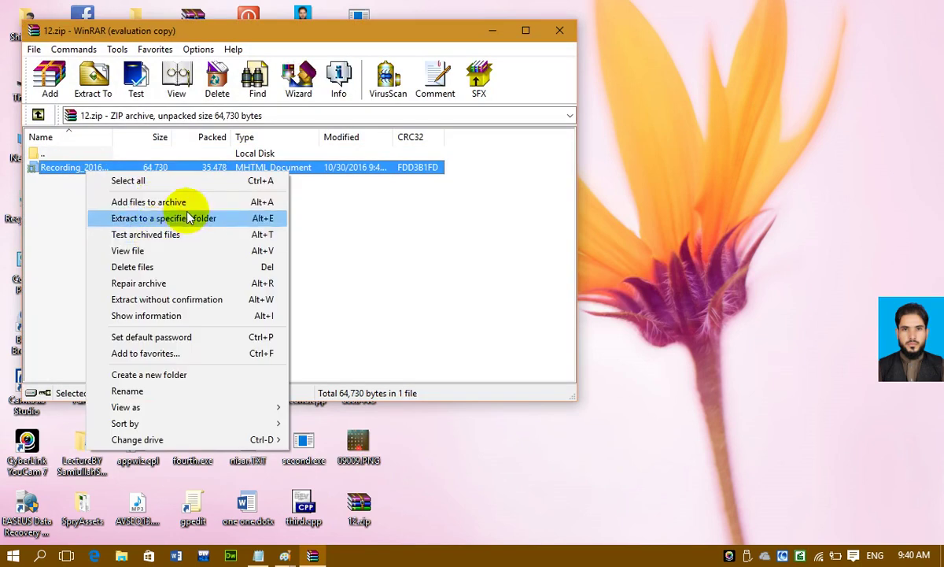
click(82, 169)
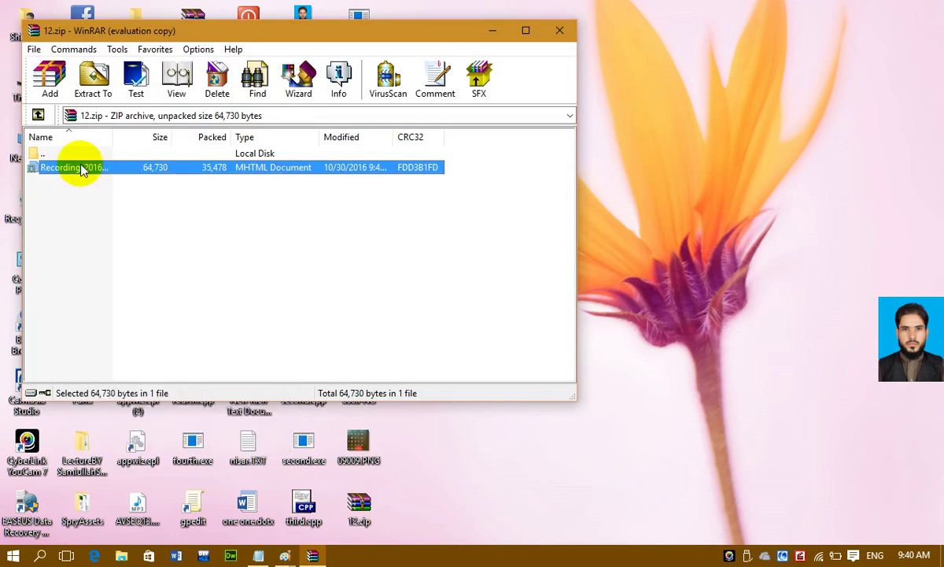
double_click(257, 176)
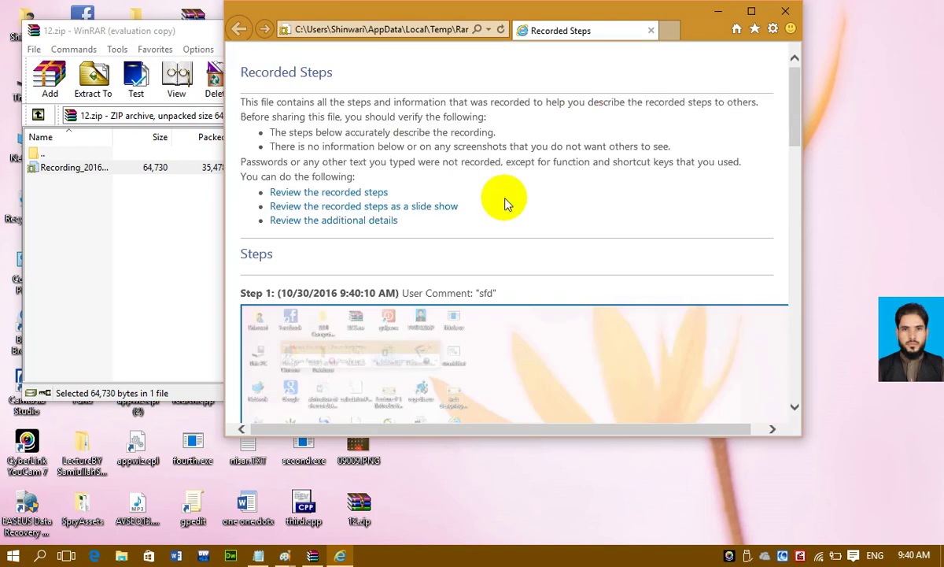
Review the recorded step's screenshot and the additional details in the report, and close both the report and the archive
scroll(512, 183, down, 8)
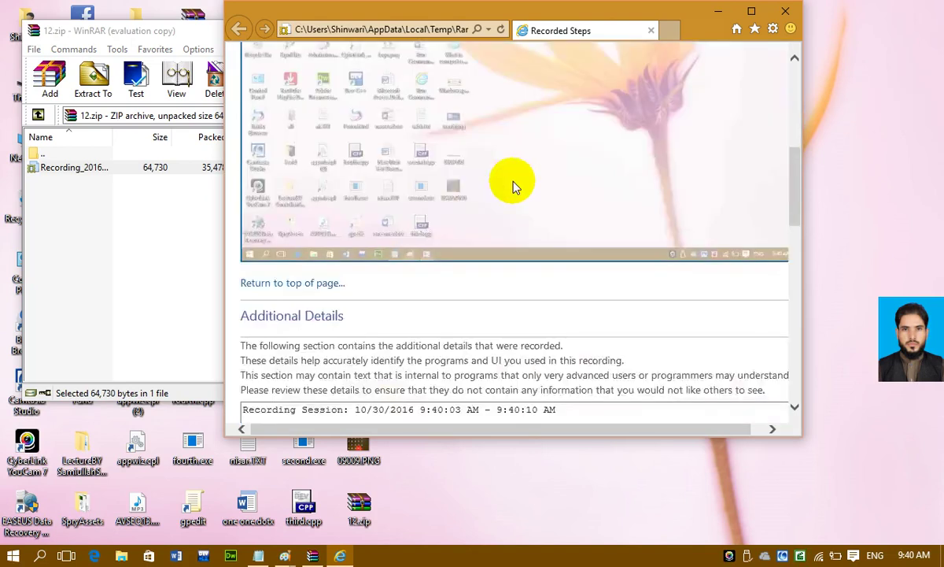
scroll(512, 184, up, 4)
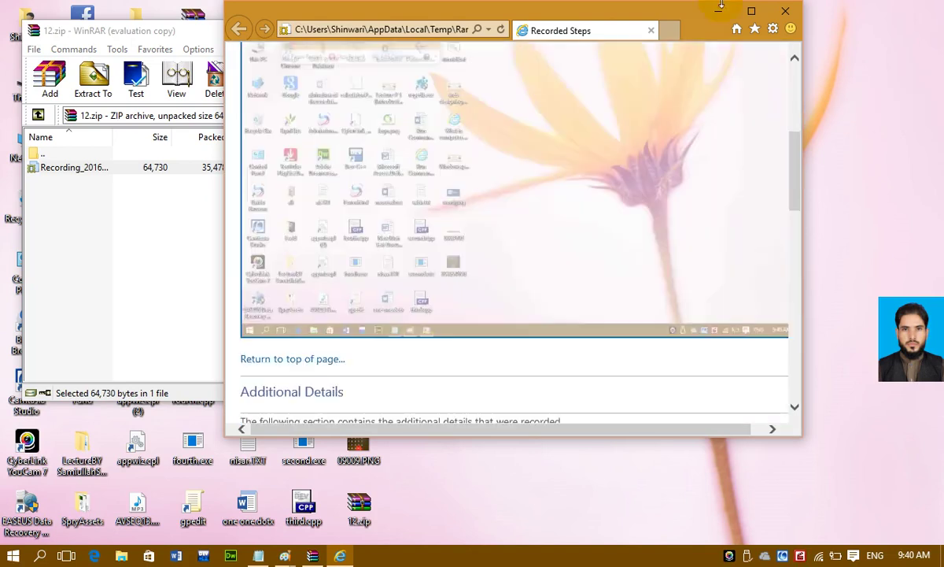
click(788, 19)
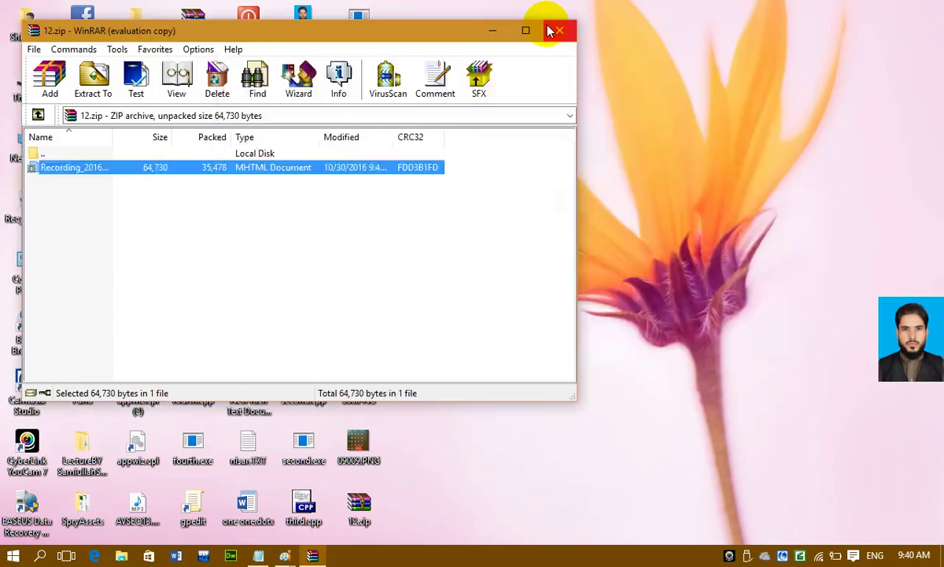
click(558, 30)
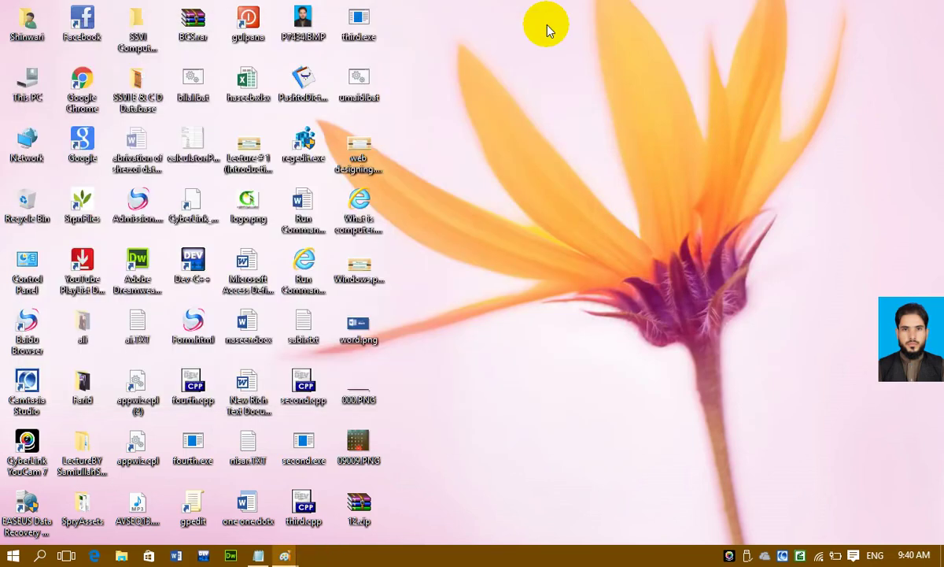